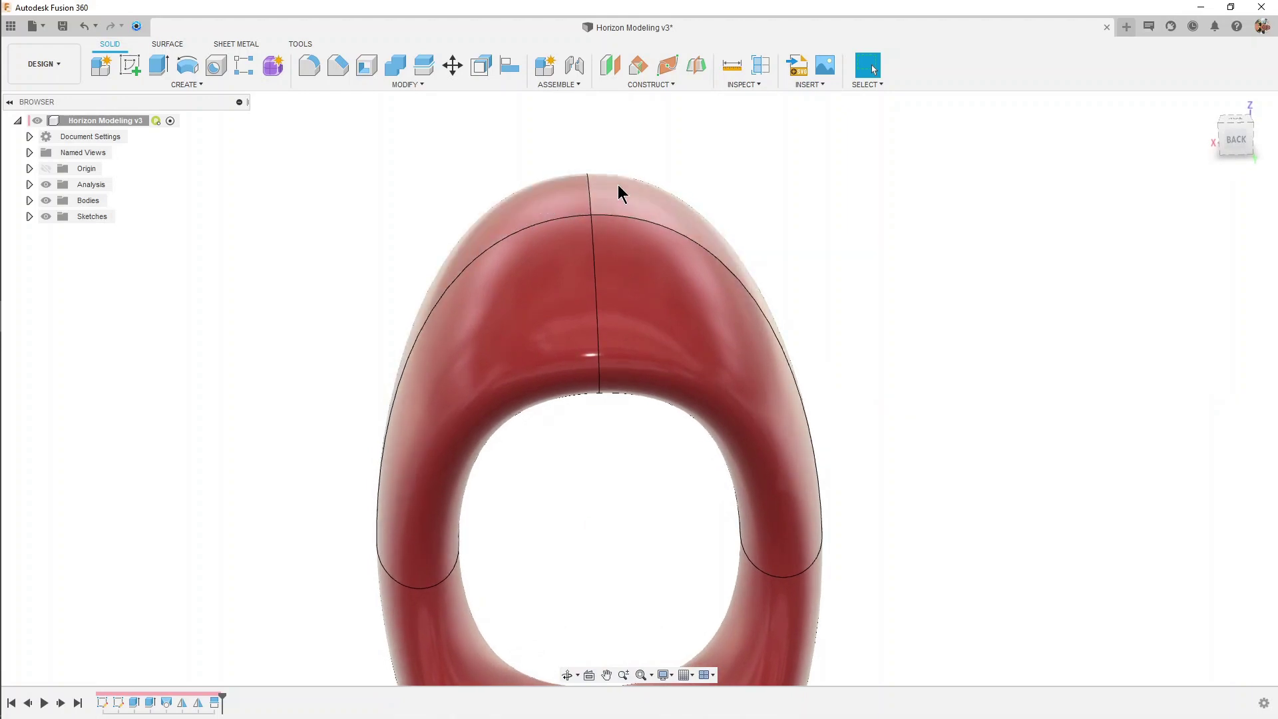
# Start a new design with a sketch on the horizontal XY ground plane
pyautogui.moveTo(568, 205)
pyautogui.keyDown('shift'); pyautogui.mouseDown(button='middle')
pyautogui.moveTo(664, 261)
pyautogui.moveTo(757, 374)
pyautogui.moveTo(751, 495)
pyautogui.mouseUp(button='middle'); pyautogui.keyUp('shift')
pyautogui.moveTo(756, 377)
pyautogui.keyDown('shift'); pyautogui.mouseDown(button='middle')
pyautogui.moveTo(786, 237)
pyautogui.moveTo(765, 181)
pyautogui.moveTo(785, 186)
pyautogui.mouseUp(button='middle'); pyautogui.keyUp('shift')
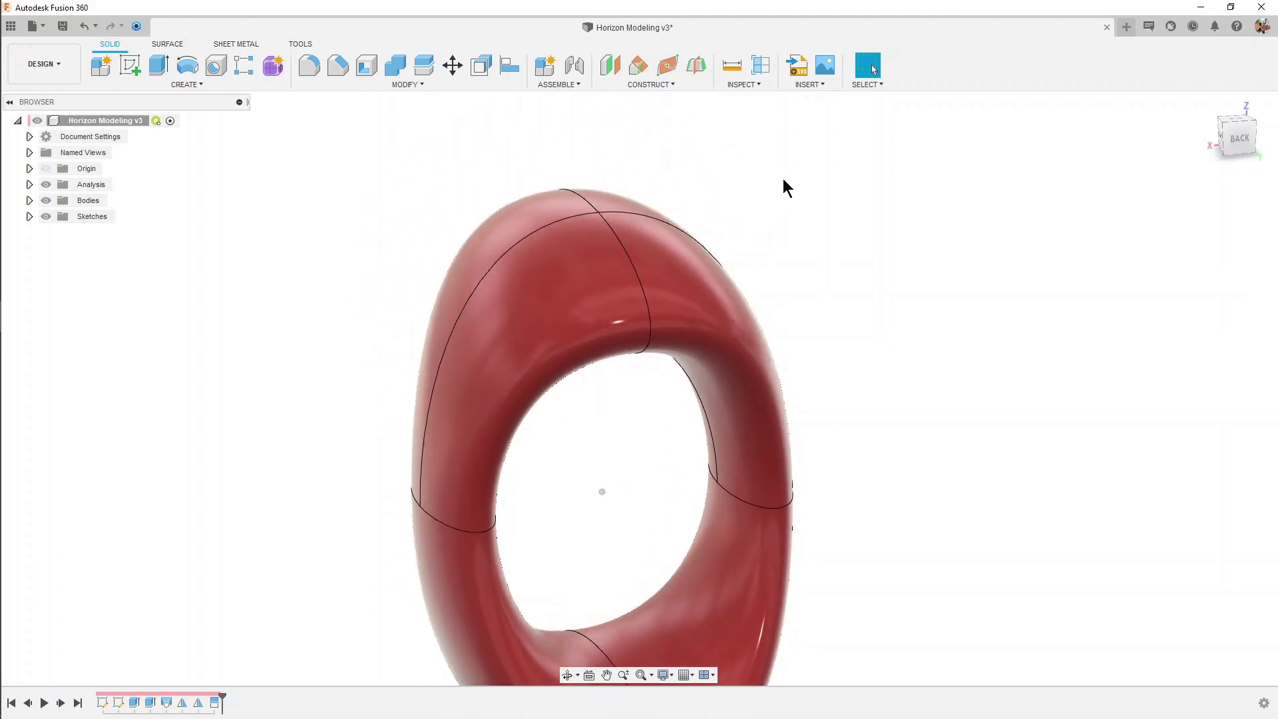
pyautogui.click(1127, 27)
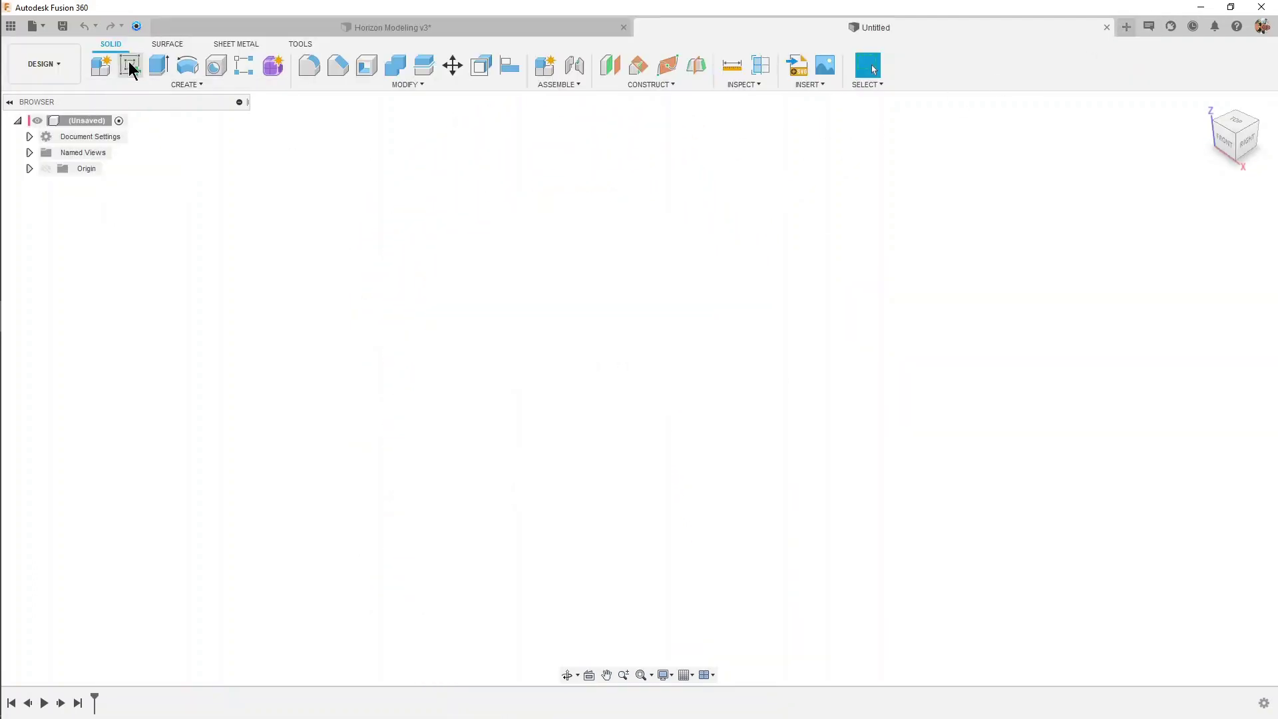
pyautogui.click(131, 69)
pyautogui.click(717, 396)
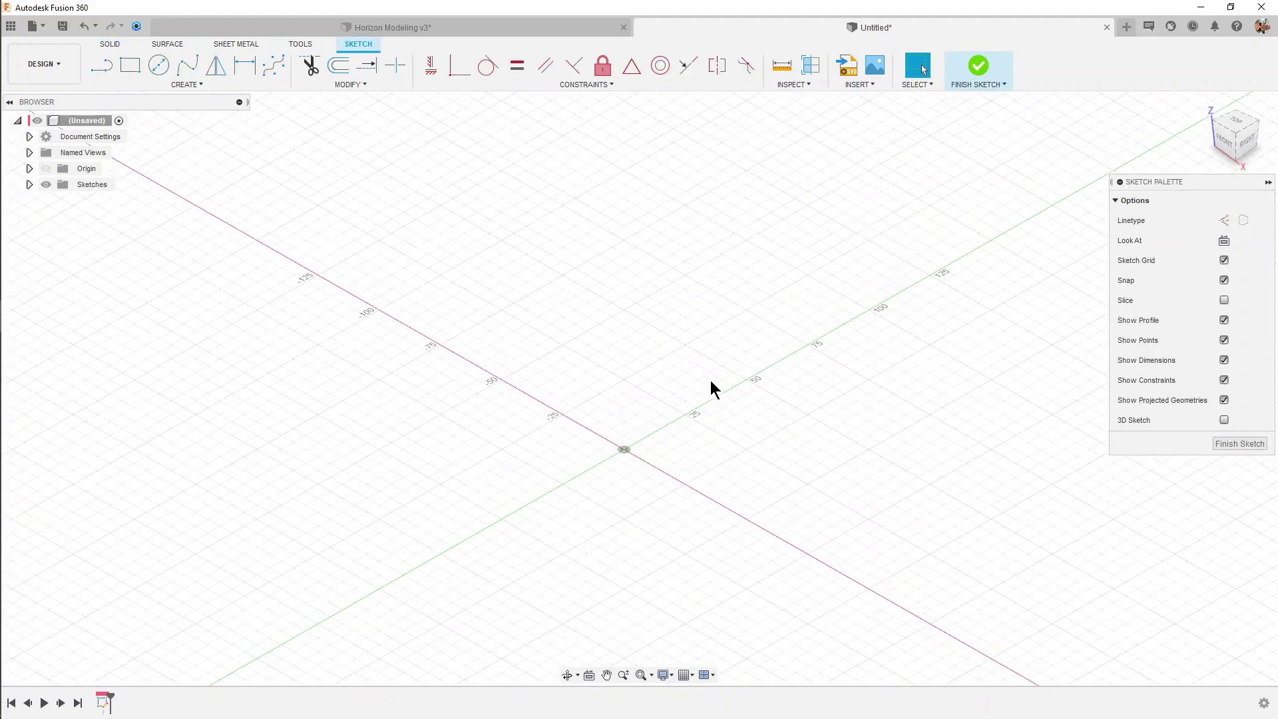
# Draw a small off-origin ellipse, constrain its axis horizontal/vertical, and finish the sketch
pyautogui.click(175, 88)
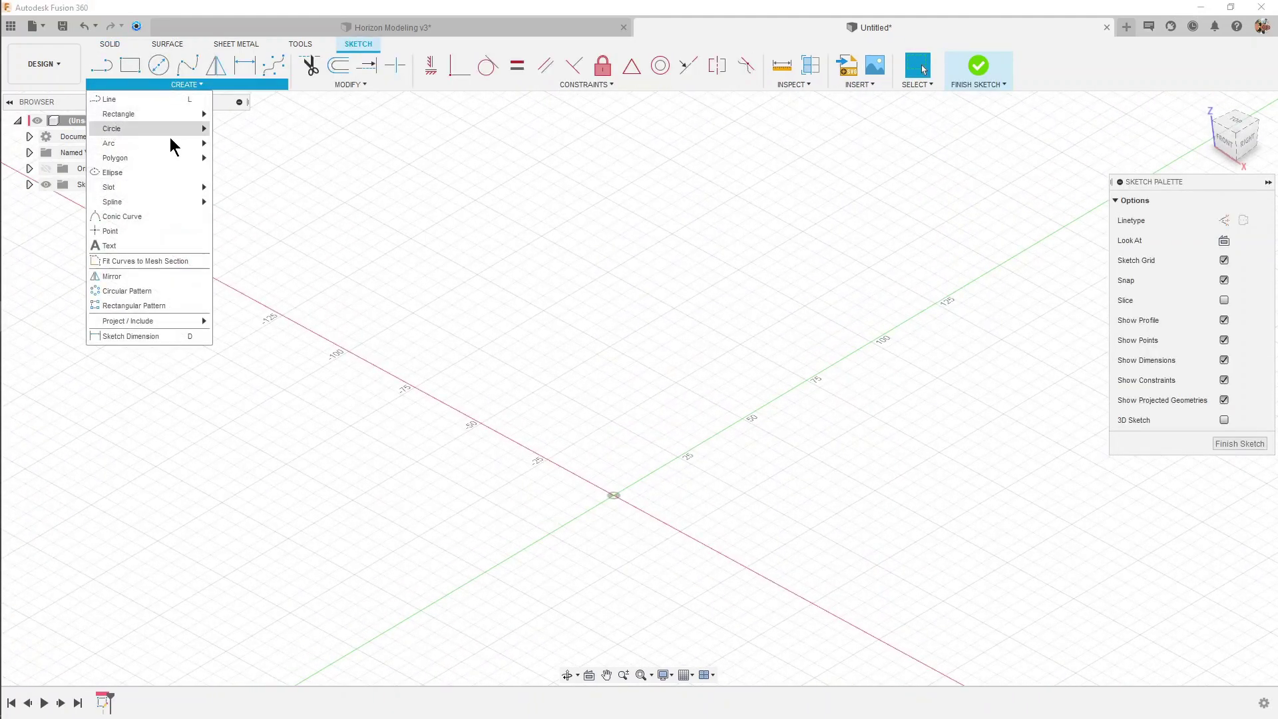
pyautogui.click(148, 174)
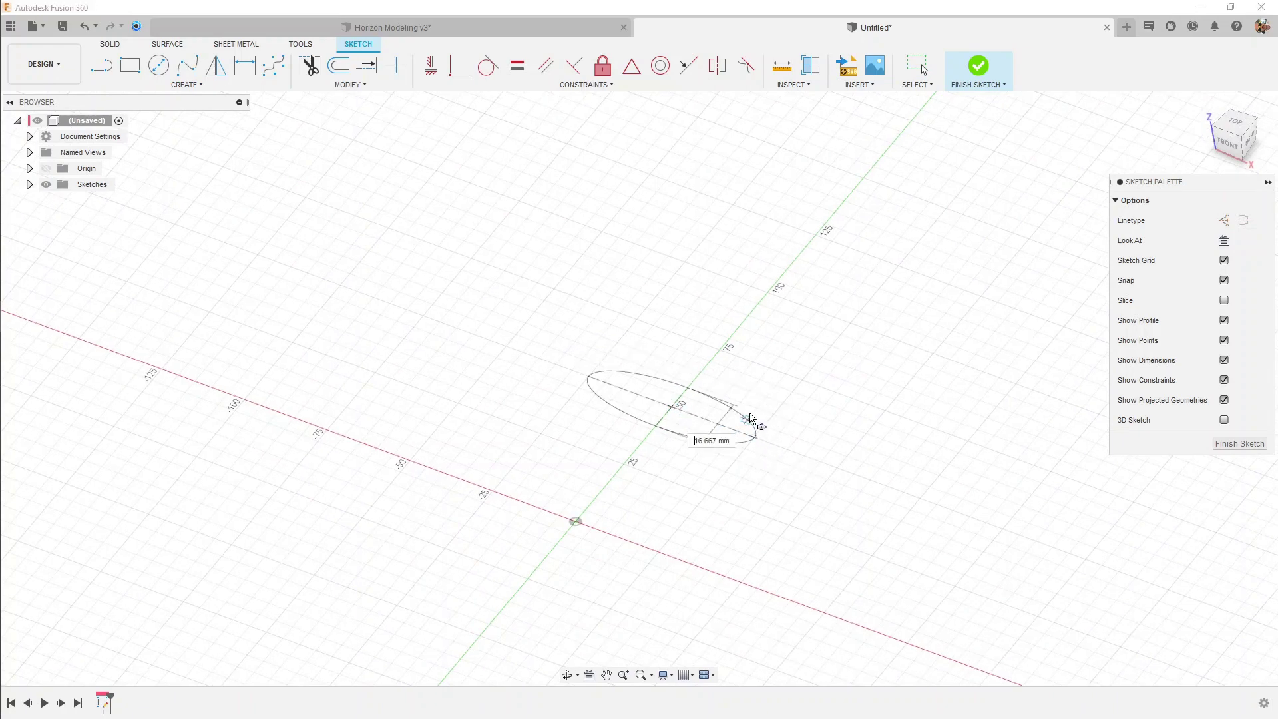
pyautogui.click(710, 400)
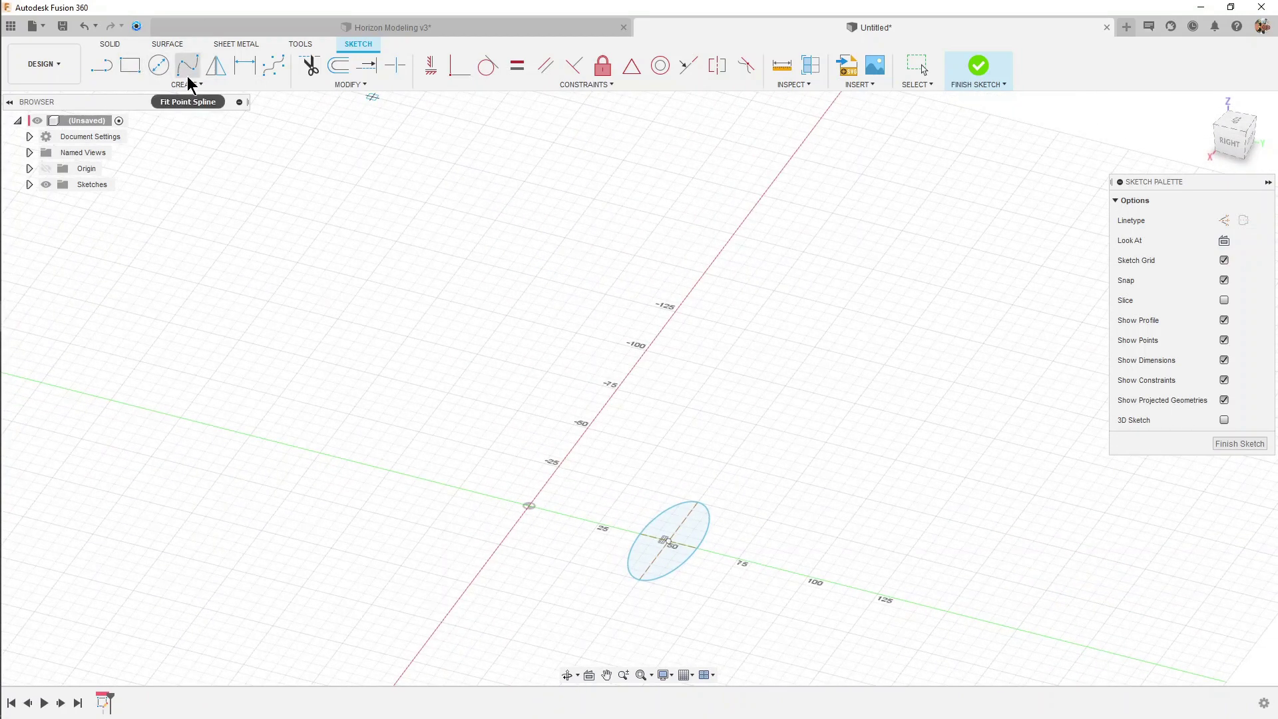
pyautogui.click(430, 65)
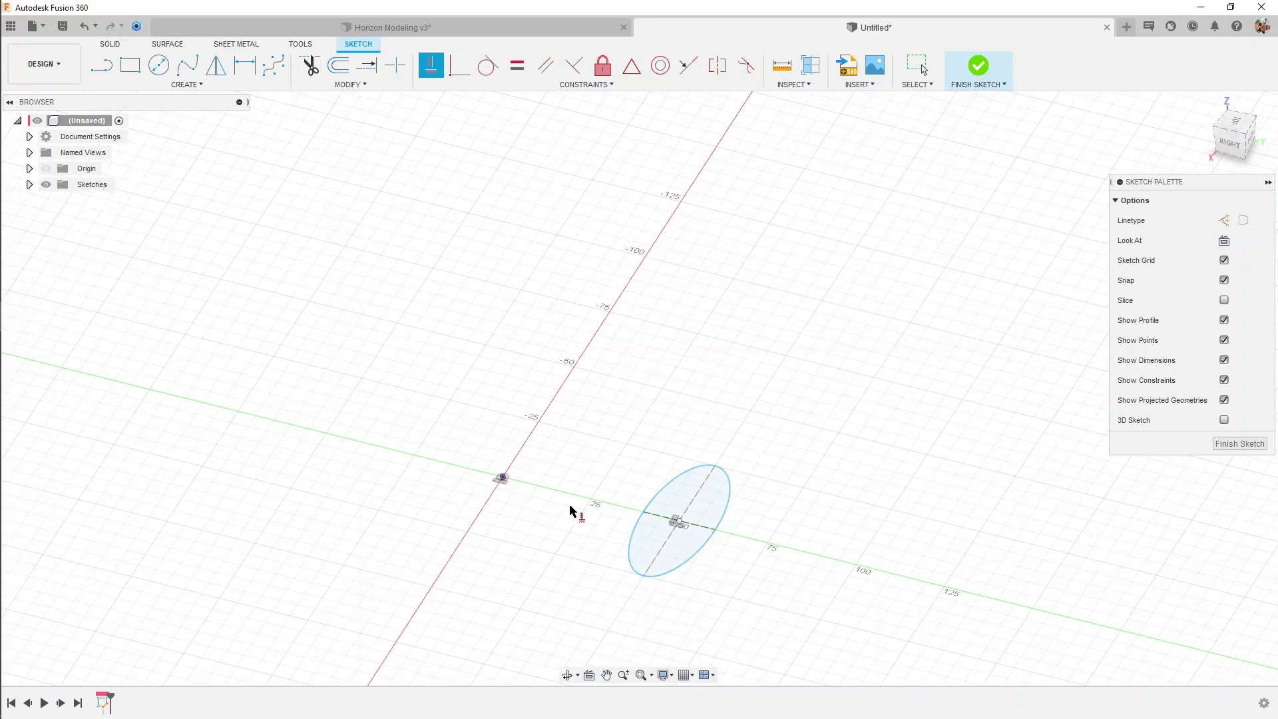
pyautogui.click(979, 66)
pyautogui.click(144, 75)
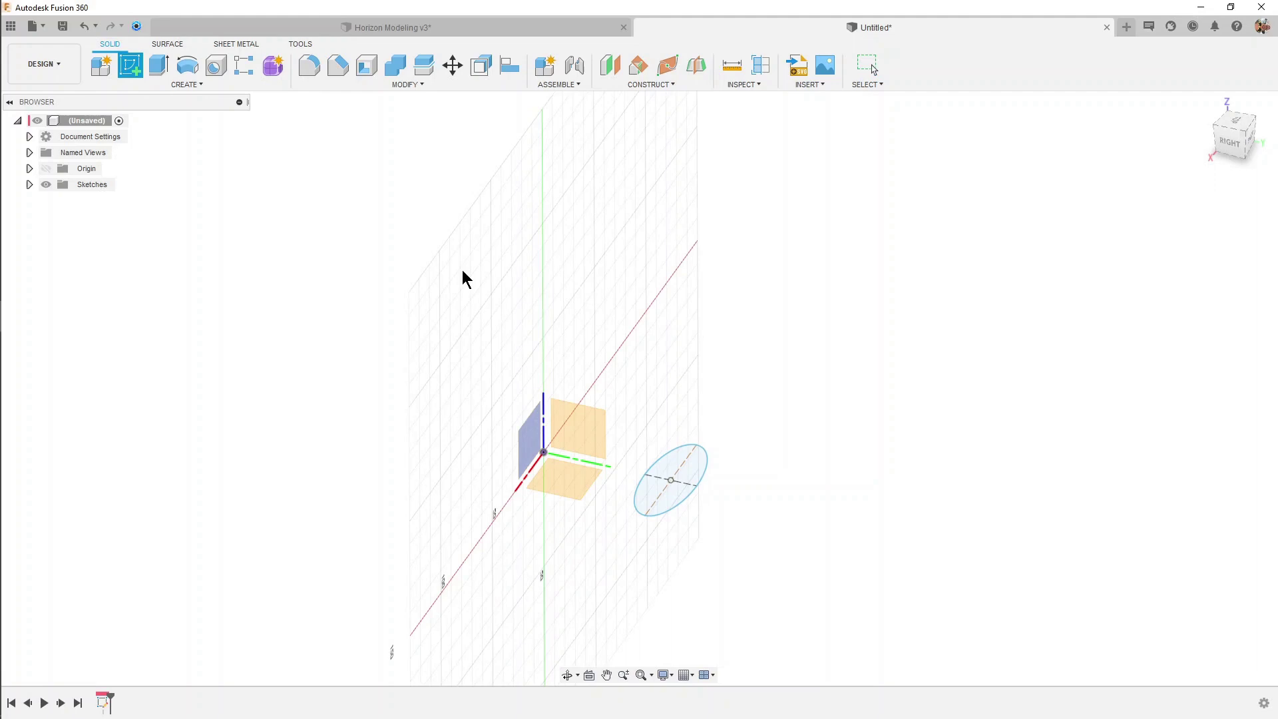
# Sketch a larger ellipse centred above the origin on an upright plane
pyautogui.click(542, 432)
pyautogui.click(195, 81)
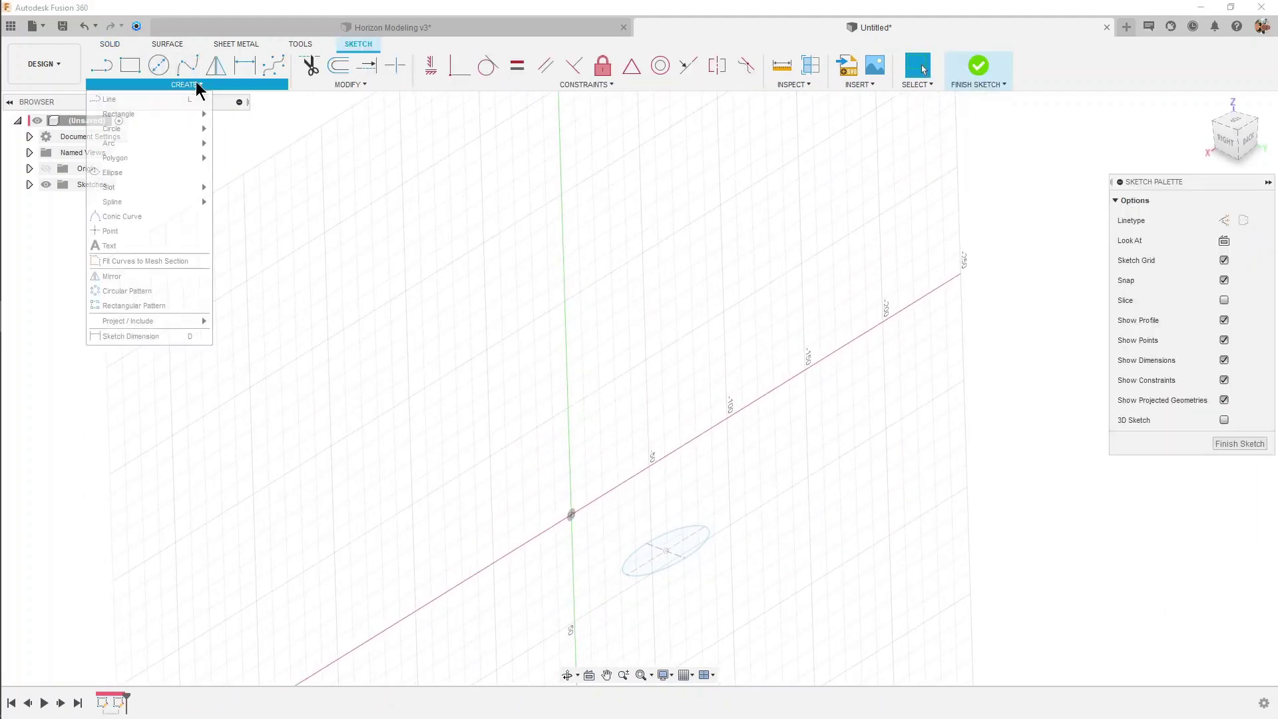
pyautogui.keyDown('shift'); pyautogui.moveTo(530, 282); pyautogui.dragTo(580, 328, button='middle'); pyautogui.keyUp('shift')
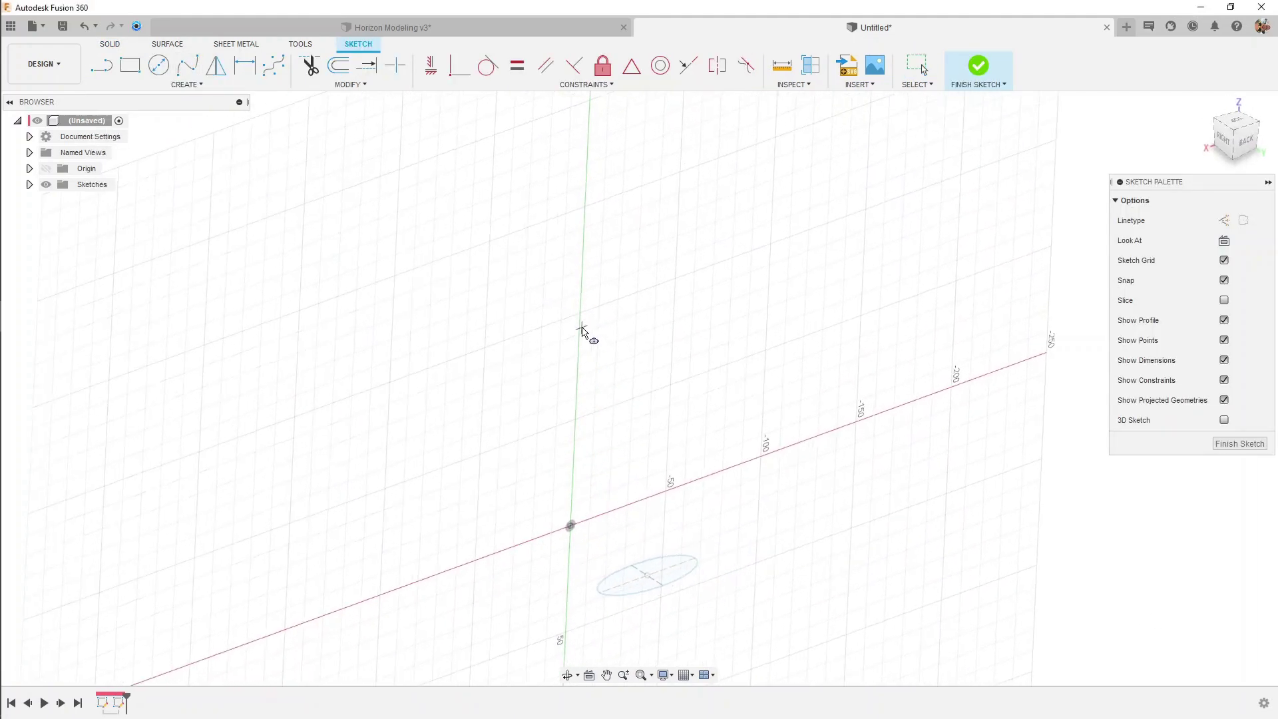
pyautogui.click(579, 334)
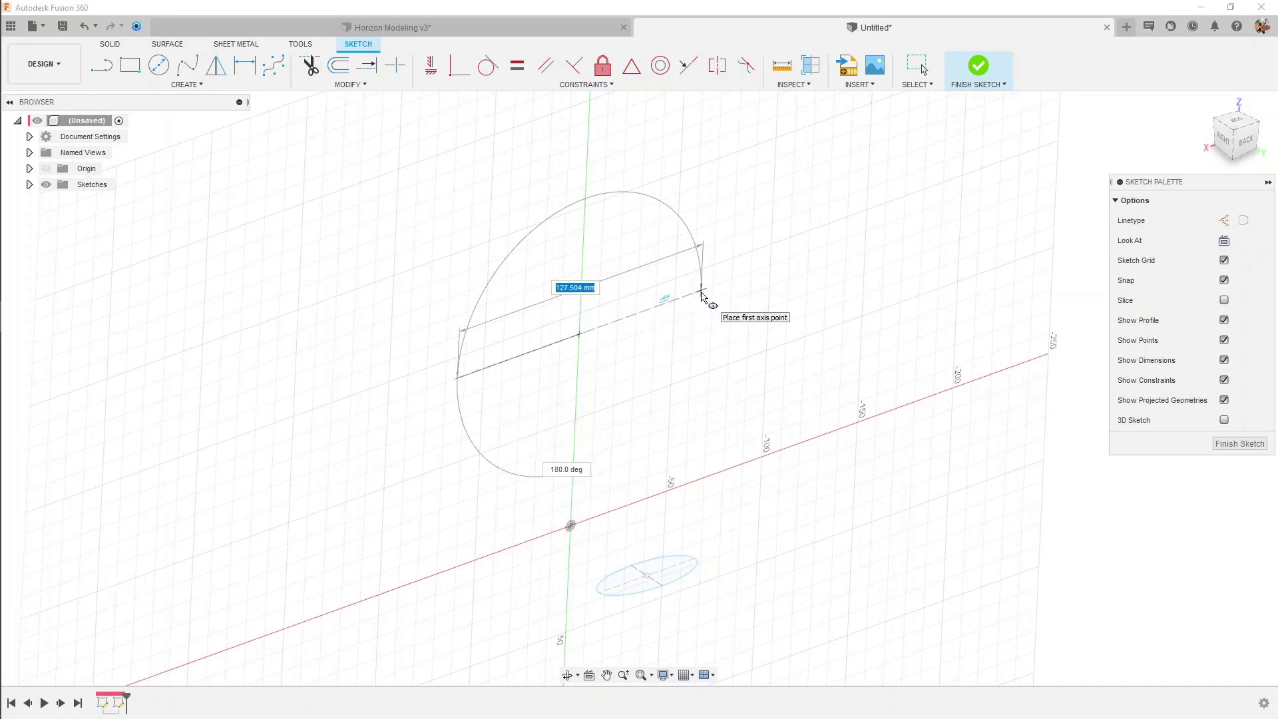
pyautogui.click(701, 292)
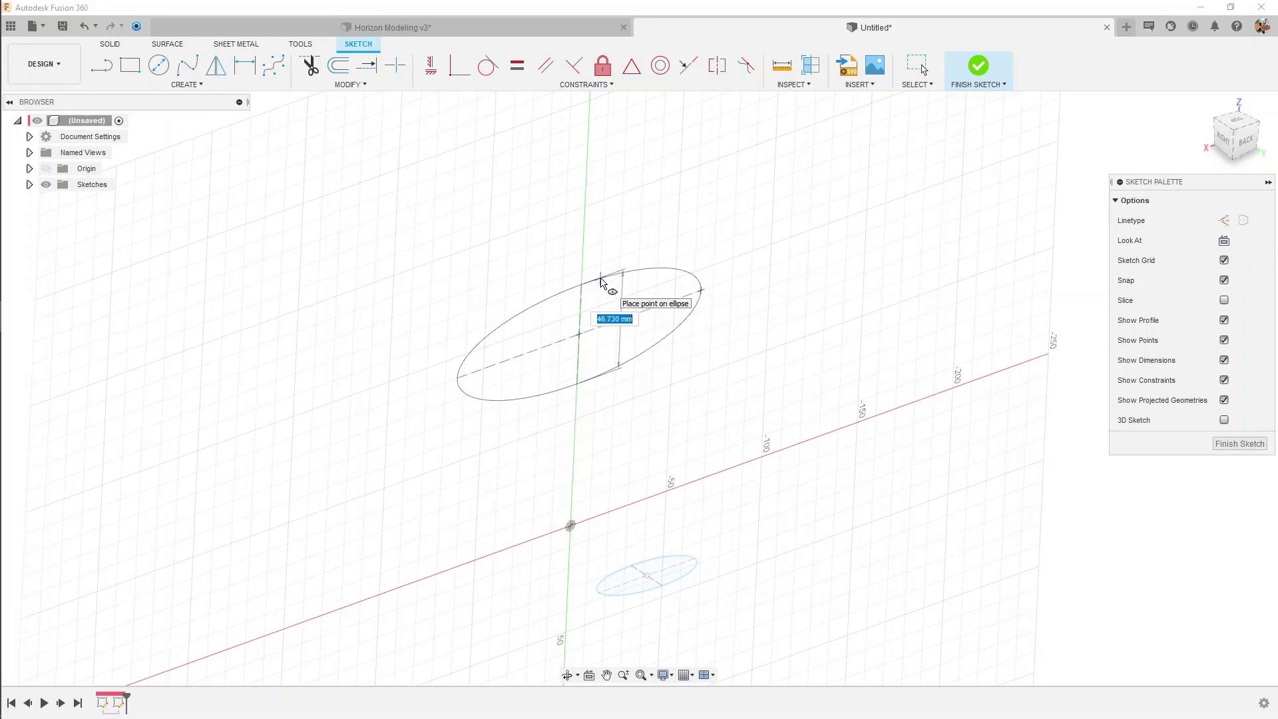
pyautogui.click(601, 281)
pyautogui.keyDown('shift'); pyautogui.moveTo(842, 314); pyautogui.dragTo(857, 294, button='middle'); pyautogui.keyUp('shift')
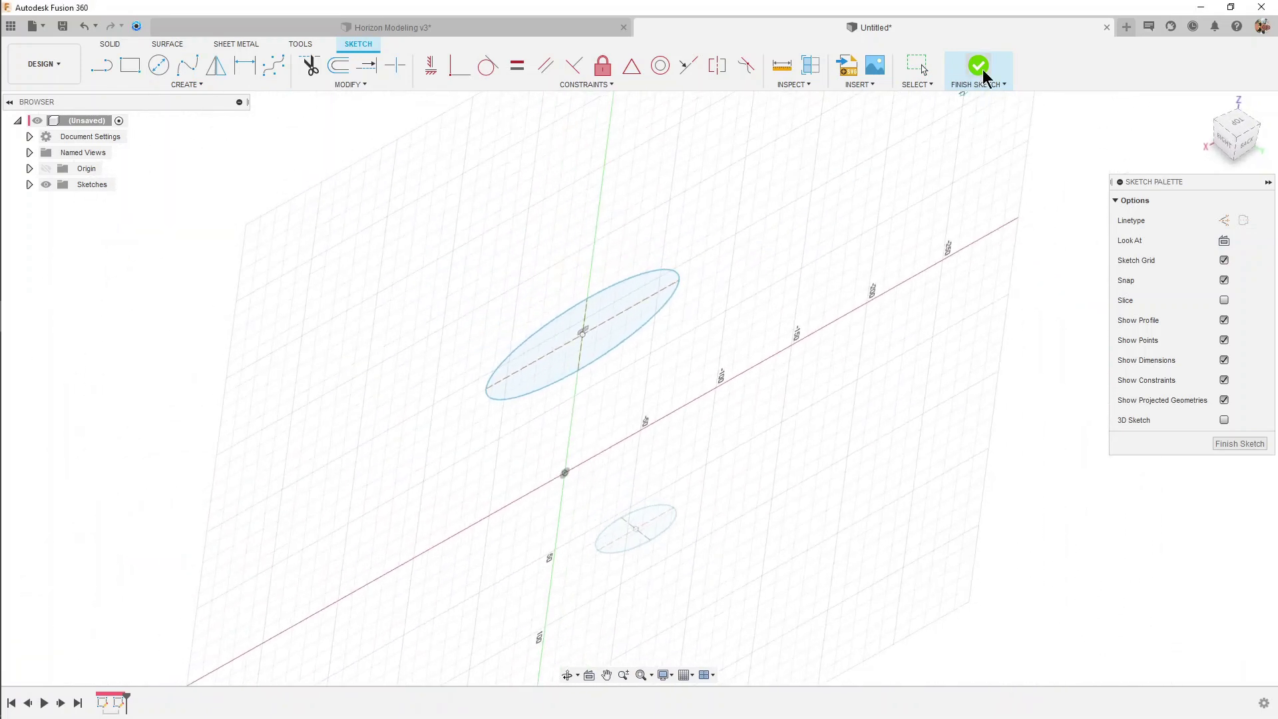
# Constrain the second ellipse's axis horizontal/vertical, finish the sketch, and inspect both ellipses
pyautogui.click(430, 65)
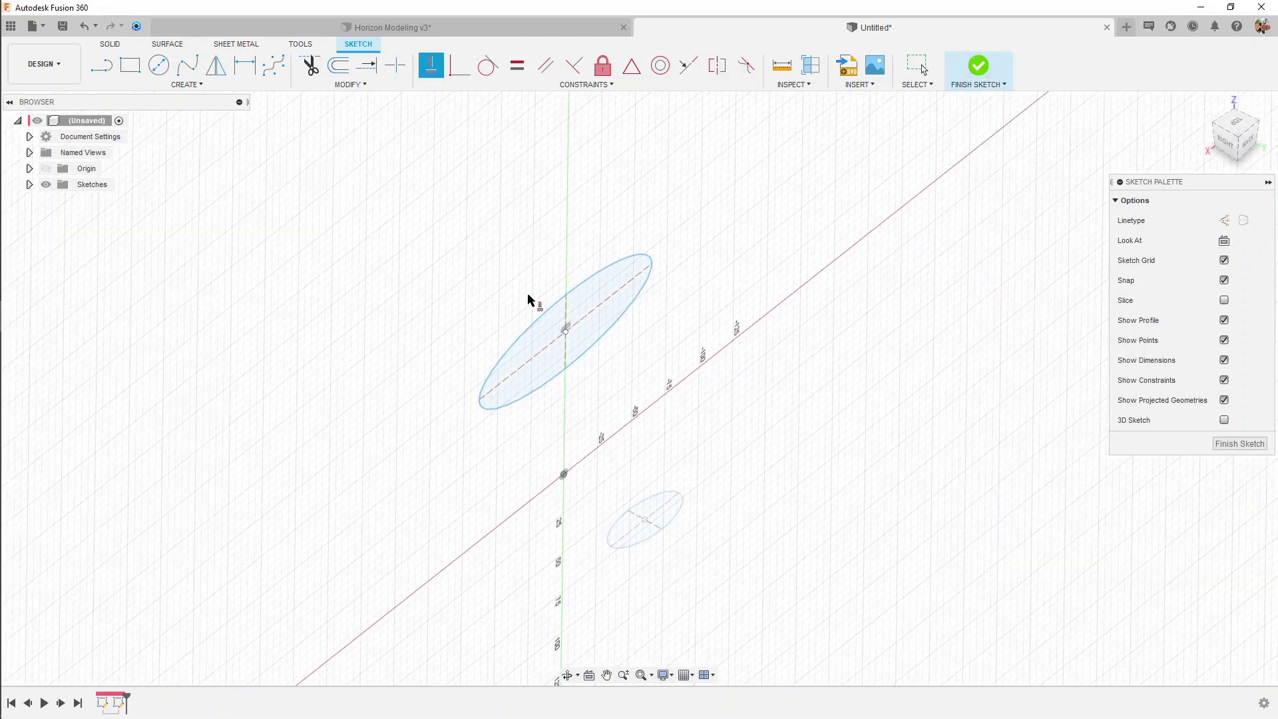
pyautogui.click(957, 75)
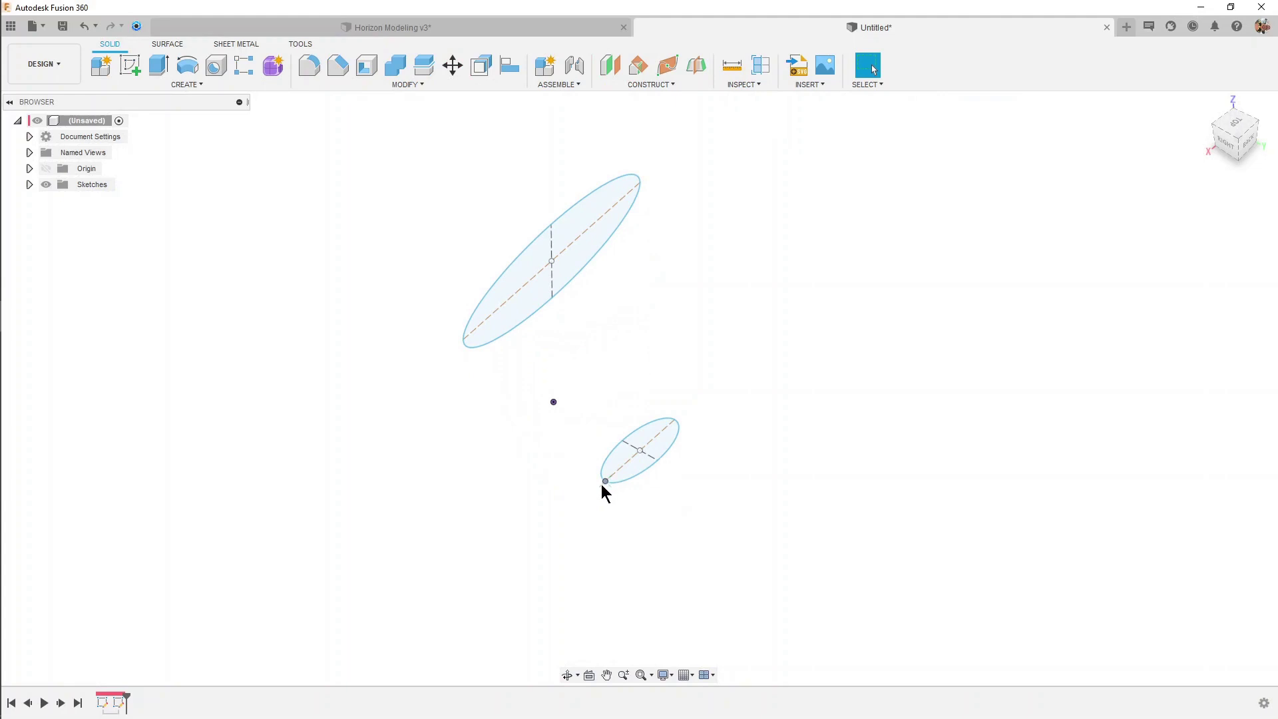
pyautogui.keyDown('shift'); pyautogui.moveTo(599, 489); pyautogui.dragTo(688, 422, button='middle'); pyautogui.keyUp('shift')
pyautogui.click(637, 471)
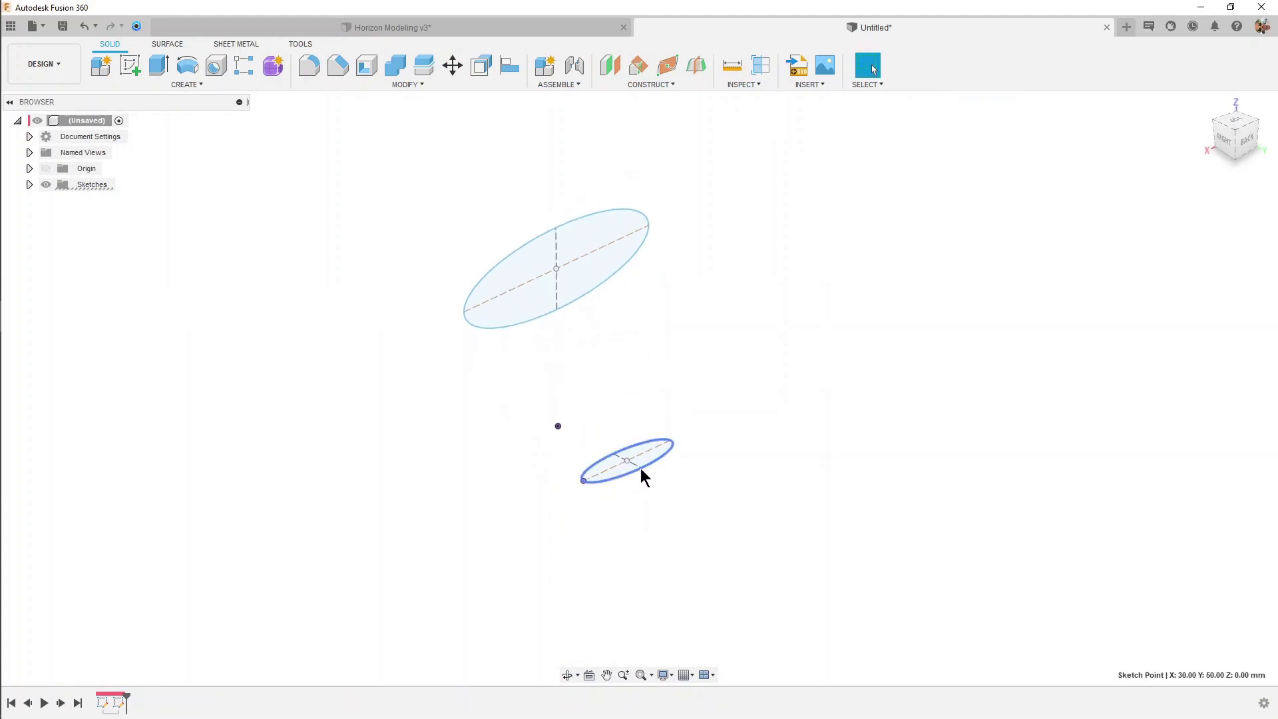
pyautogui.click(643, 476)
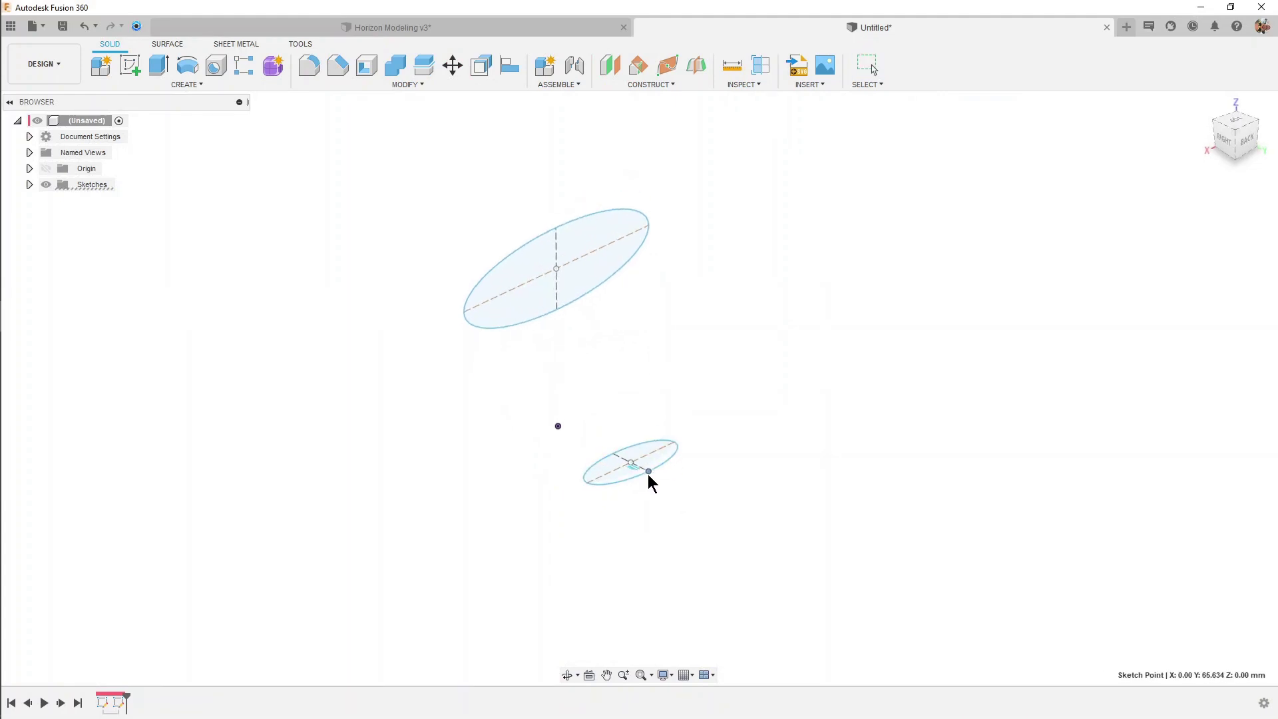
pyautogui.moveTo(652, 479)
pyautogui.keyDown('shift'); pyautogui.mouseDown(button='middle')
pyautogui.moveTo(784, 325)
pyautogui.moveTo(684, 420)
pyautogui.mouseUp(button='middle'); pyautogui.keyUp('shift')
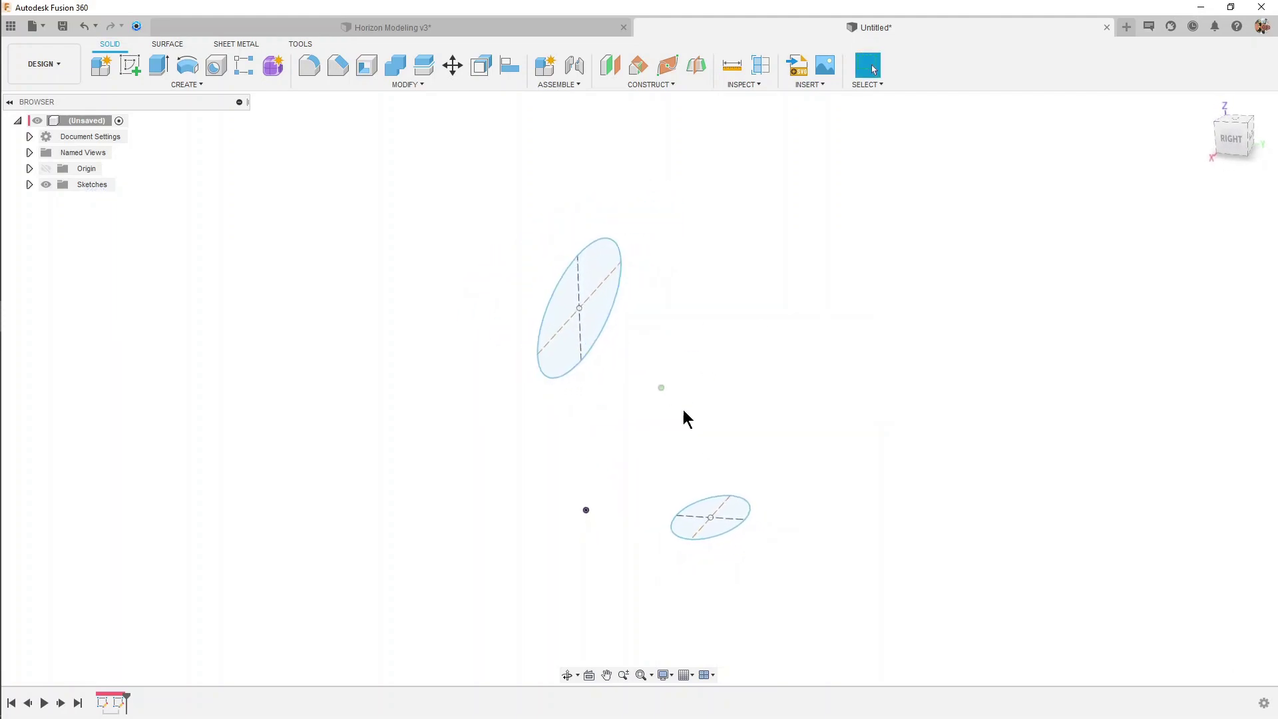
pyautogui.click(186, 83)
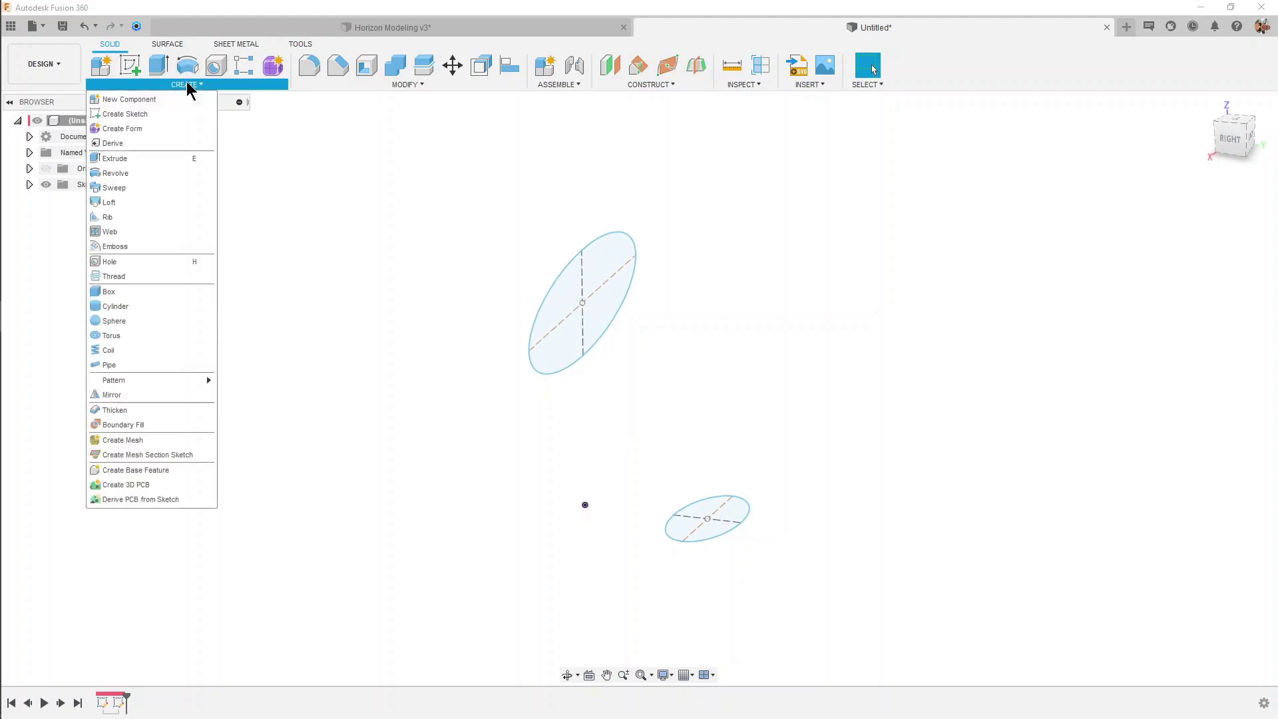
pyautogui.click(143, 202)
pyautogui.click(593, 263)
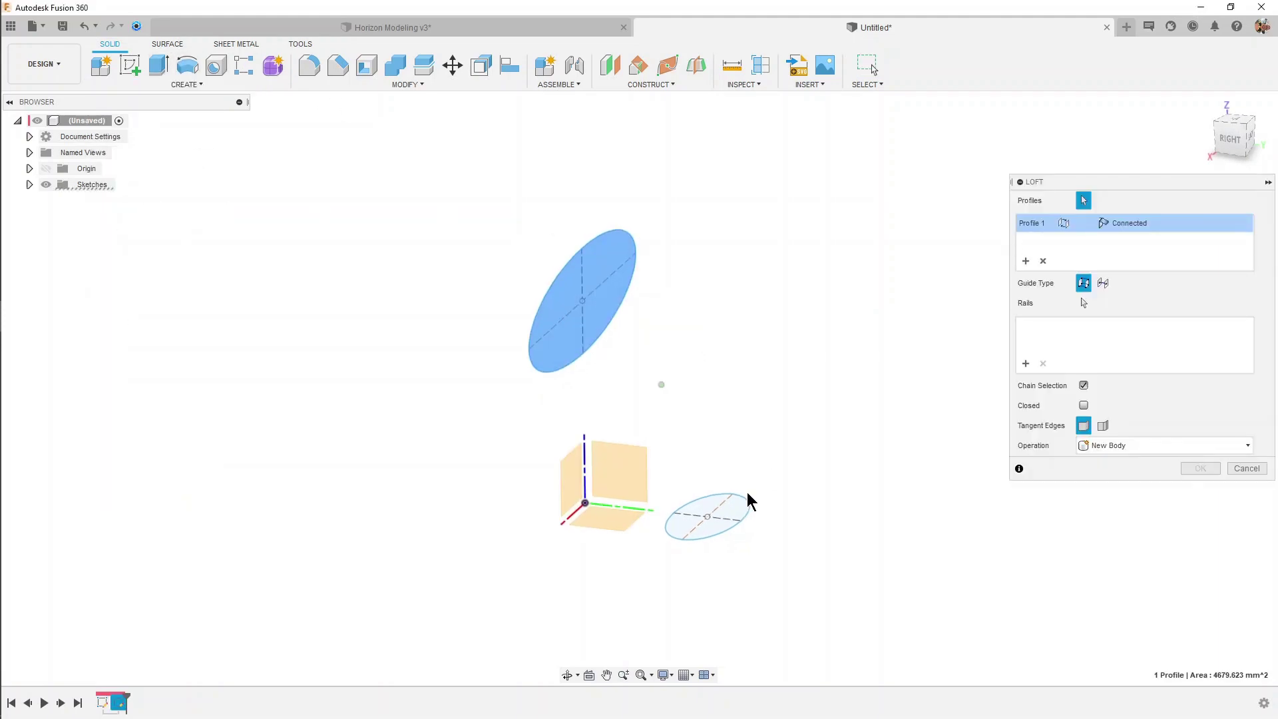
pyautogui.click(727, 513)
pyautogui.keyDown('shift'); pyautogui.moveTo(896, 382); pyautogui.dragTo(907, 366, button='middle'); pyautogui.keyUp('shift')
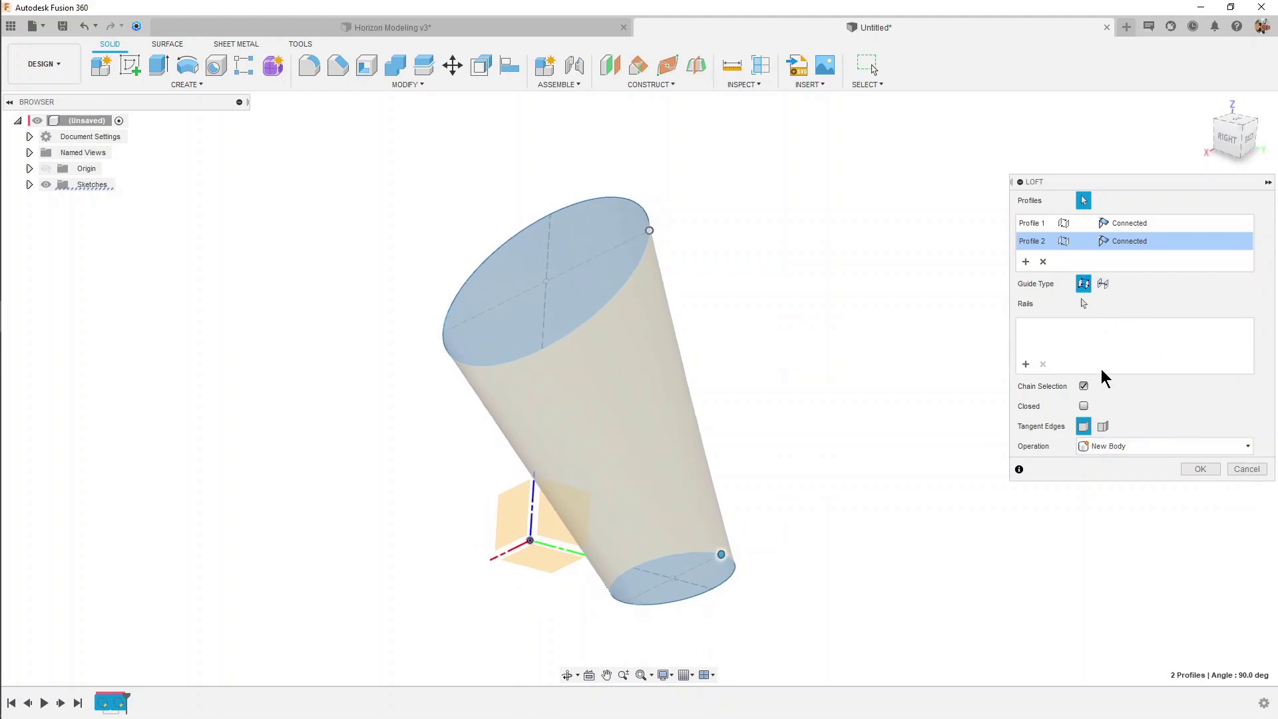
# Cancel the loft and draw a spline path between the ellipses on the upright plane
pyautogui.click(1245, 468)
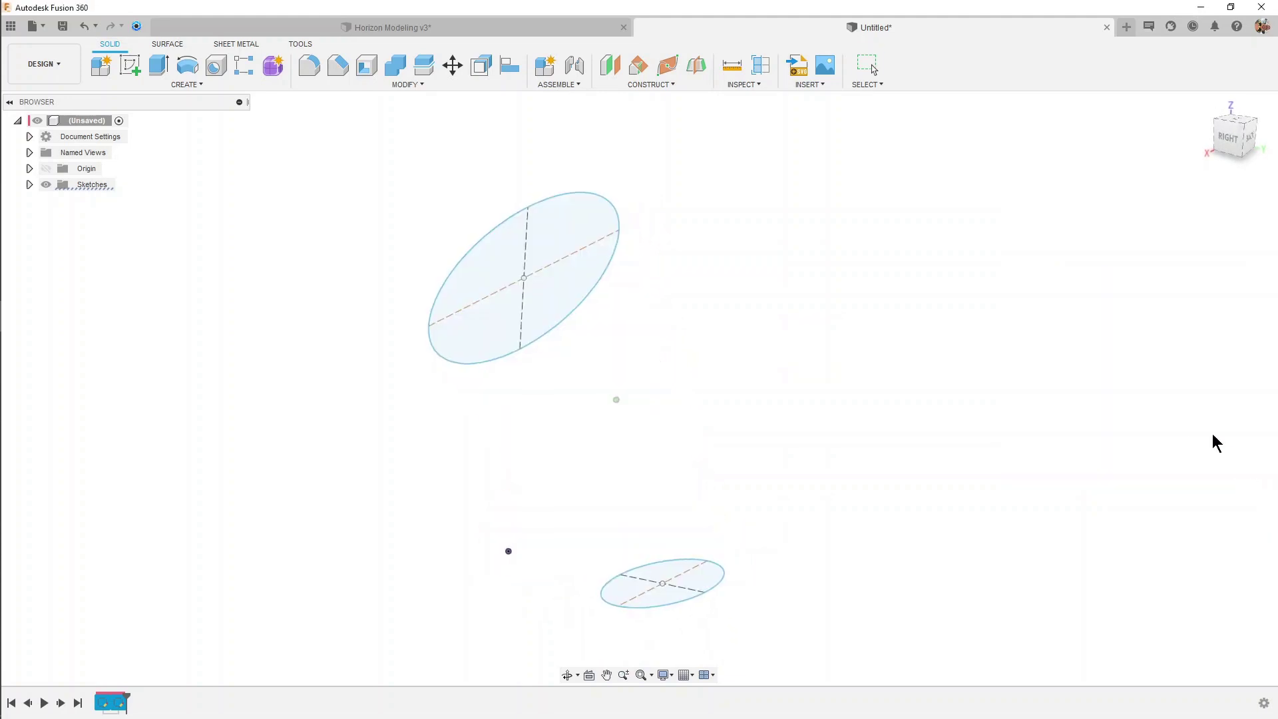
pyautogui.click(136, 69)
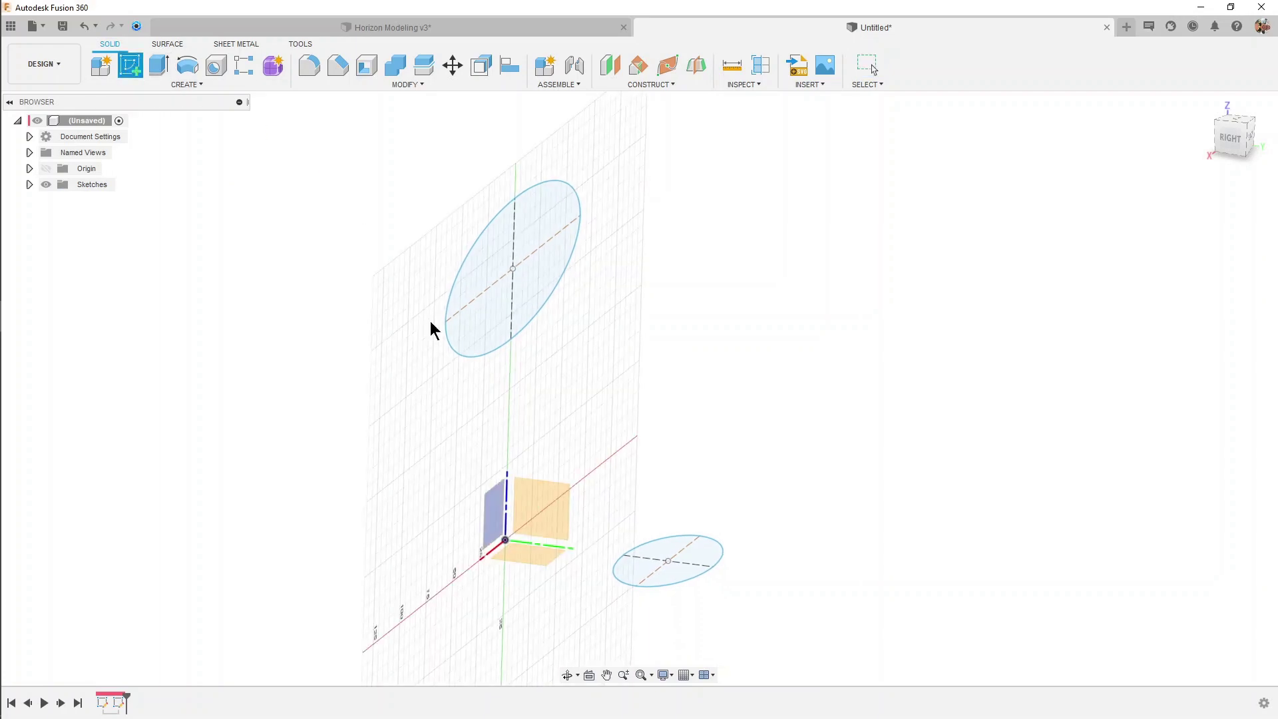
pyautogui.click(562, 525)
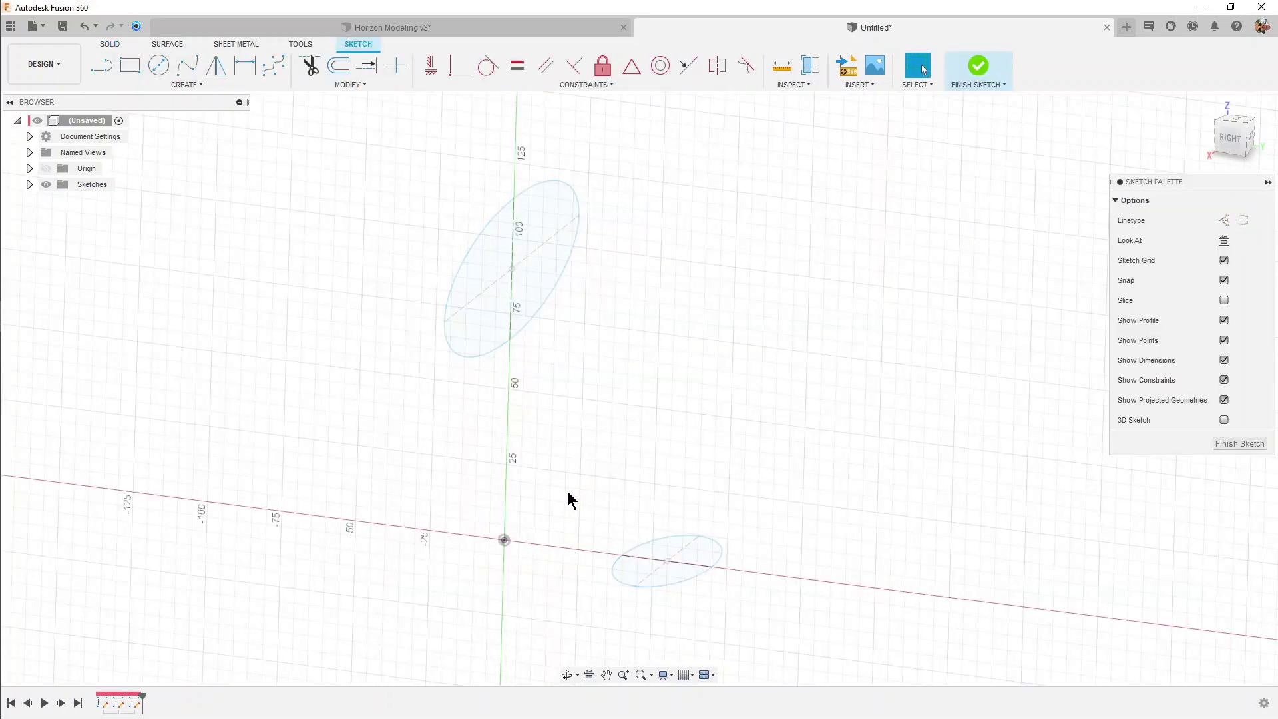
pyautogui.click(274, 66)
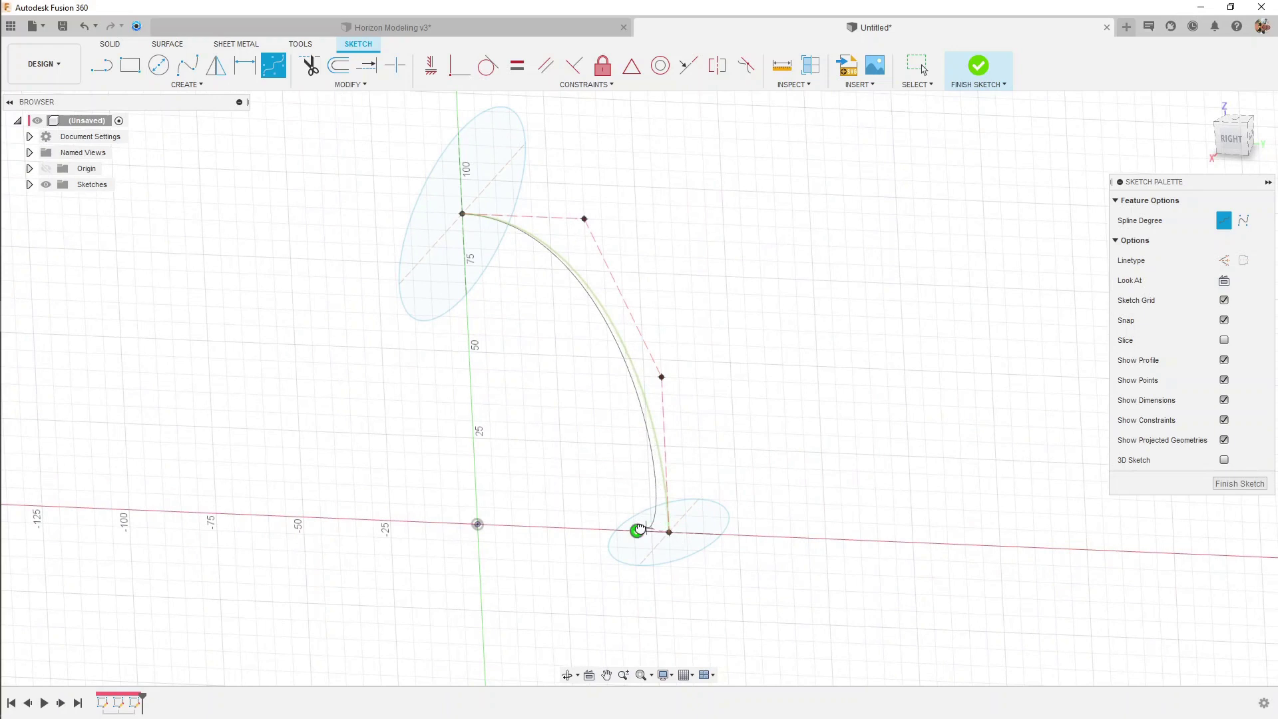
pyautogui.press('Escape')
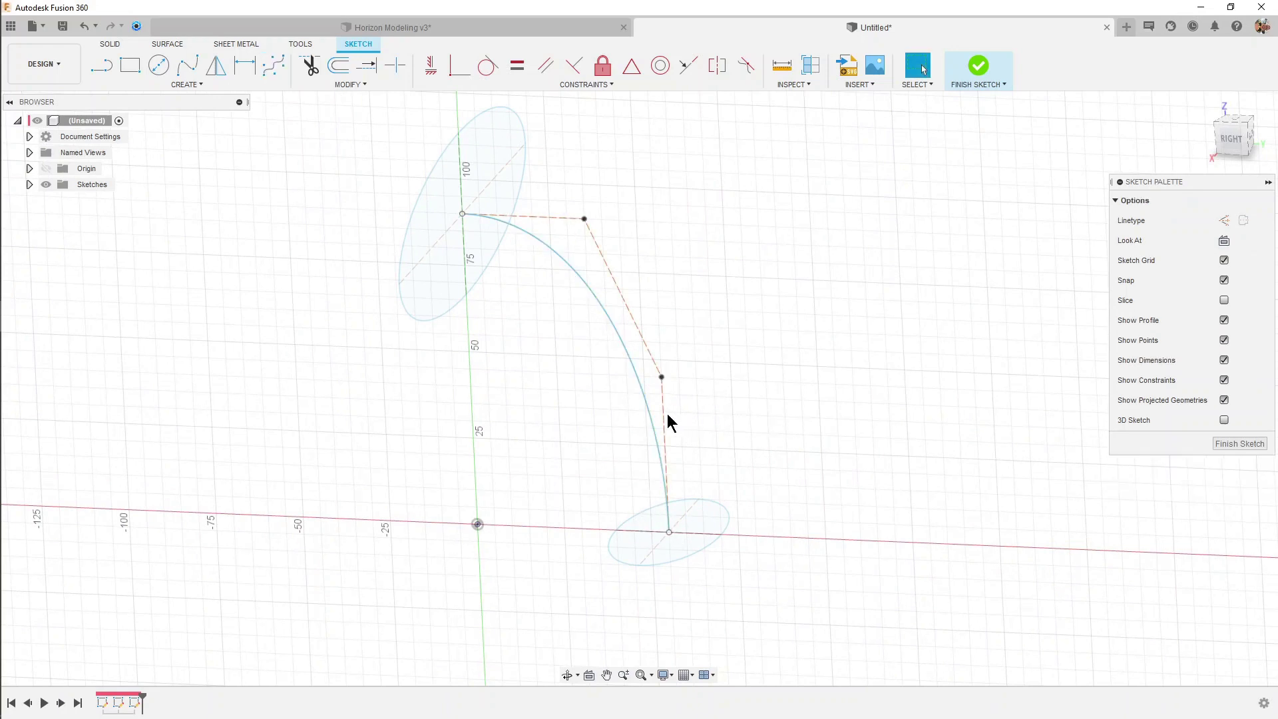
# Inspect the spline's vertical and top control lines, then finish the sketch
pyautogui.click(664, 414)
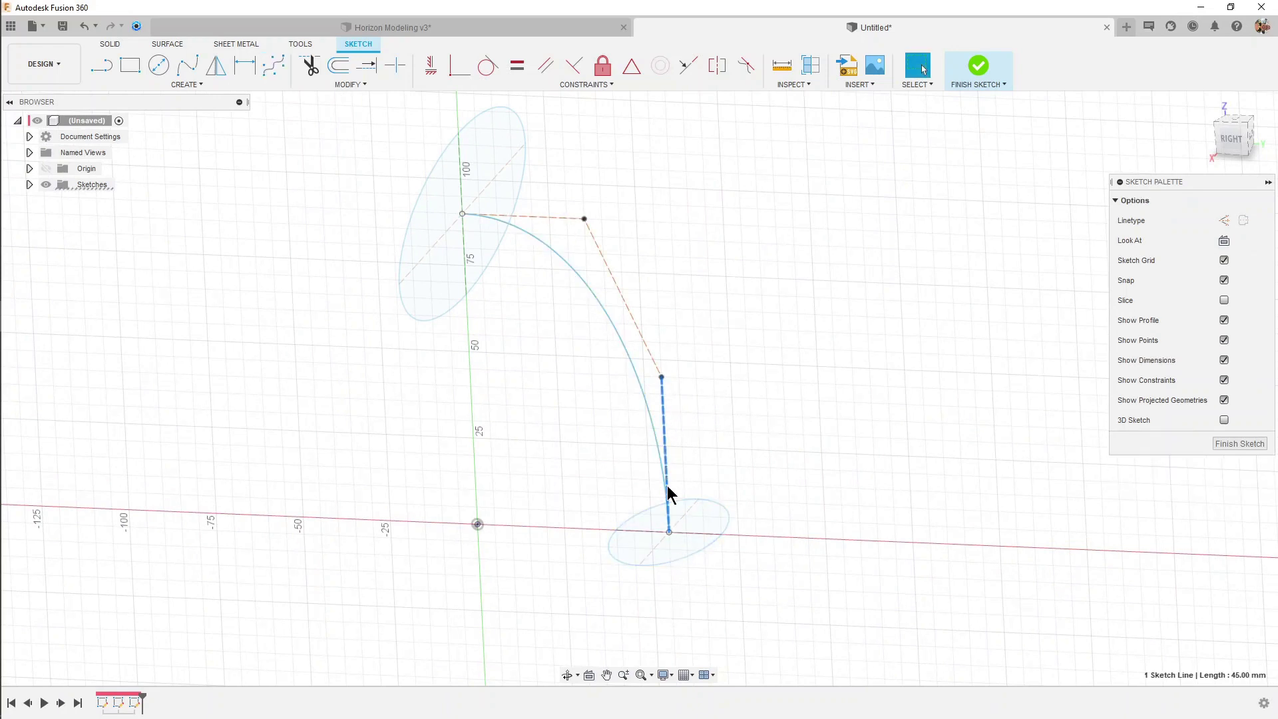
pyautogui.keyDown('shift'); pyautogui.moveTo(729, 393); pyautogui.dragTo(629, 227, button='middle'); pyautogui.keyUp('shift')
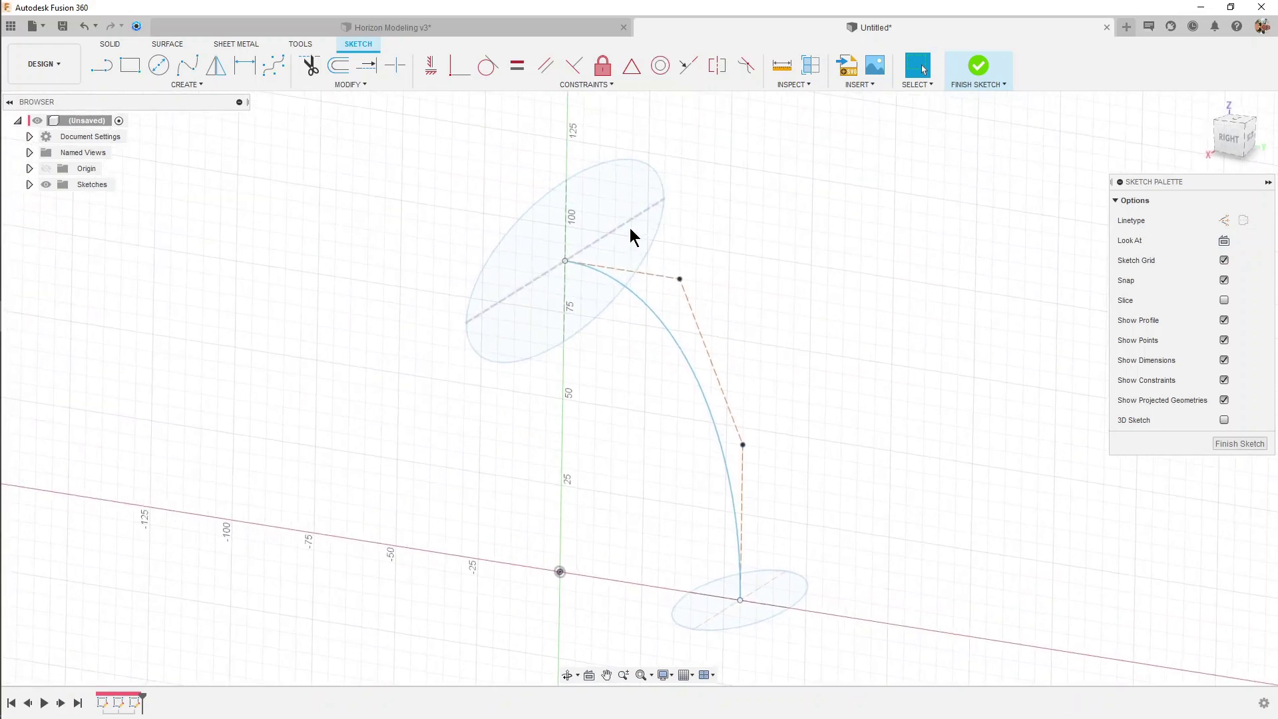
pyautogui.click(632, 271)
pyautogui.keyDown('shift'); pyautogui.moveTo(558, 265); pyautogui.dragTo(719, 267, button='middle'); pyautogui.keyUp('shift')
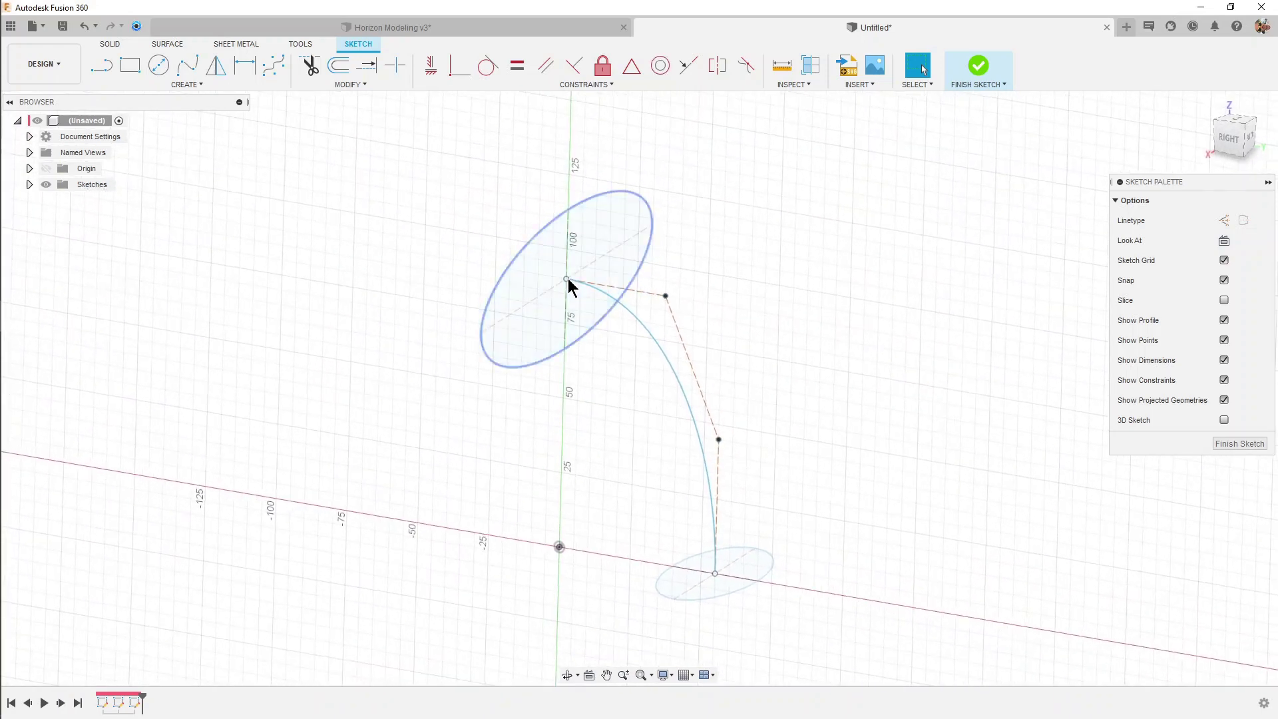
pyautogui.keyDown('shift'); pyautogui.moveTo(570, 286); pyautogui.dragTo(581, 276, button='middle'); pyautogui.keyUp('shift')
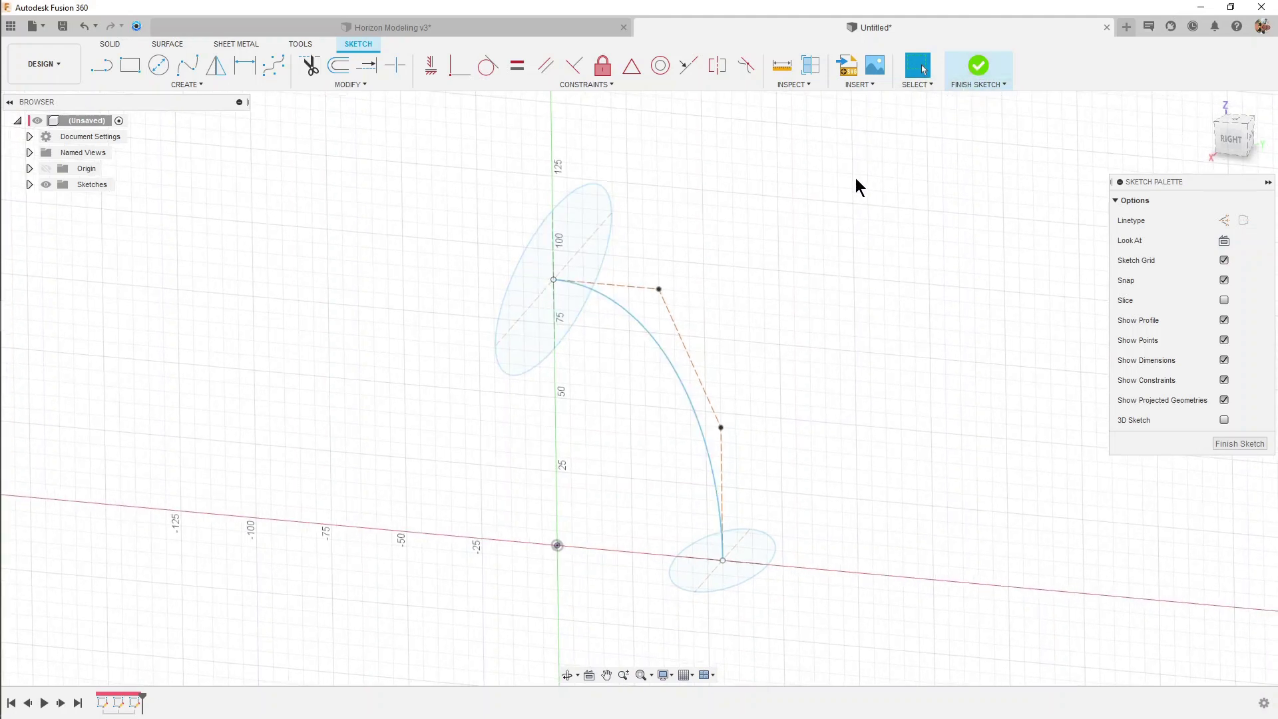
pyautogui.press('Return')
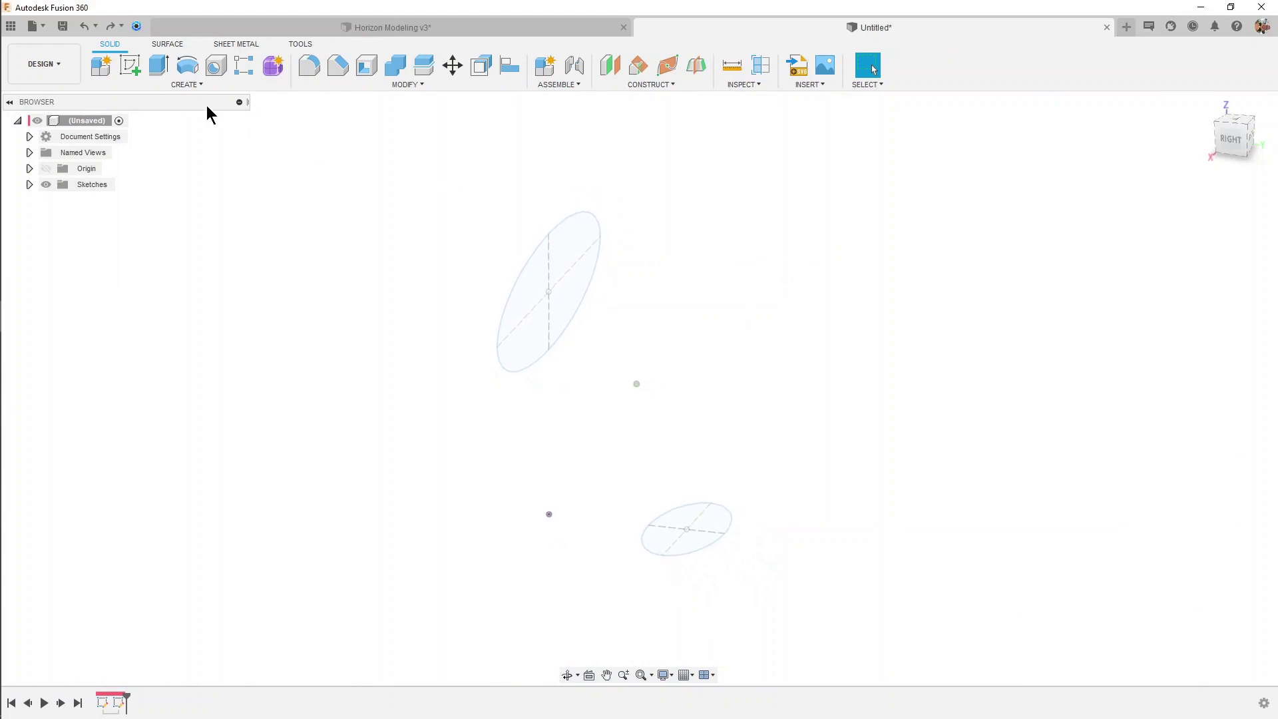
# Extrude the upper ellipse 80 mm into a solid body
pyautogui.click(160, 71)
pyautogui.click(568, 266)
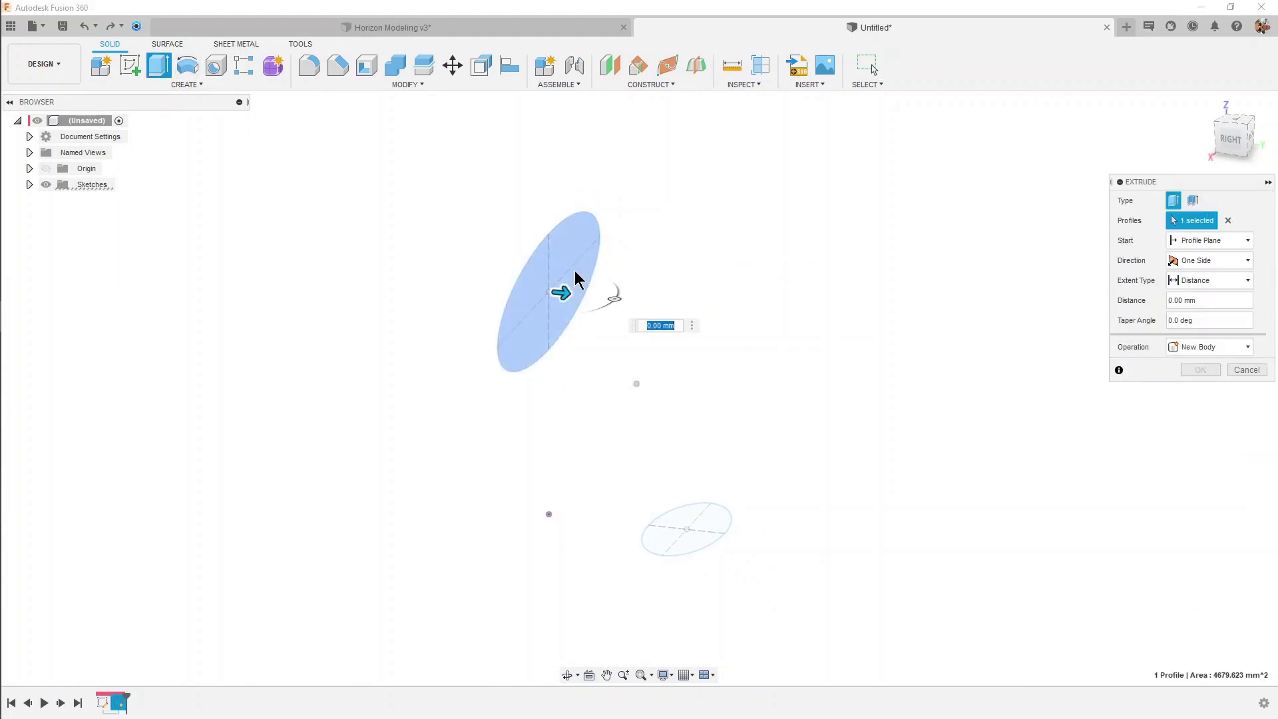
pyautogui.moveTo(560, 291); pyautogui.dragTo(353, 282)
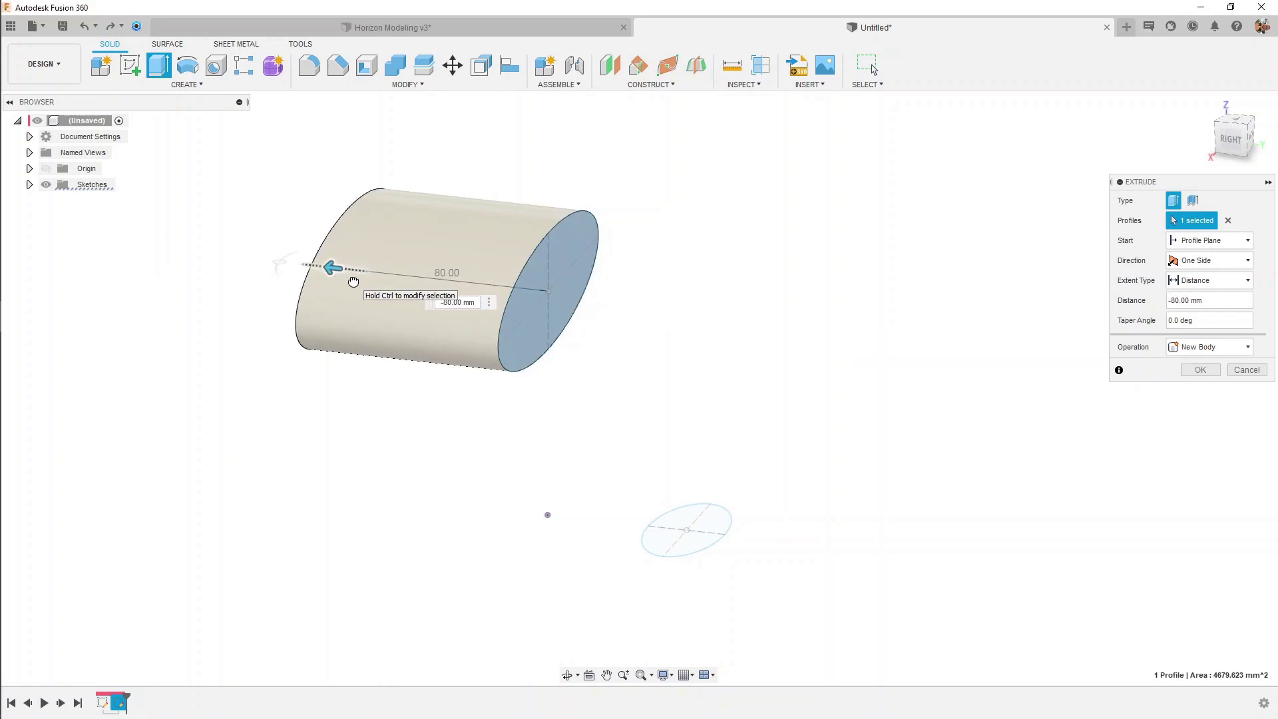
pyautogui.click(1191, 374)
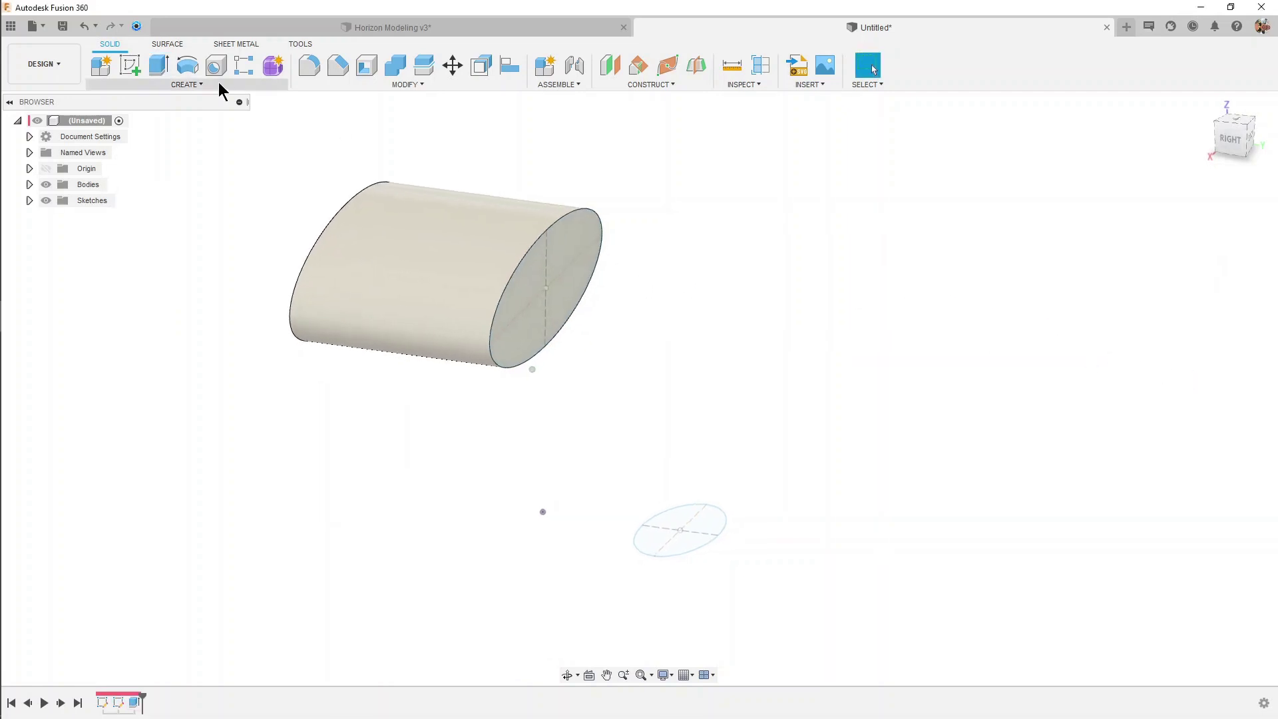
# Extrude the lower ellipse 50 mm downward into a second body
pyautogui.click(160, 64)
pyautogui.click(676, 508)
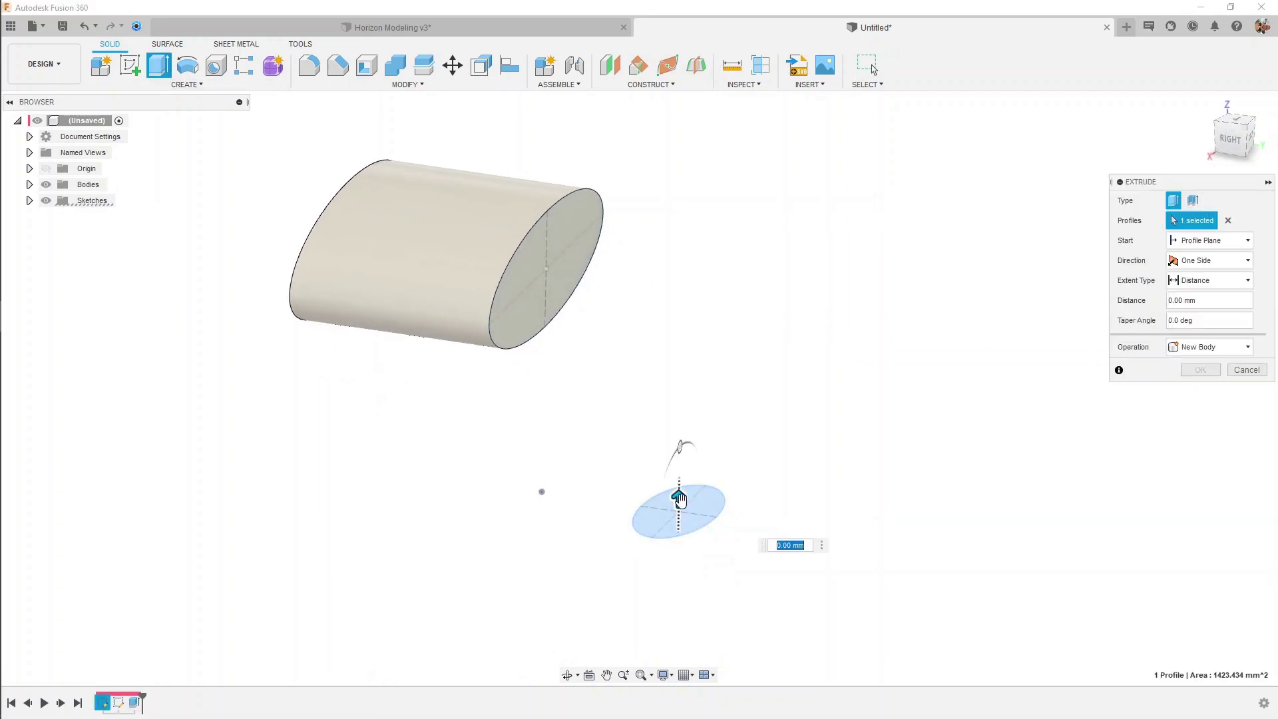
pyautogui.moveTo(687, 517); pyautogui.dragTo(685, 649)
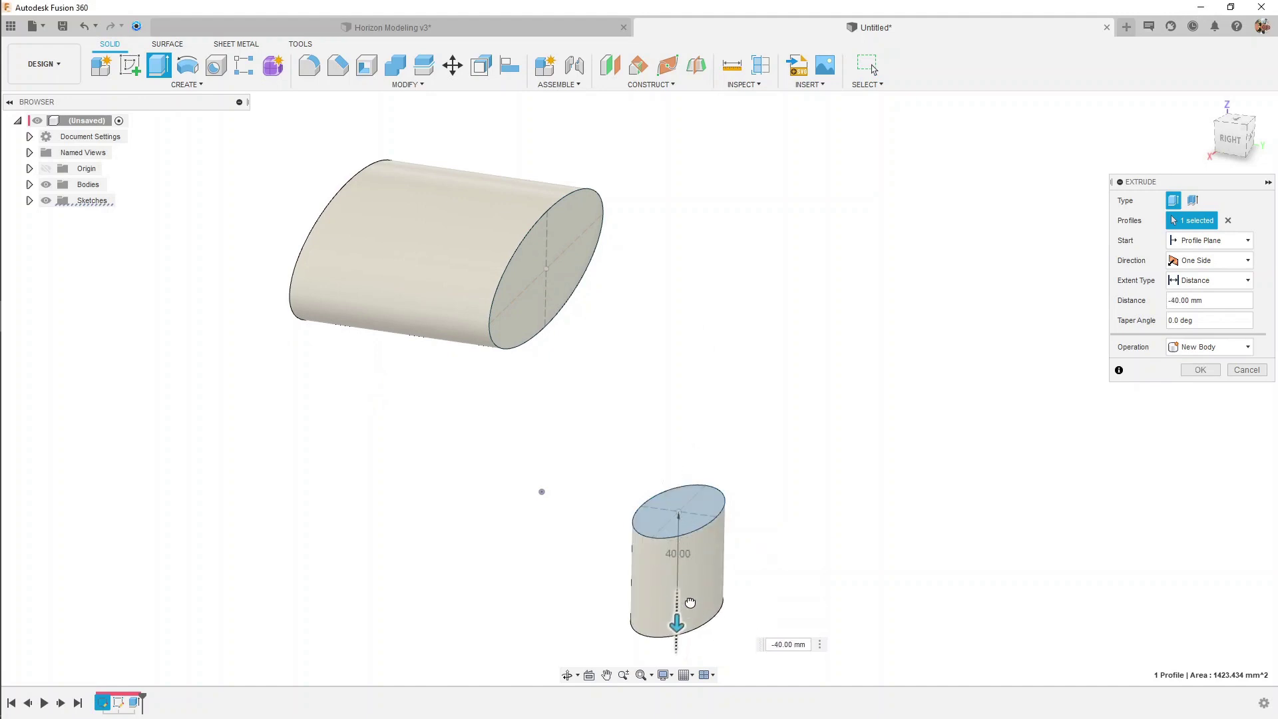
pyautogui.click(1200, 370)
pyautogui.keyDown('shift'); pyautogui.moveTo(437, 217); pyautogui.dragTo(390, 370, button='middle'); pyautogui.keyUp('shift')
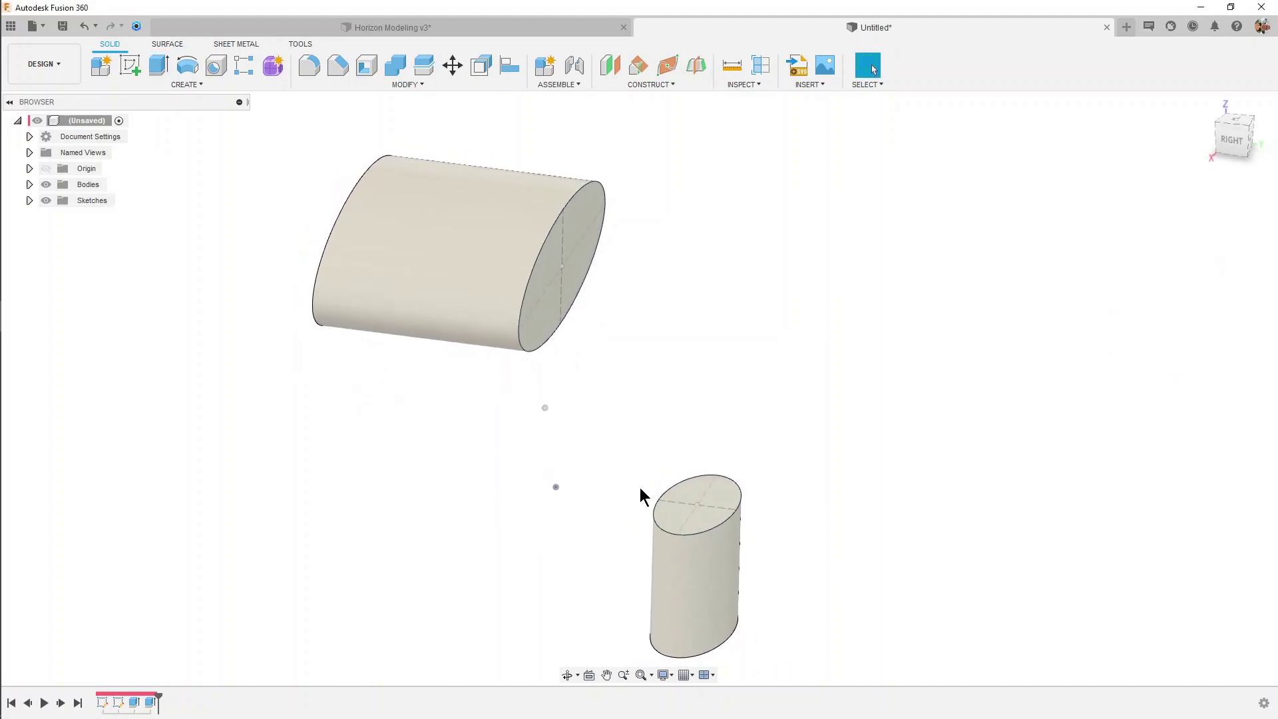
pyautogui.keyDown('shift'); pyautogui.moveTo(659, 499); pyautogui.dragTo(464, 379, button='middle'); pyautogui.keyUp('shift')
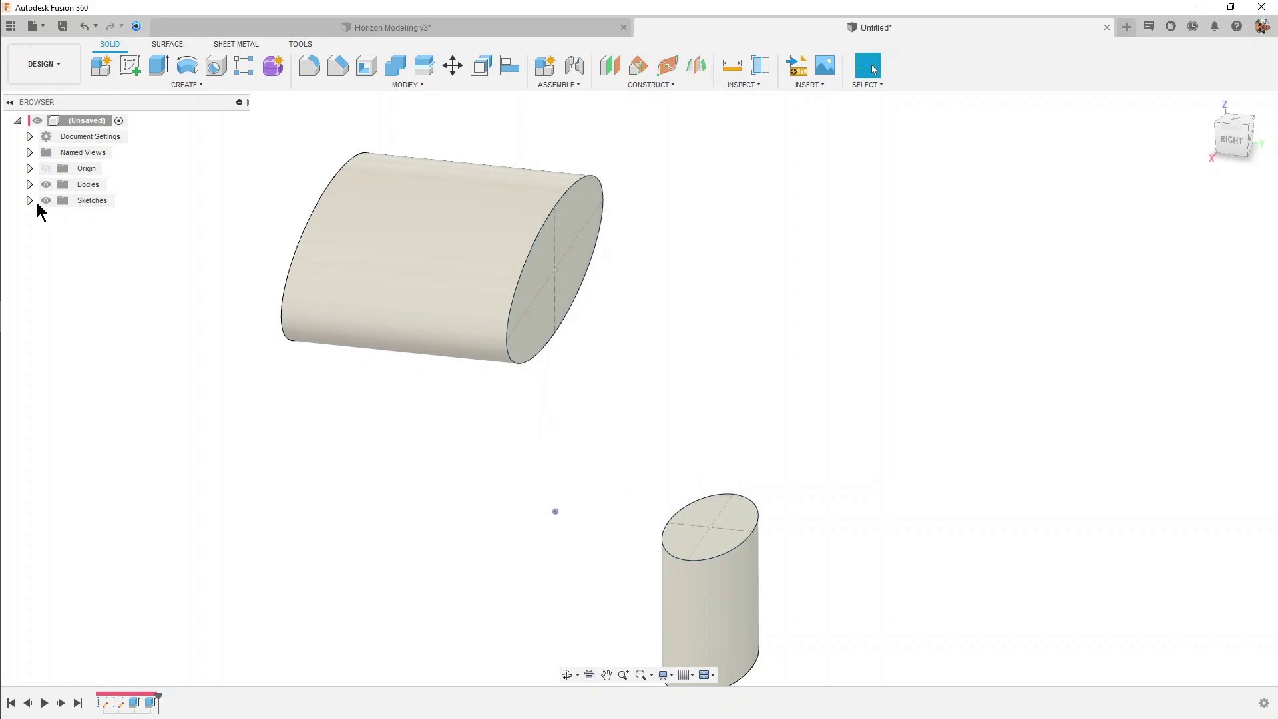
# Hide Sketch1 and Sketch2 in the browser
pyautogui.click(29, 200)
pyautogui.click(57, 216)
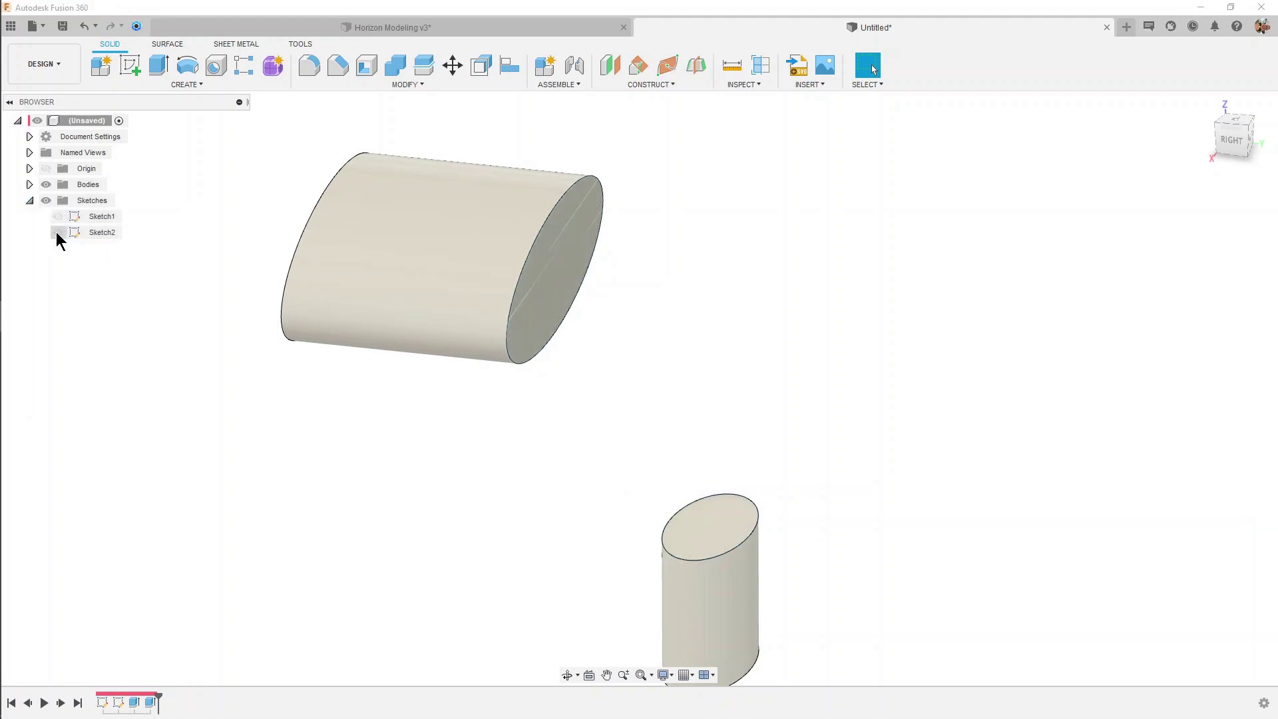
pyautogui.keyDown('shift'); pyautogui.moveTo(789, 241); pyautogui.dragTo(292, 115, button='middle'); pyautogui.keyUp('shift')
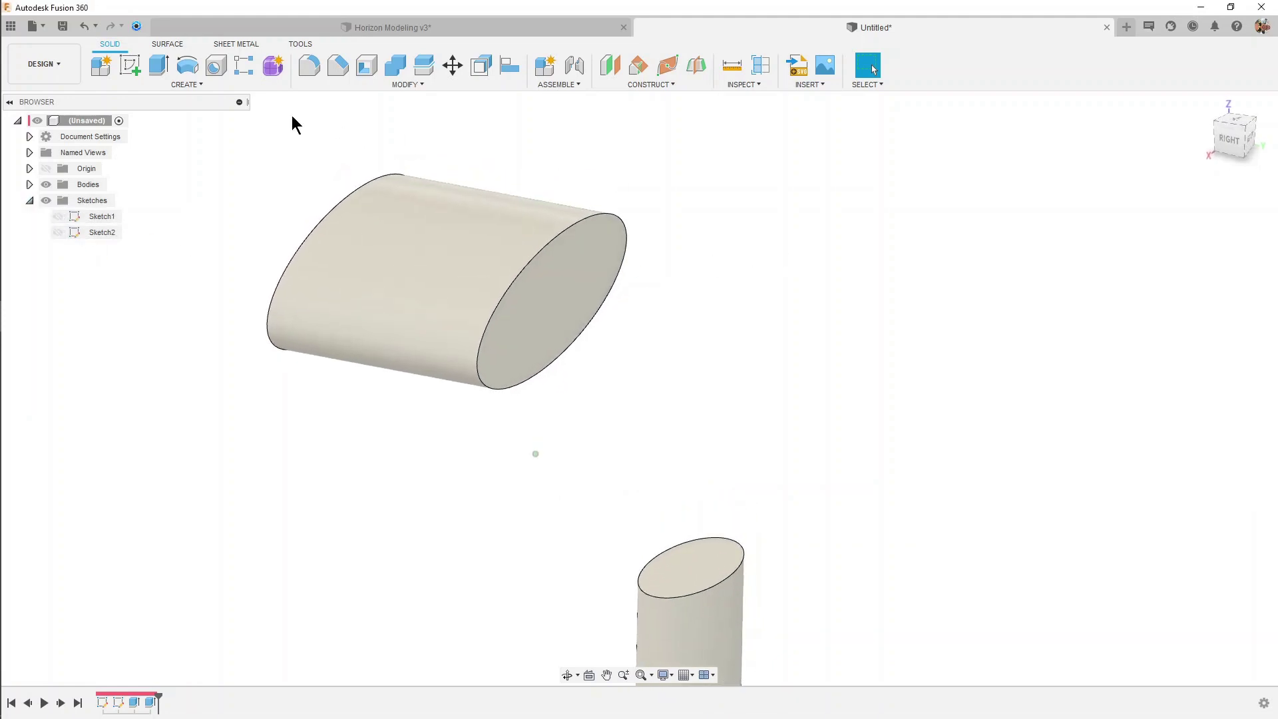
# Loft from the upper cylinder's end face to the lower cylinder's top face, joined
pyautogui.click(190, 79)
pyautogui.click(151, 205)
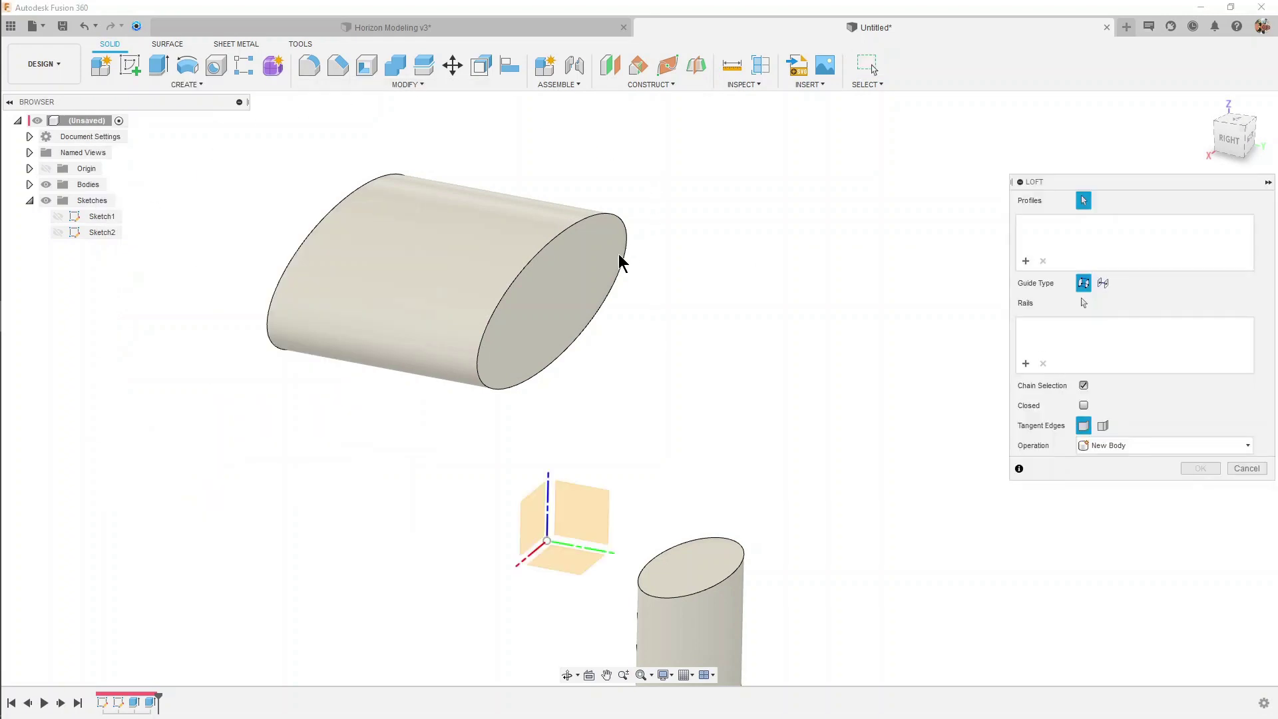
pyautogui.click(581, 272)
pyautogui.scroll(1, 715, 445)
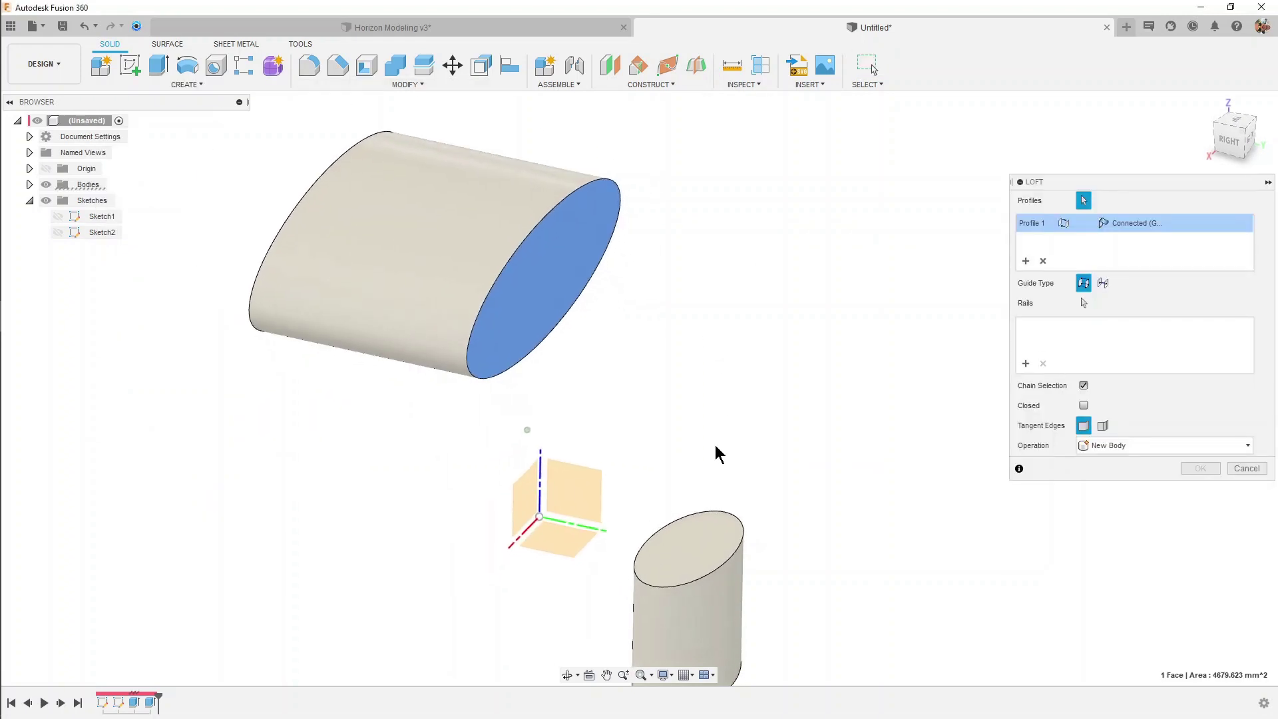
pyautogui.click(704, 526)
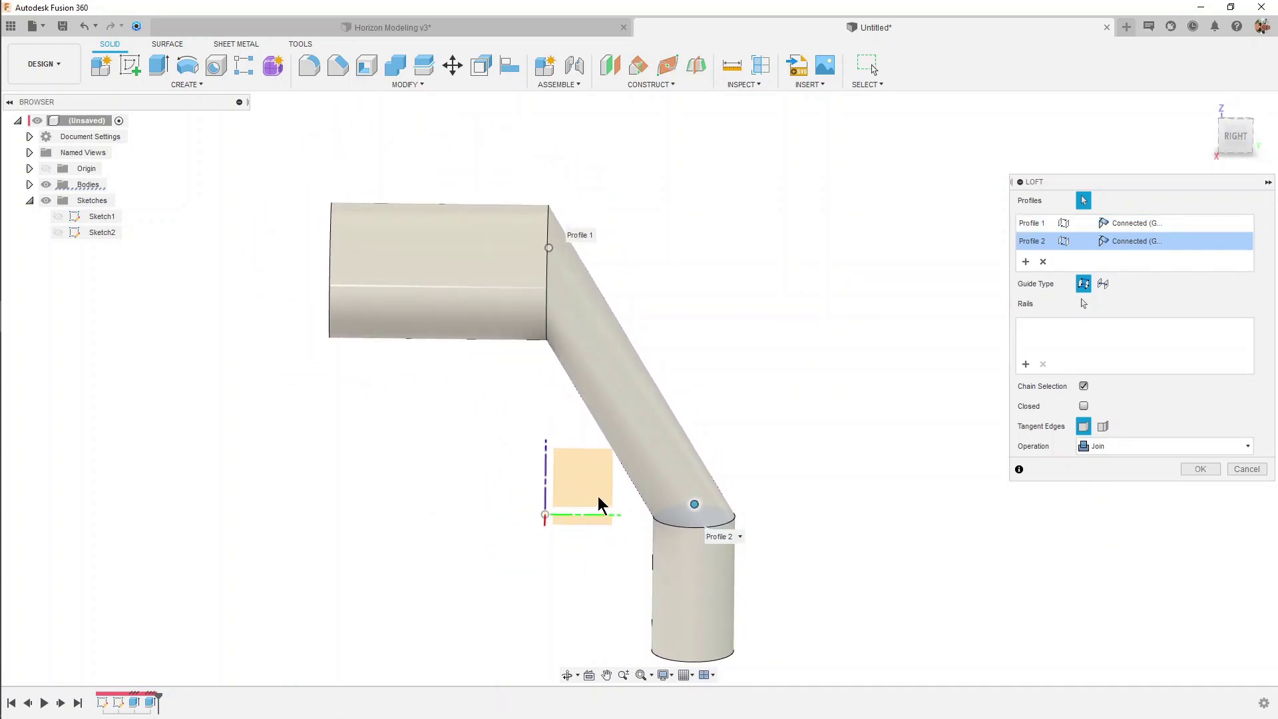
pyautogui.keyDown('shift'); pyautogui.moveTo(597, 496); pyautogui.dragTo(1005, 291, button='middle'); pyautogui.keyUp('shift')
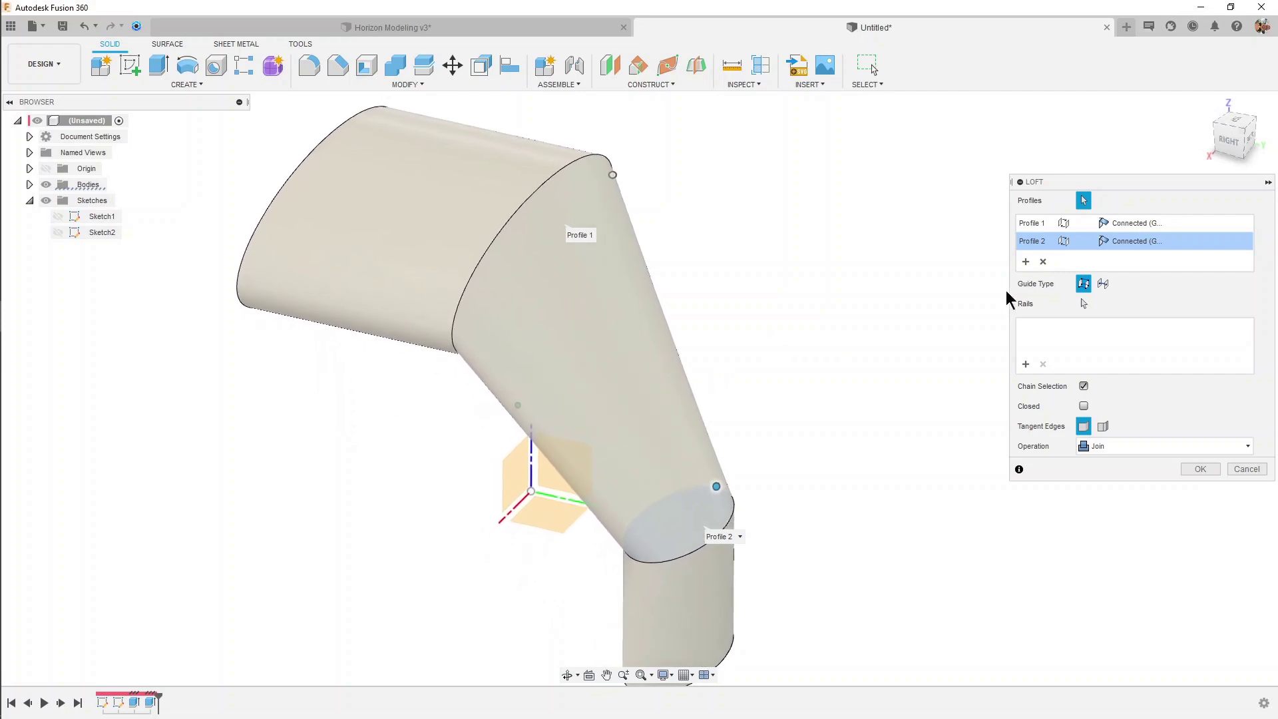
pyautogui.moveTo(1131, 222)
pyautogui.click(1167, 222)
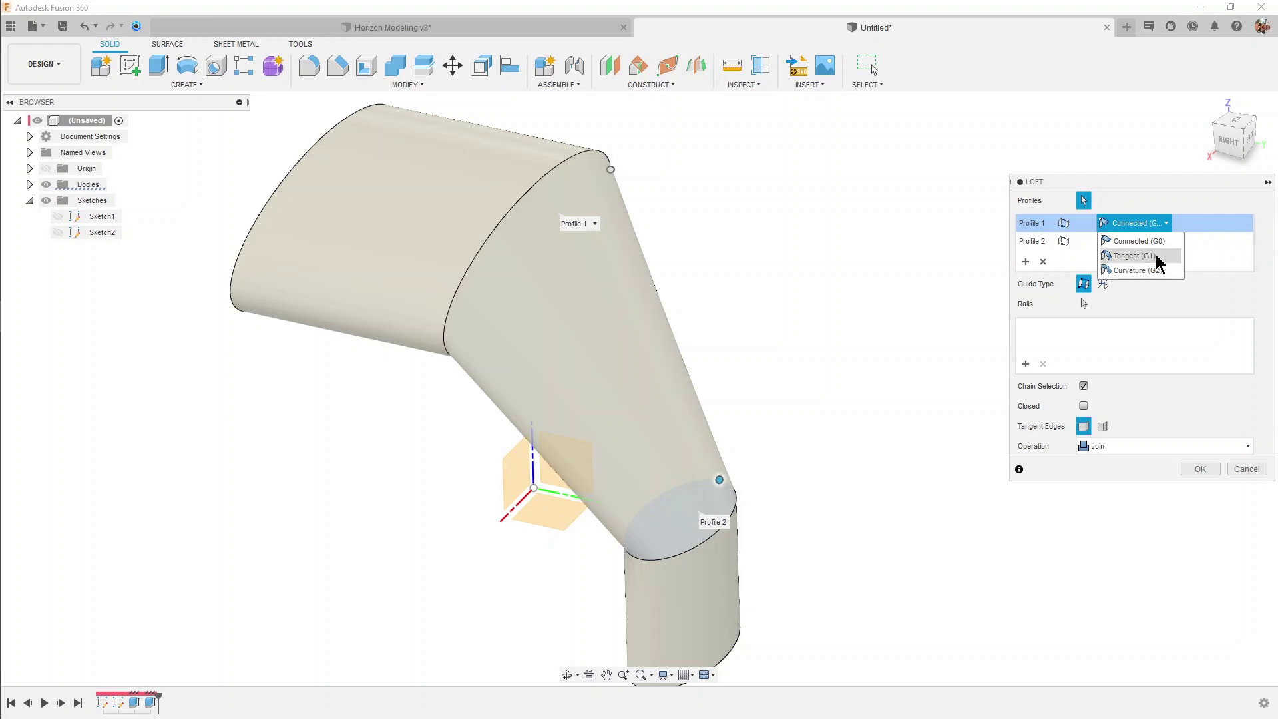
# Set both loft profiles to Tangent (G1) with a 1.4 tangency weight
pyautogui.click(1155, 254)
pyautogui.click(1154, 241)
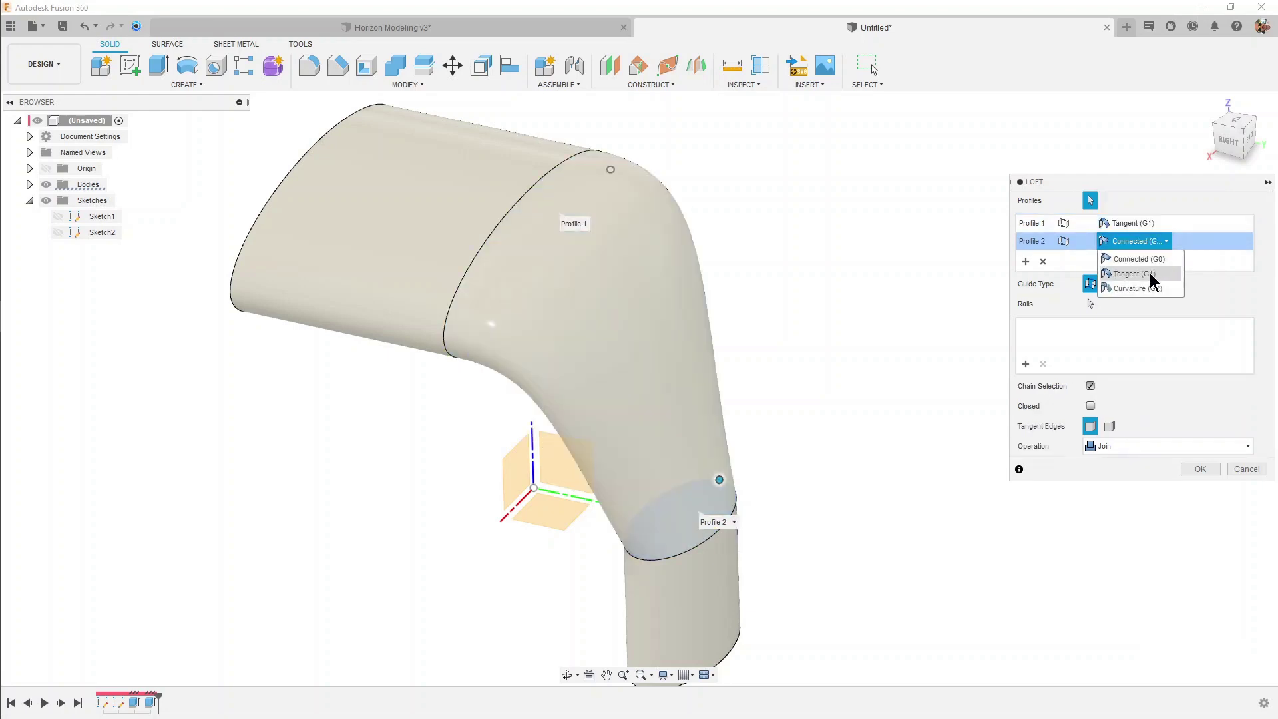
pyautogui.click(1148, 273)
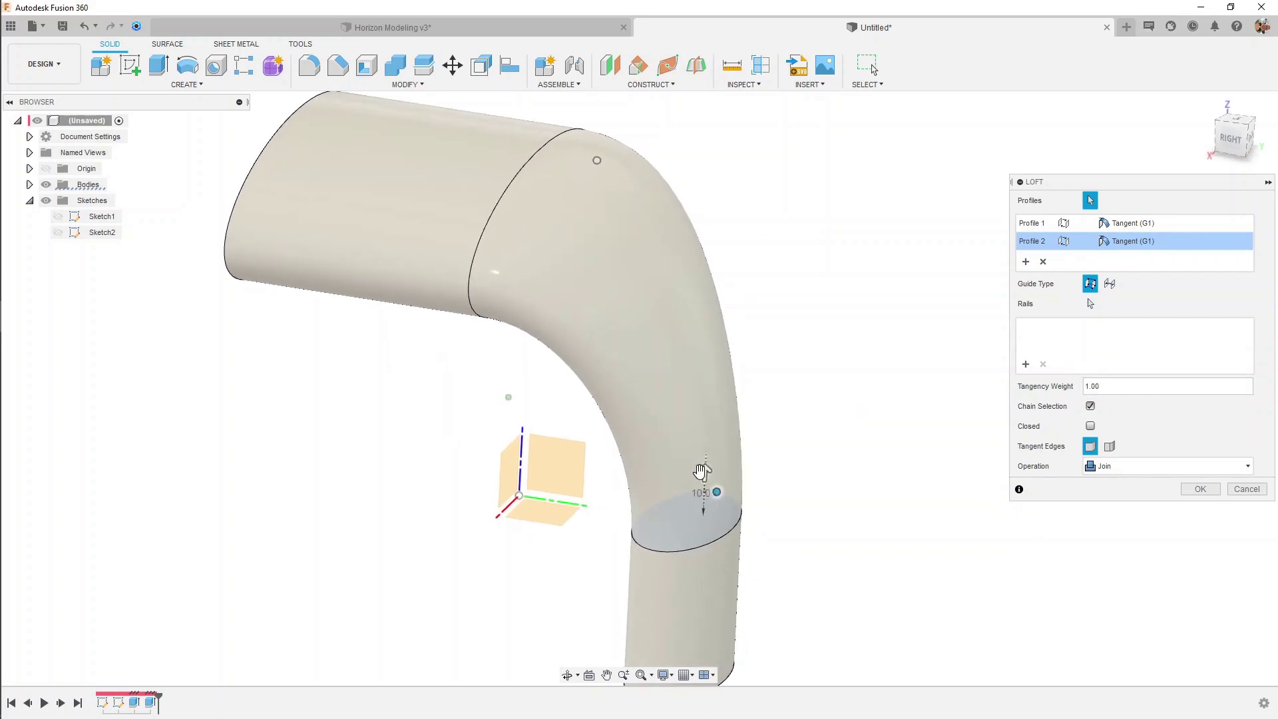
pyautogui.moveTo(703, 455); pyautogui.dragTo(713, 473)
pyautogui.write('1.2')
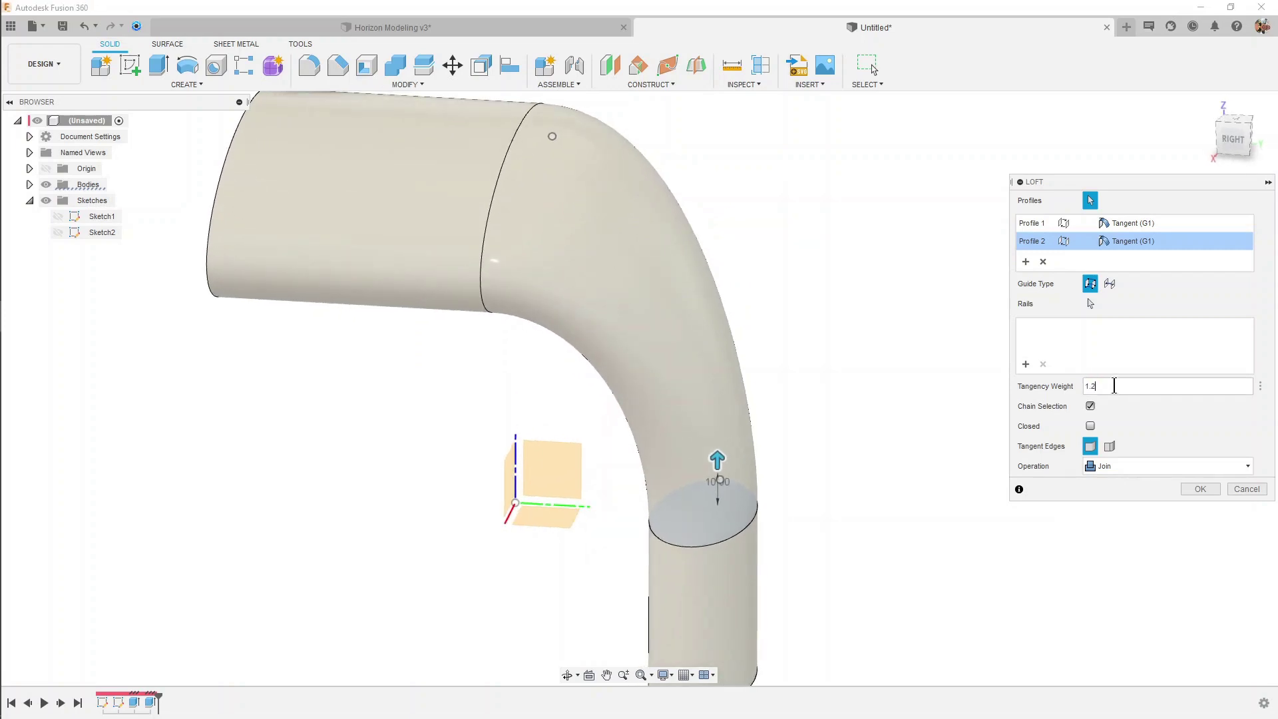
pyautogui.press('Return')
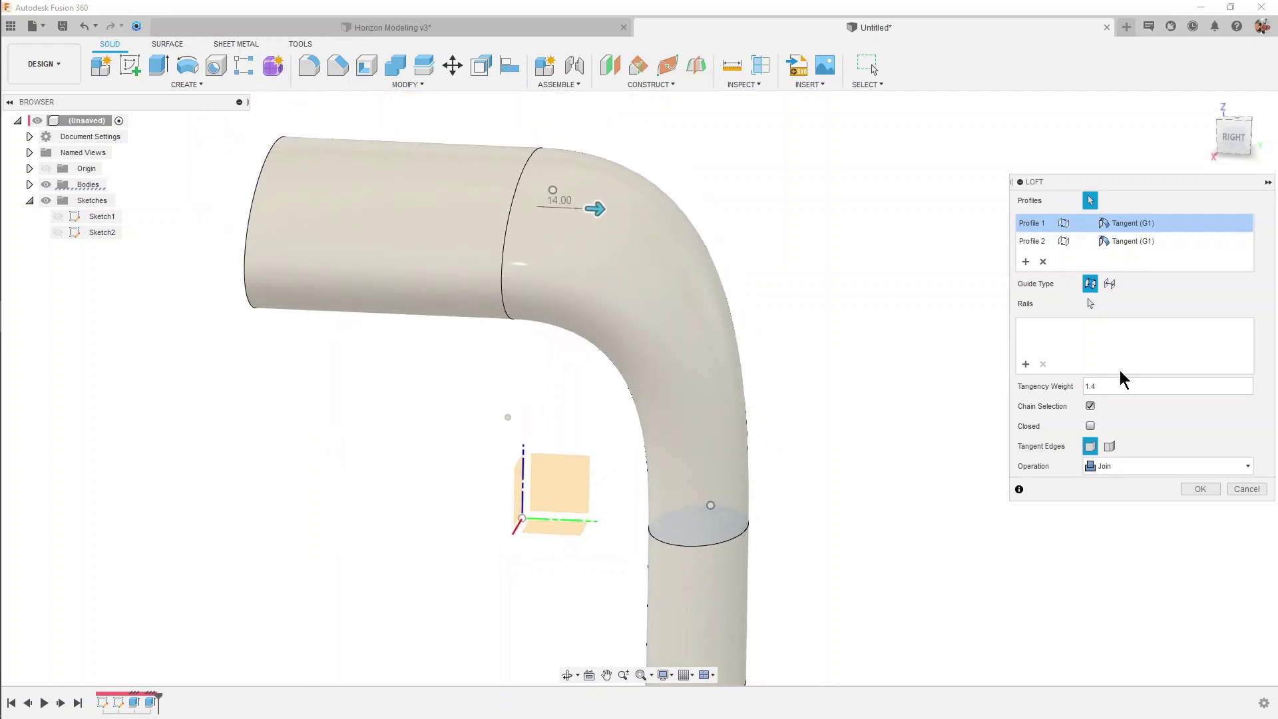
pyautogui.press('BackSpace')
pyautogui.write('2')
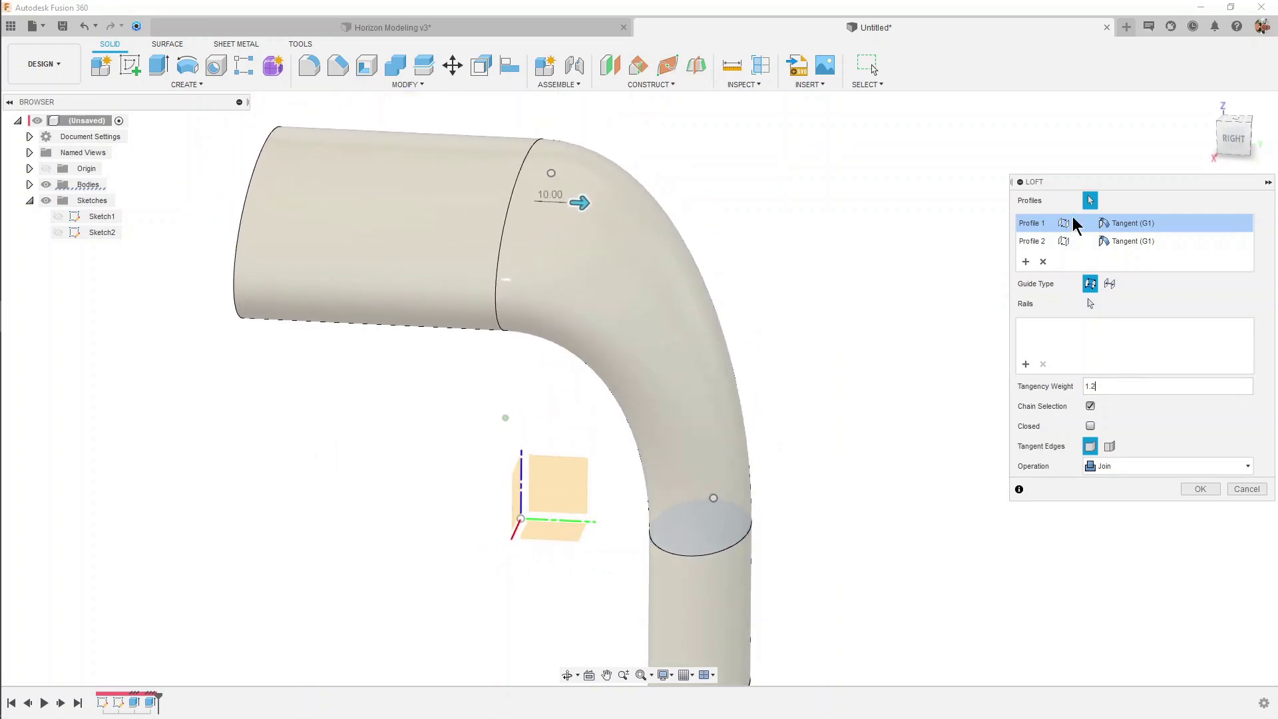
pyautogui.click(1031, 241)
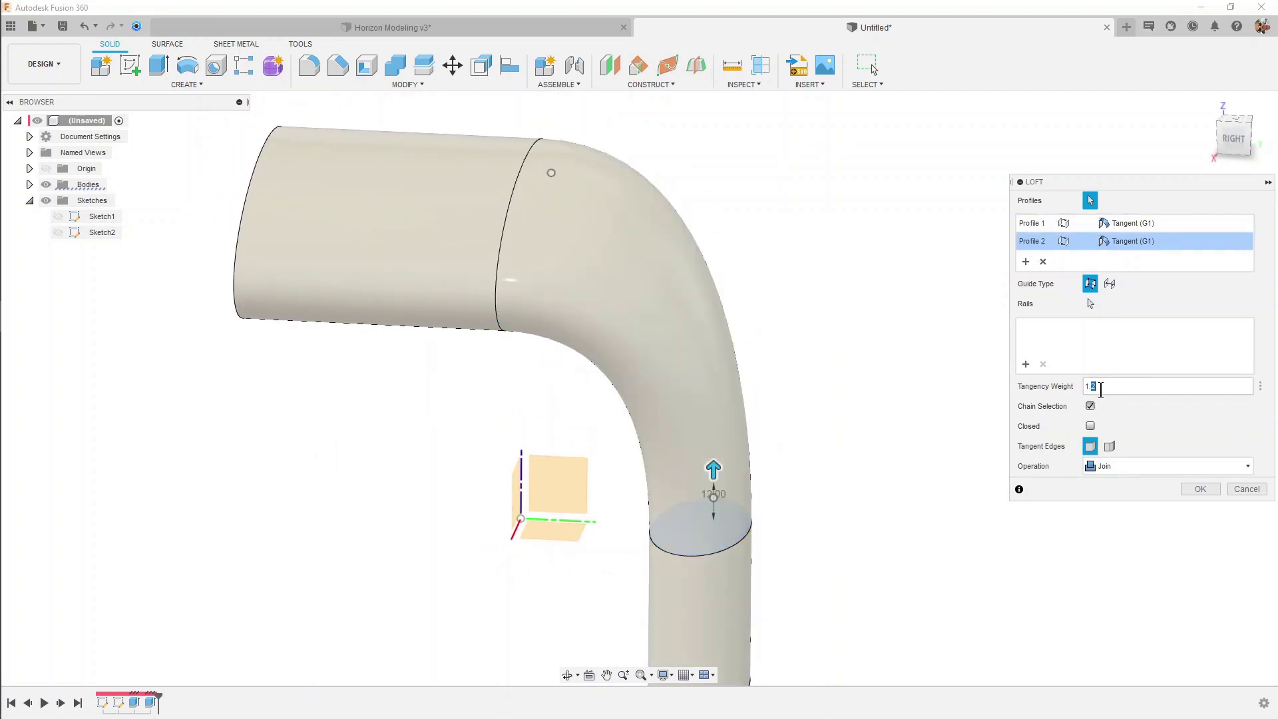
pyautogui.write('1.4')
pyautogui.press('Return')
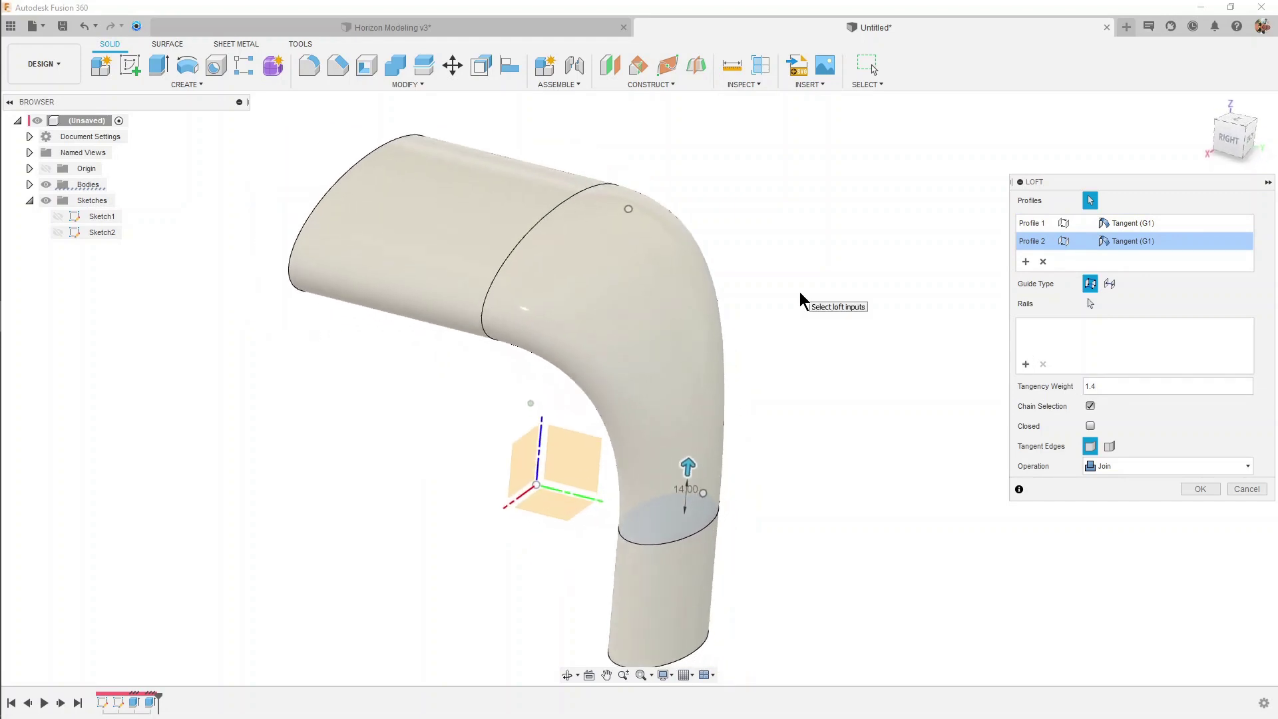
# Change the loft operation to New Body and commit it
pyautogui.click(1138, 468)
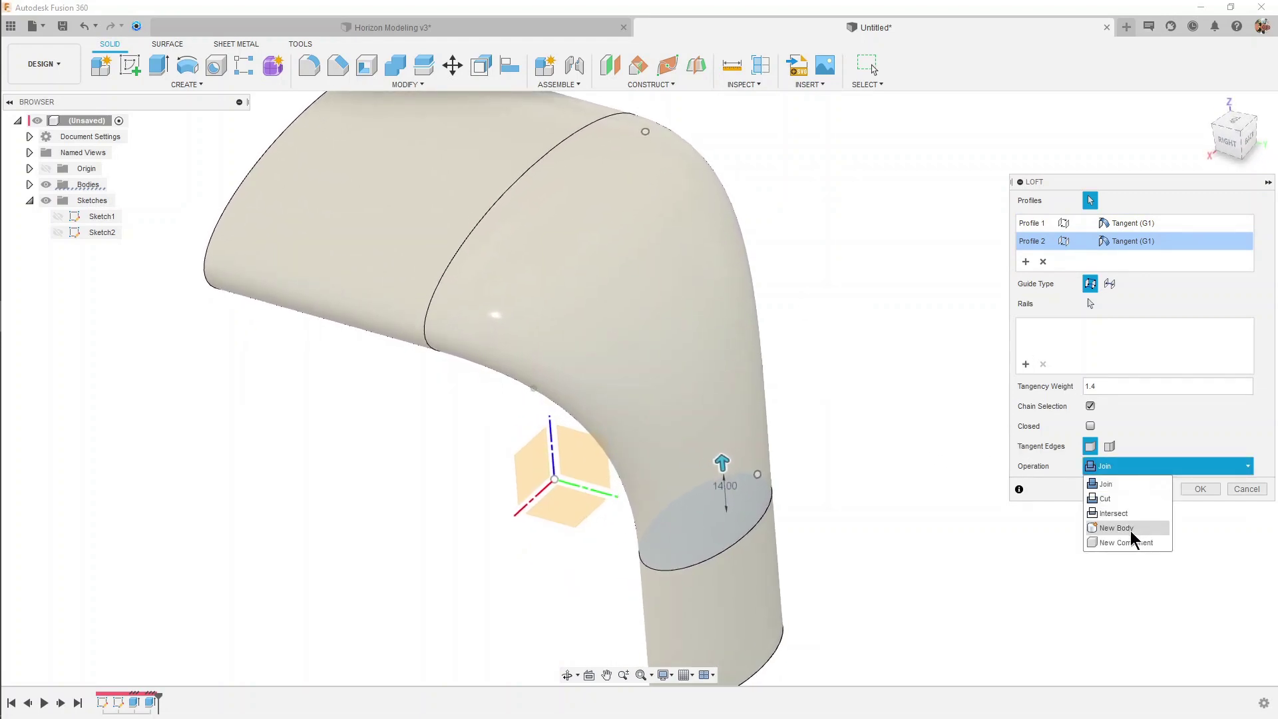
pyautogui.click(1129, 530)
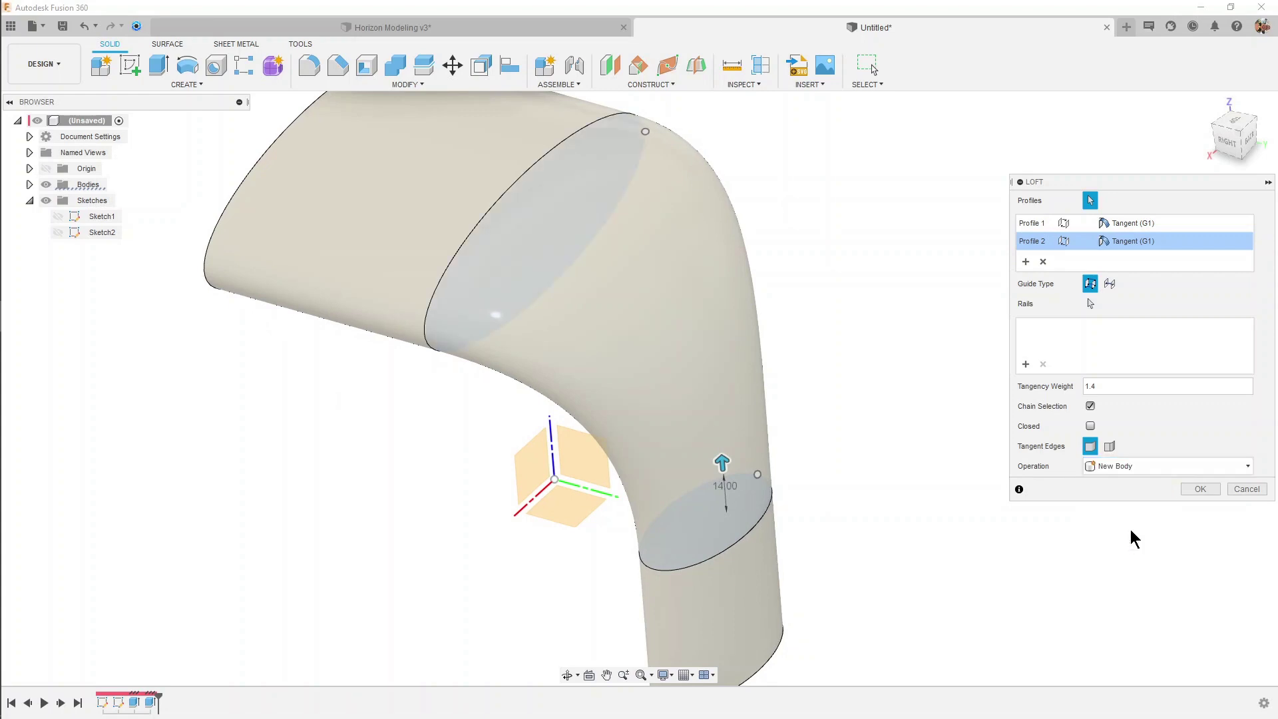
pyautogui.click(1200, 489)
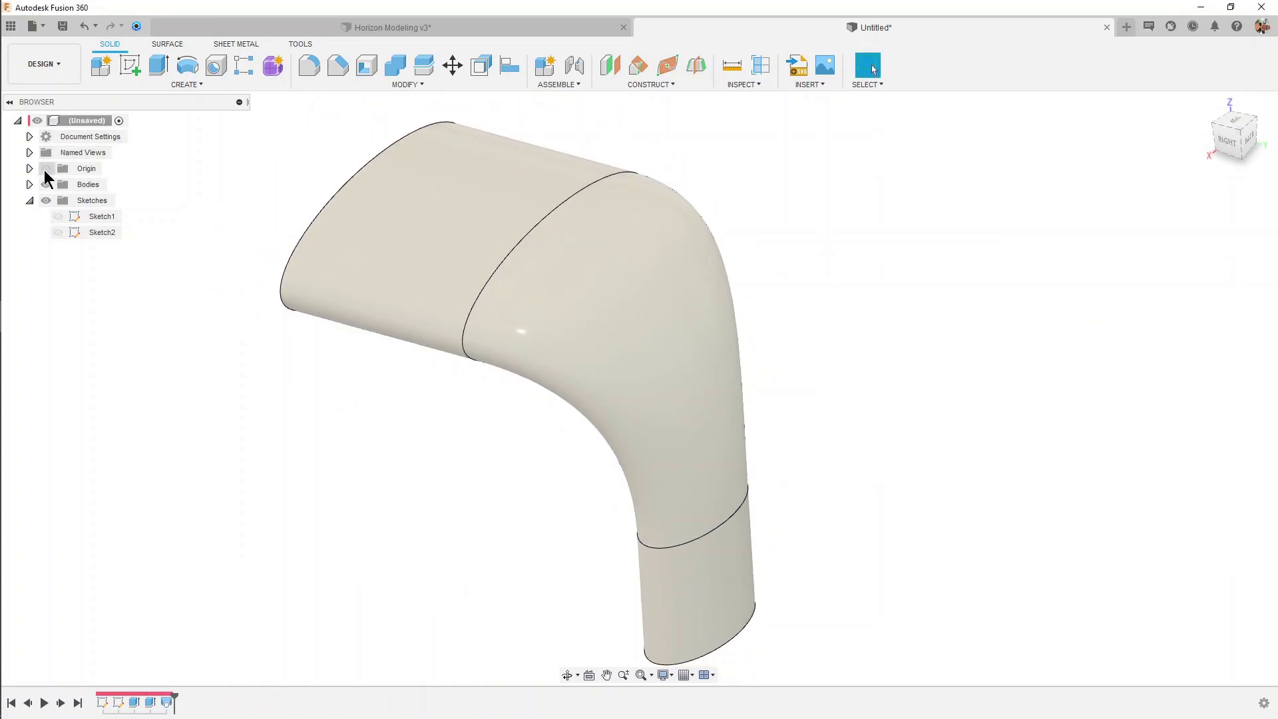
# Hide Body1 and Body2, leaving only the lofted Body3 visible
pyautogui.click(102, 197)
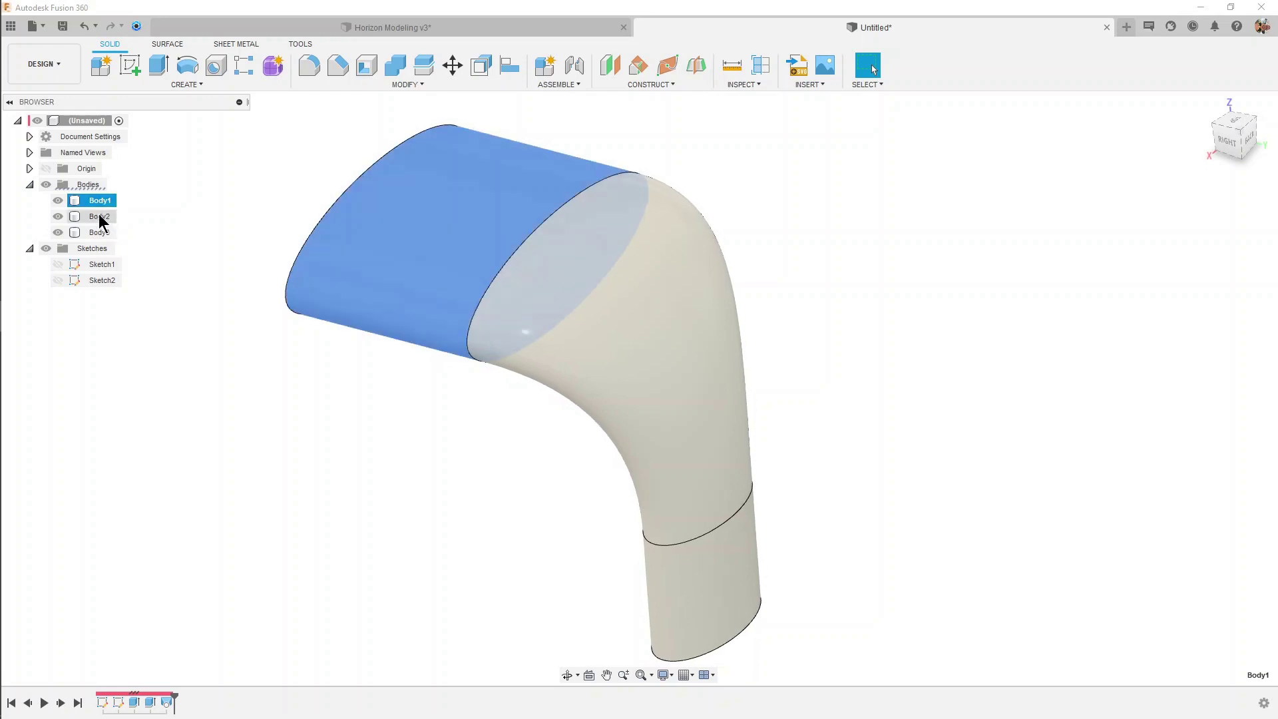
pyautogui.click(57, 200)
pyautogui.click(97, 216)
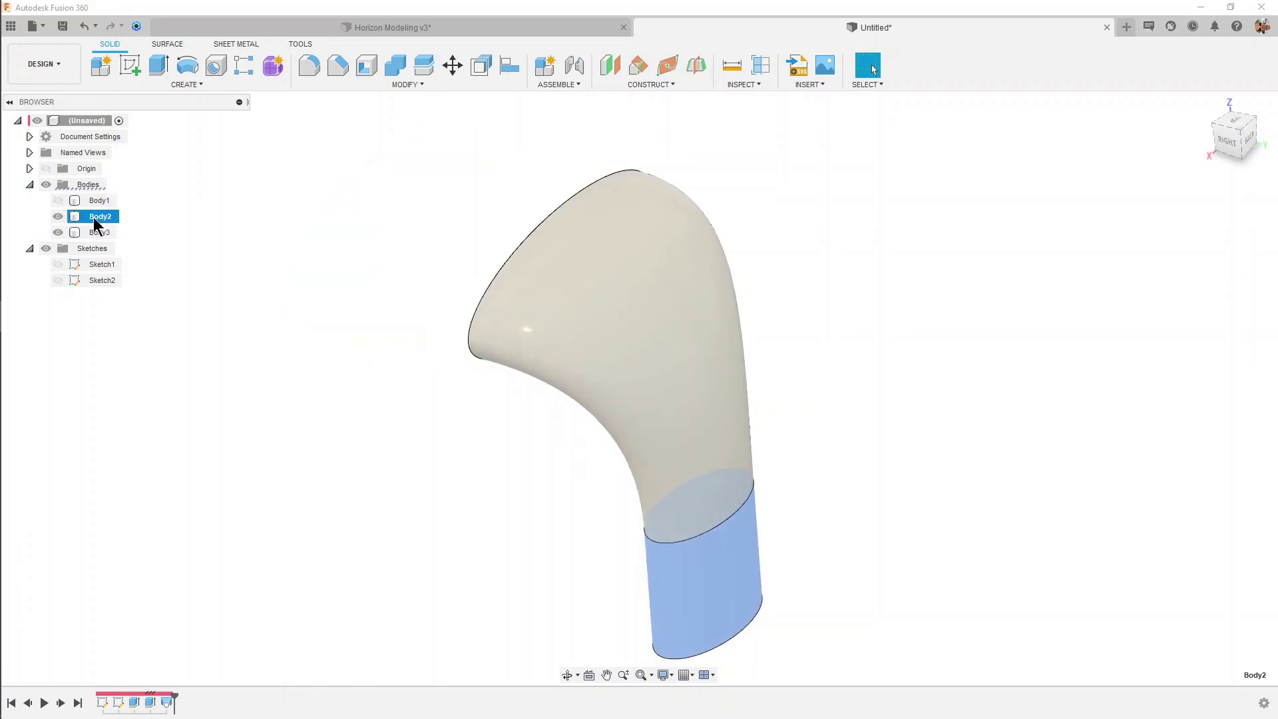
pyautogui.click(59, 214)
pyautogui.keyDown('shift'); pyautogui.moveTo(394, 174); pyautogui.dragTo(950, 311, button='middle'); pyautogui.keyUp('shift')
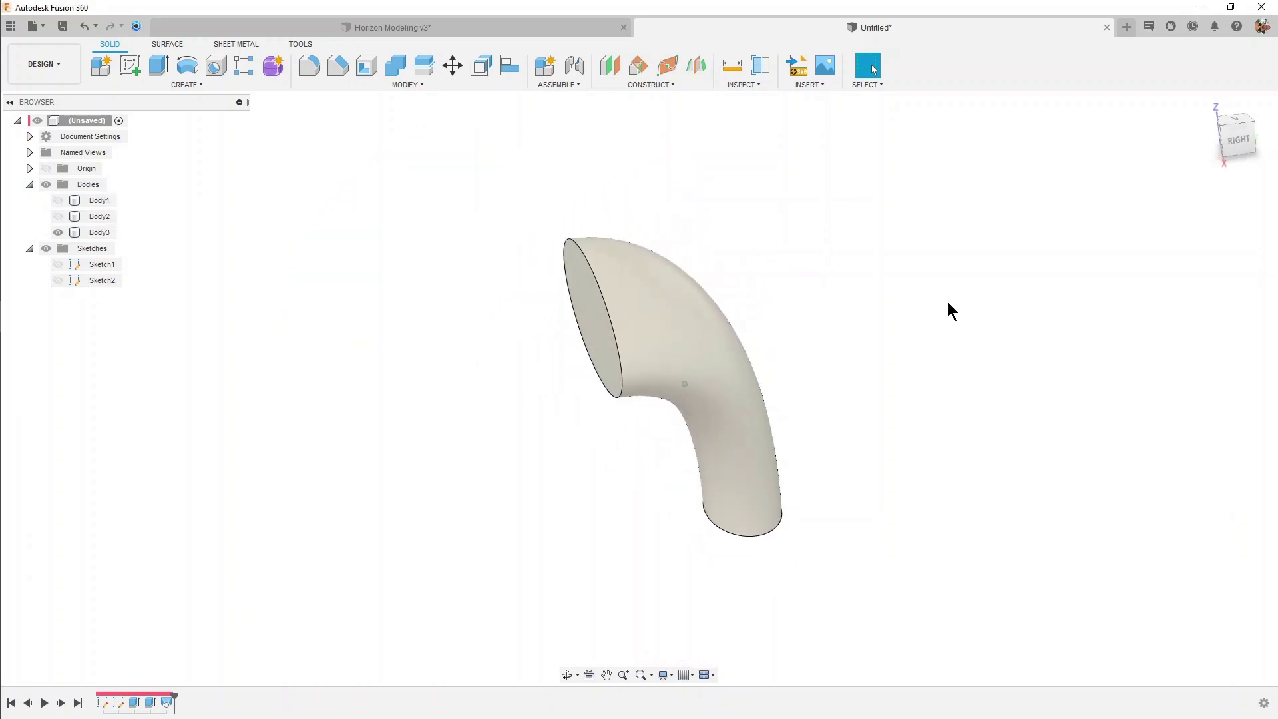
pyautogui.keyDown('shift'); pyautogui.moveTo(389, 278); pyautogui.dragTo(433, 190, button='middle'); pyautogui.keyUp('shift')
# Mirror Body3 across the vertical origin plane, joined into one arch
pyautogui.click(221, 86)
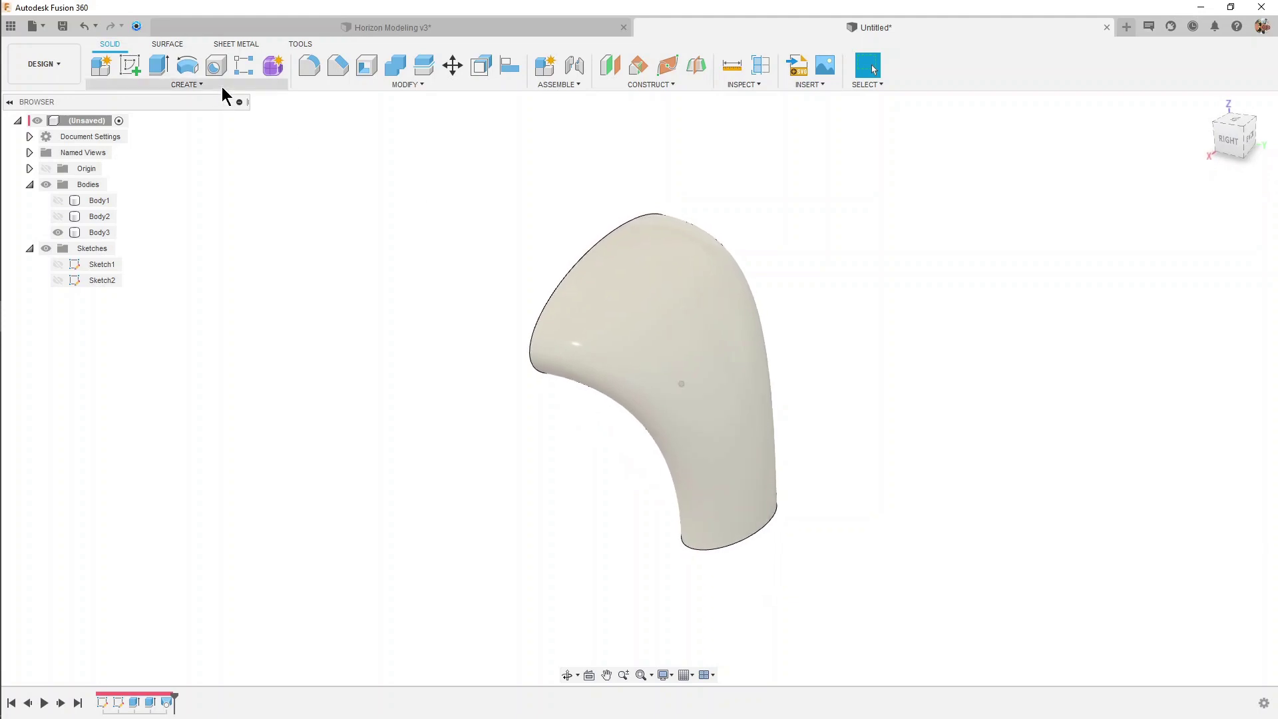
pyautogui.click(136, 393)
pyautogui.moveTo(151, 382)
pyautogui.keyDown('shift'); pyautogui.mouseDown(button='middle')
pyautogui.moveTo(314, 326)
pyautogui.moveTo(637, 334)
pyautogui.mouseUp(button='middle'); pyautogui.keyUp('shift')
pyautogui.click(637, 334)
pyautogui.click(1196, 240)
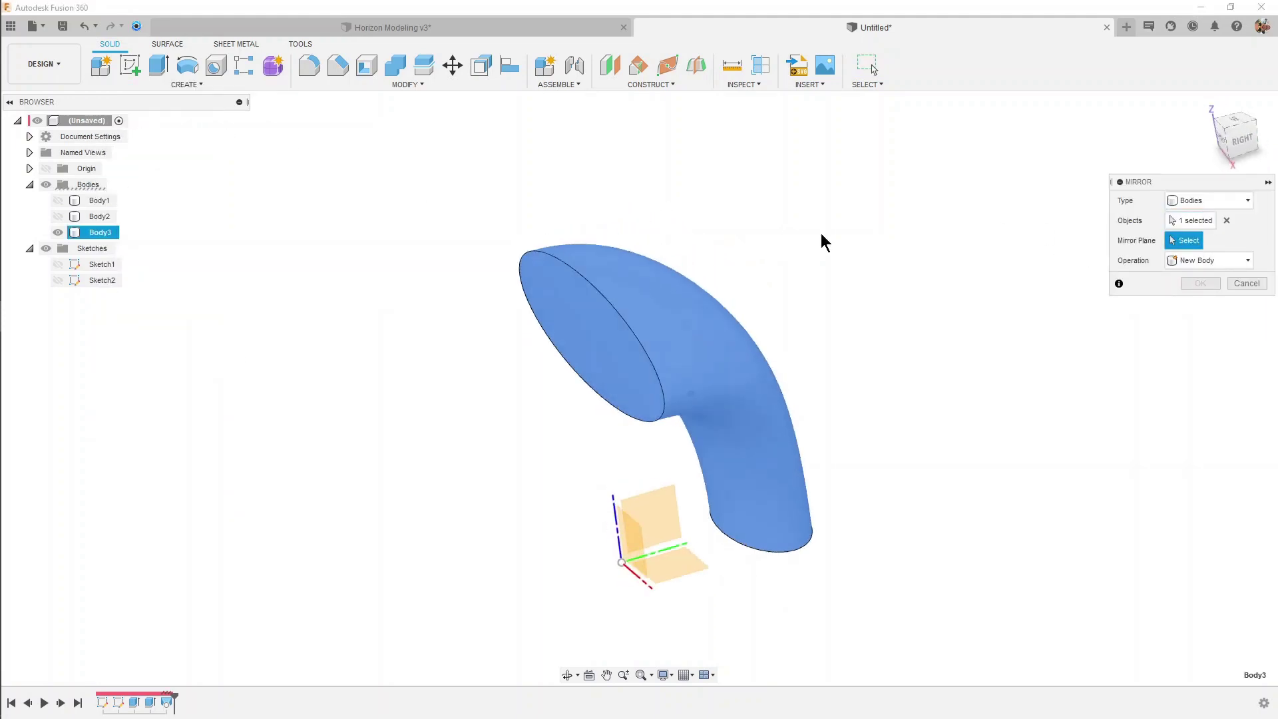
pyautogui.keyDown('shift'); pyautogui.moveTo(821, 242); pyautogui.dragTo(593, 365, button='middle'); pyautogui.keyUp('shift')
pyautogui.click(593, 366)
pyautogui.keyDown('shift'); pyautogui.moveTo(881, 264); pyautogui.dragTo(991, 395, button='middle'); pyautogui.keyUp('shift')
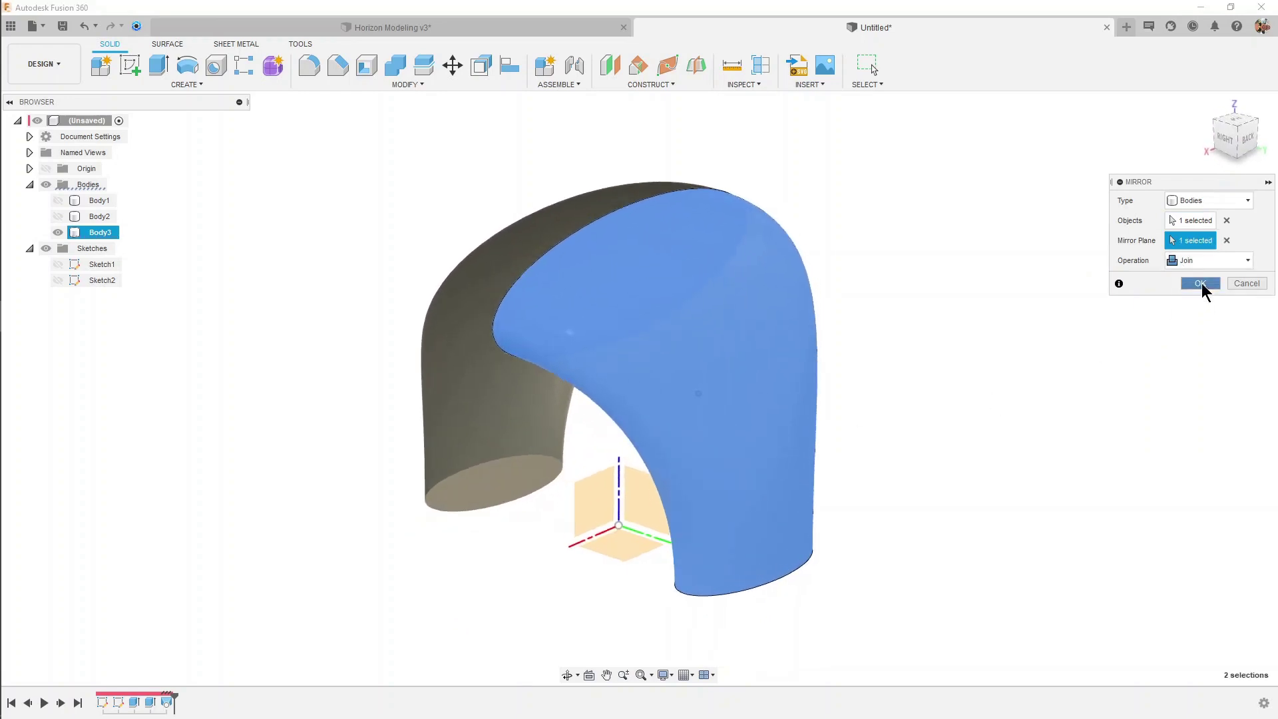
pyautogui.click(1200, 282)
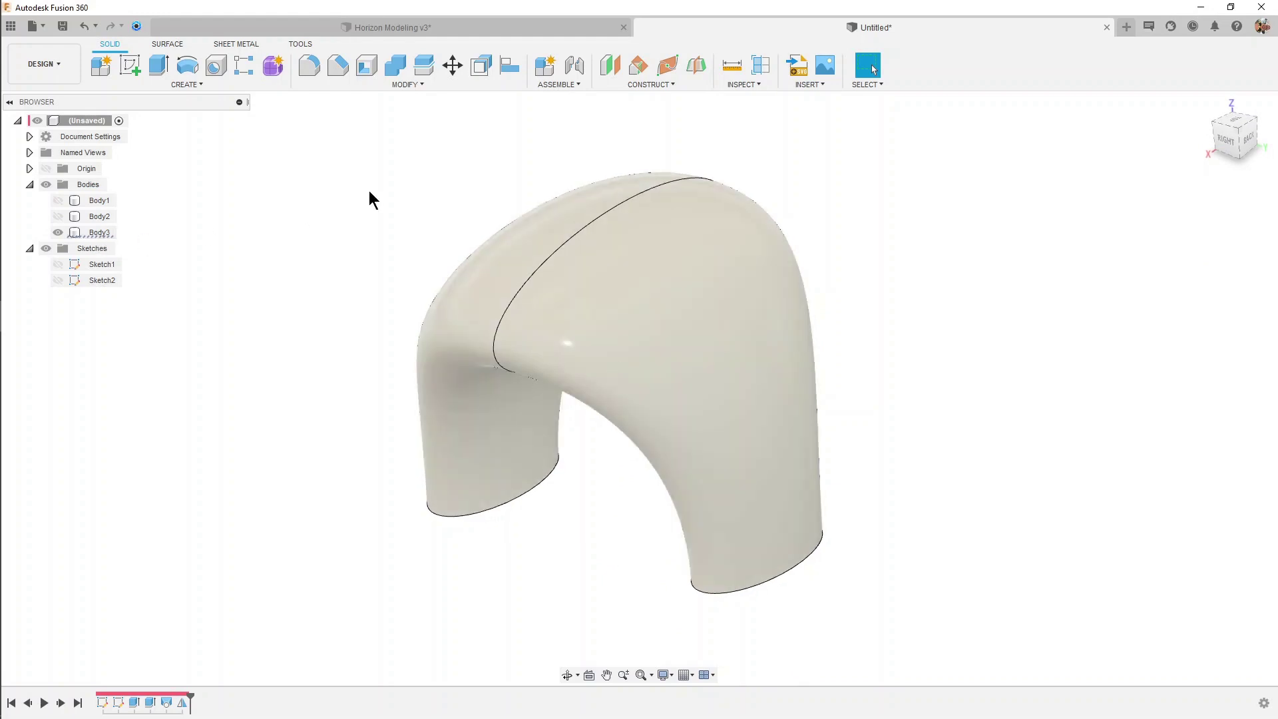
pyautogui.moveTo(368, 199)
pyautogui.keyDown('shift'); pyautogui.mouseDown(button='middle')
pyautogui.moveTo(750, 306)
pyautogui.moveTo(517, 288)
pyautogui.moveTo(861, 259)
pyautogui.moveTo(753, 214)
pyautogui.mouseUp(button='middle'); pyautogui.keyUp('shift')
# Mirror the arch across the horizontal origin plane, joined, closing it into a ring
pyautogui.keyDown('shift'); pyautogui.moveTo(405, 281); pyautogui.dragTo(349, 133, button='middle'); pyautogui.keyUp('shift')
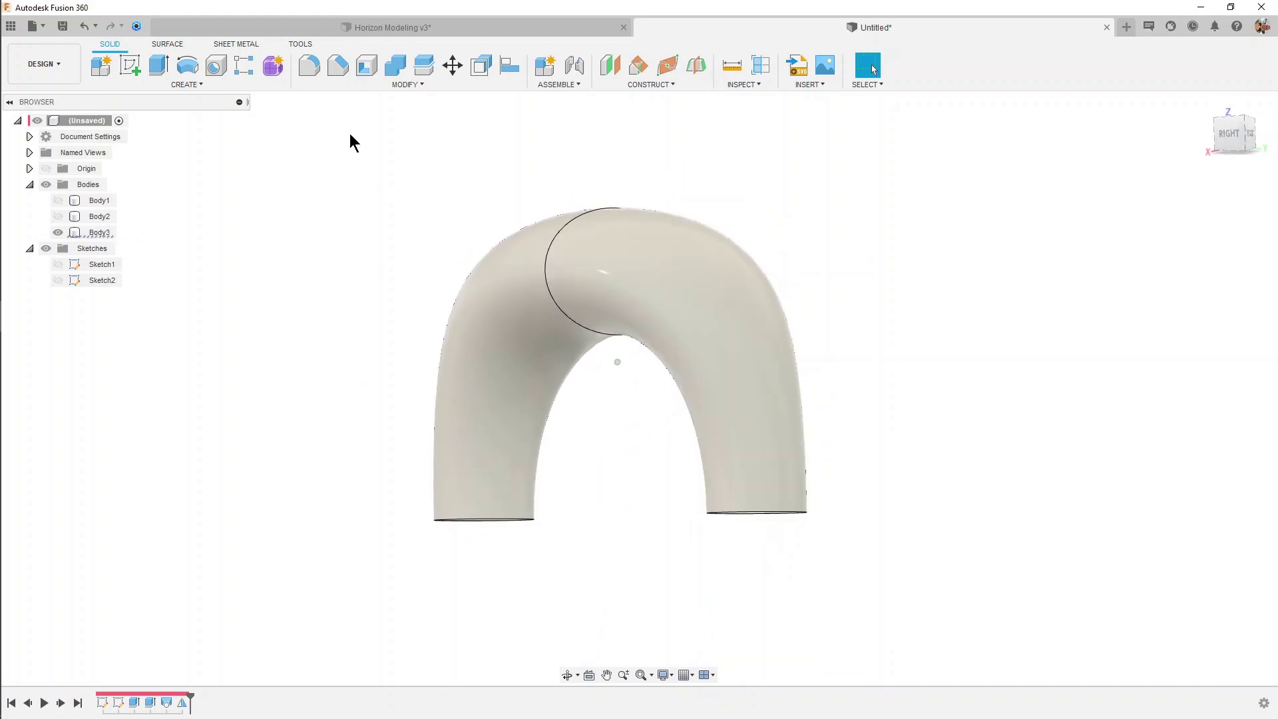
pyautogui.click(274, 86)
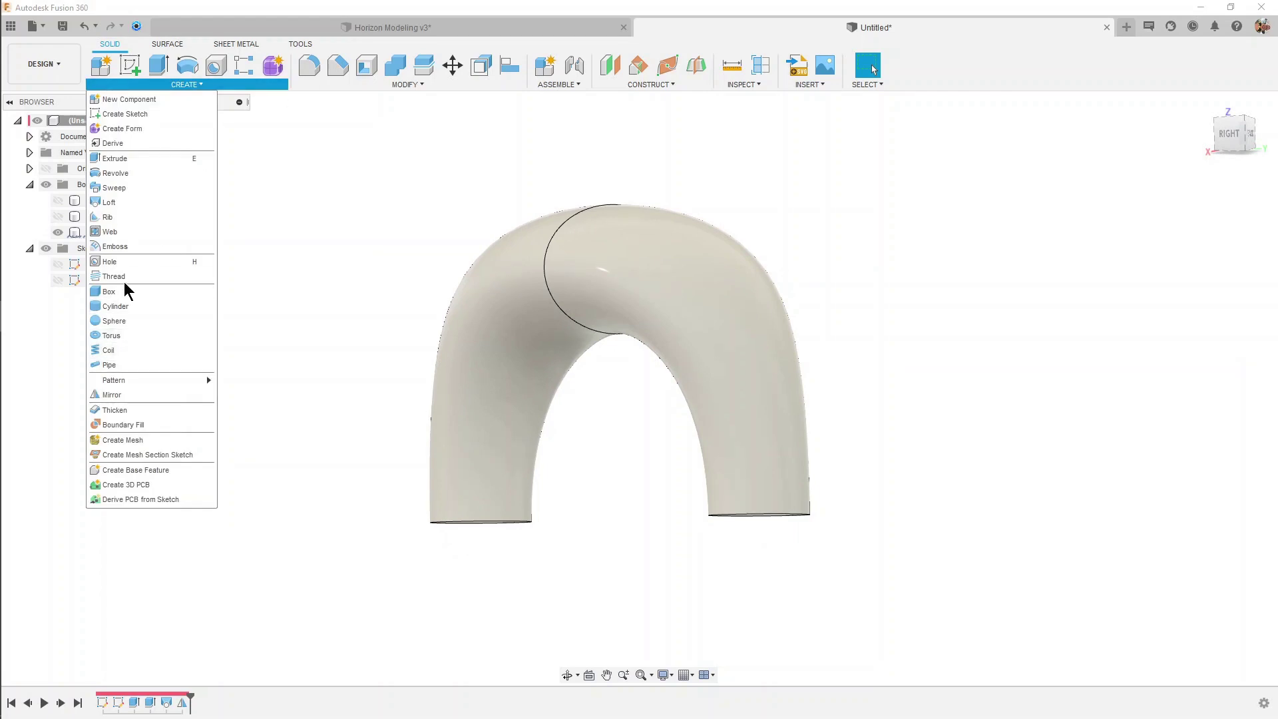
pyautogui.click(136, 396)
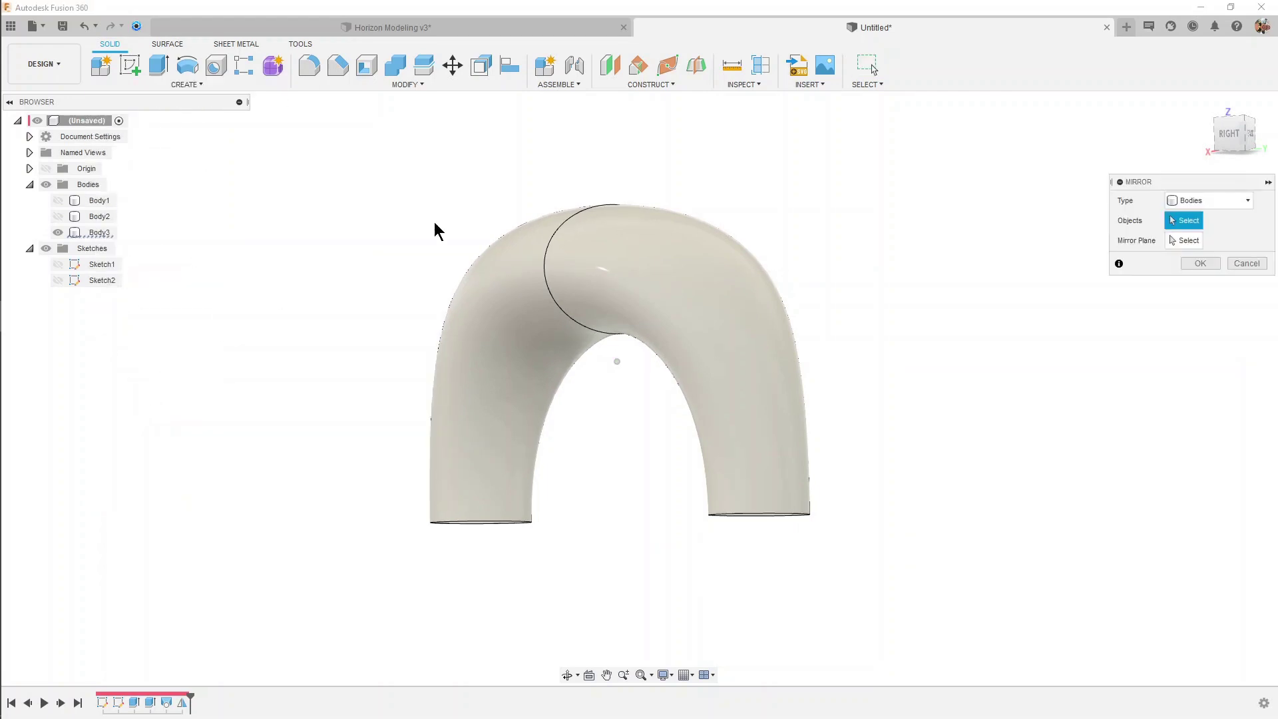
pyautogui.click(705, 257)
pyautogui.keyDown('shift'); pyautogui.moveTo(705, 256); pyautogui.dragTo(753, 262, button='middle'); pyautogui.keyUp('shift')
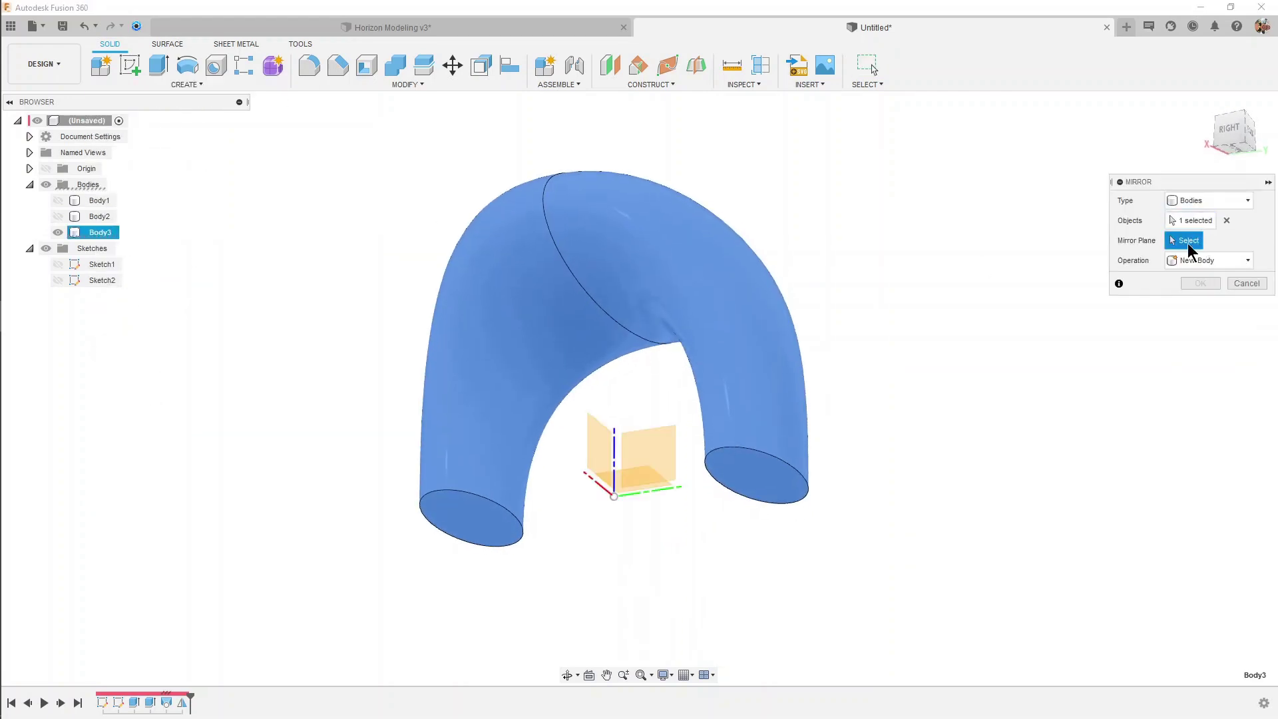
pyautogui.click(766, 477)
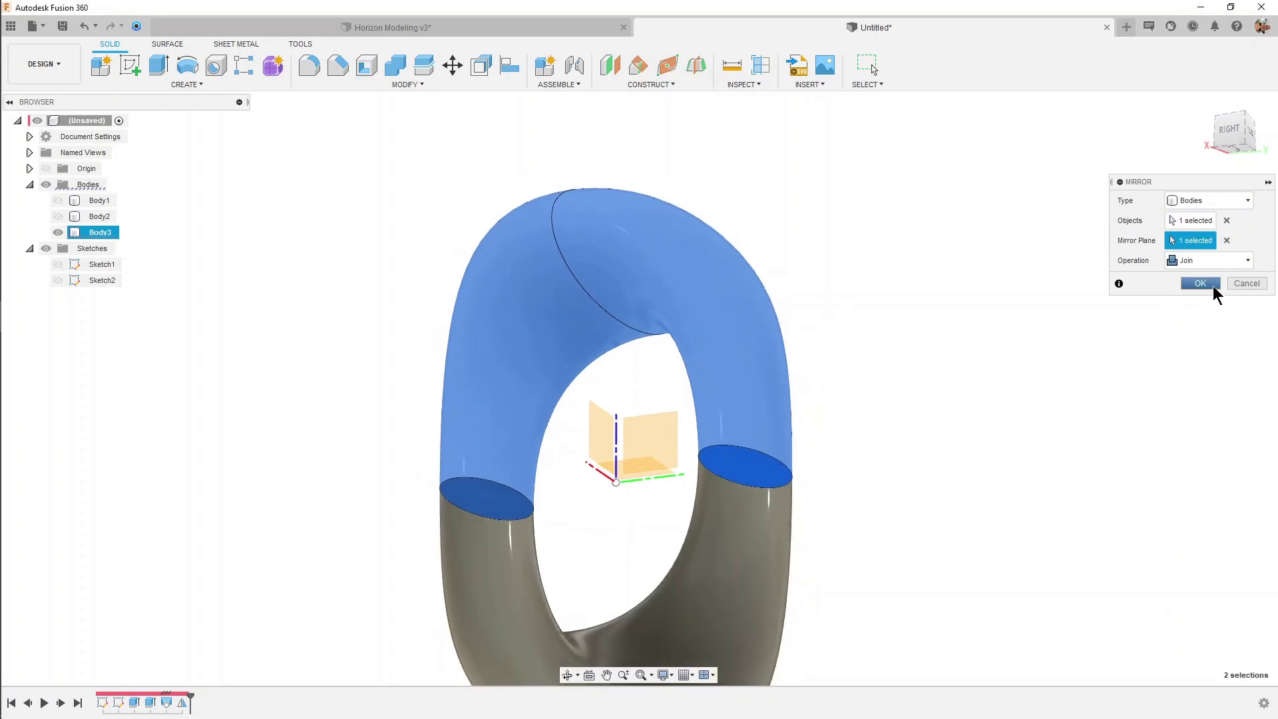
pyautogui.click(1202, 284)
pyautogui.moveTo(817, 182)
pyautogui.keyDown('shift'); pyautogui.mouseDown(button='middle')
pyautogui.moveTo(833, 186)
pyautogui.moveTo(779, 159)
pyautogui.mouseUp(button='middle'); pyautogui.keyUp('shift')
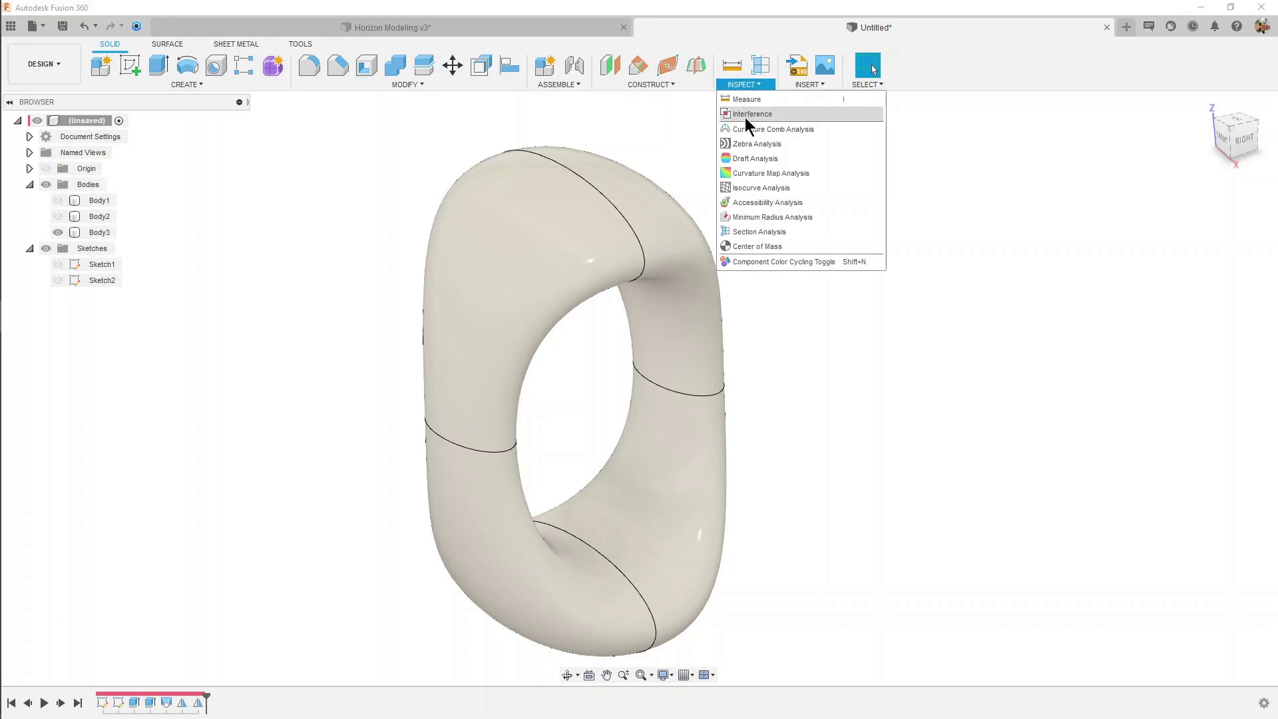
# Apply a zebra analysis to the ring and examine the stripes across the seams
pyautogui.click(757, 144)
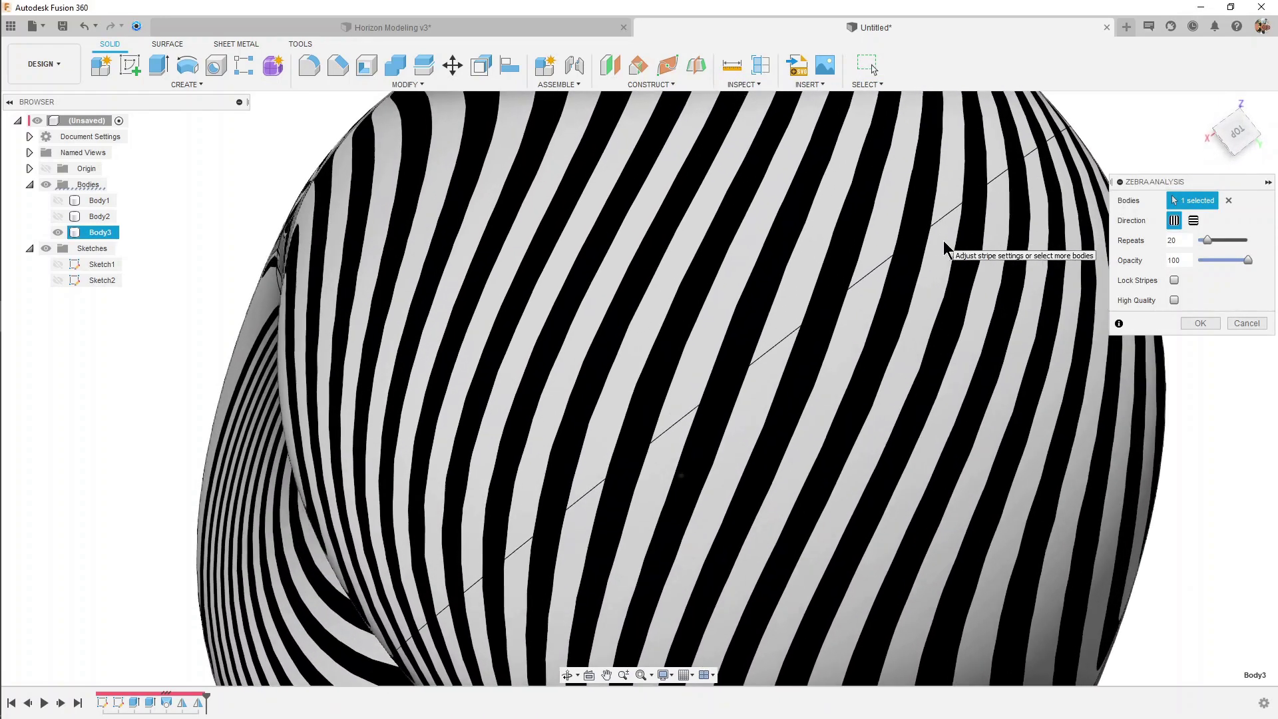
pyautogui.moveTo(943, 241)
pyautogui.keyDown('shift'); pyautogui.mouseDown(button='middle')
pyautogui.moveTo(821, 377)
pyautogui.moveTo(786, 375)
pyautogui.moveTo(701, 213)
pyautogui.mouseUp(button='middle'); pyautogui.keyUp('shift')
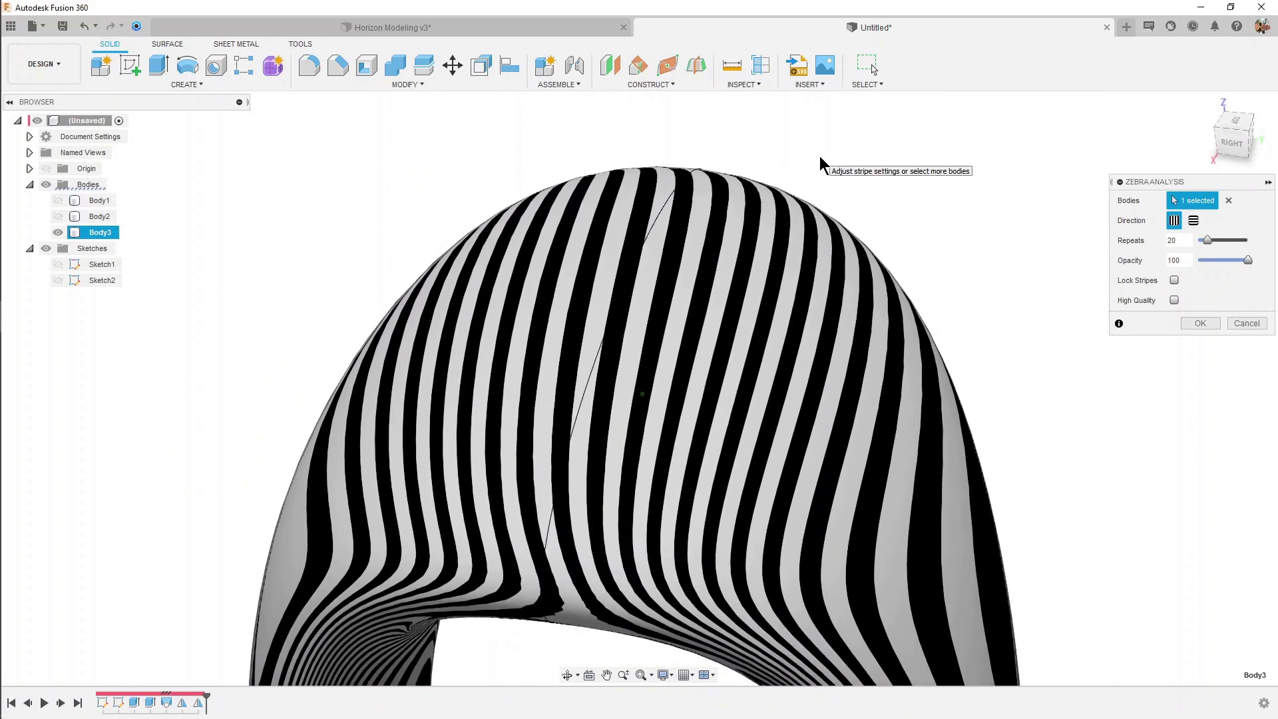
pyautogui.moveTo(819, 158)
pyautogui.keyDown('shift'); pyautogui.mouseDown(button='middle')
pyautogui.moveTo(762, 365)
pyautogui.moveTo(428, 346)
pyautogui.mouseUp(button='middle'); pyautogui.keyUp('shift')
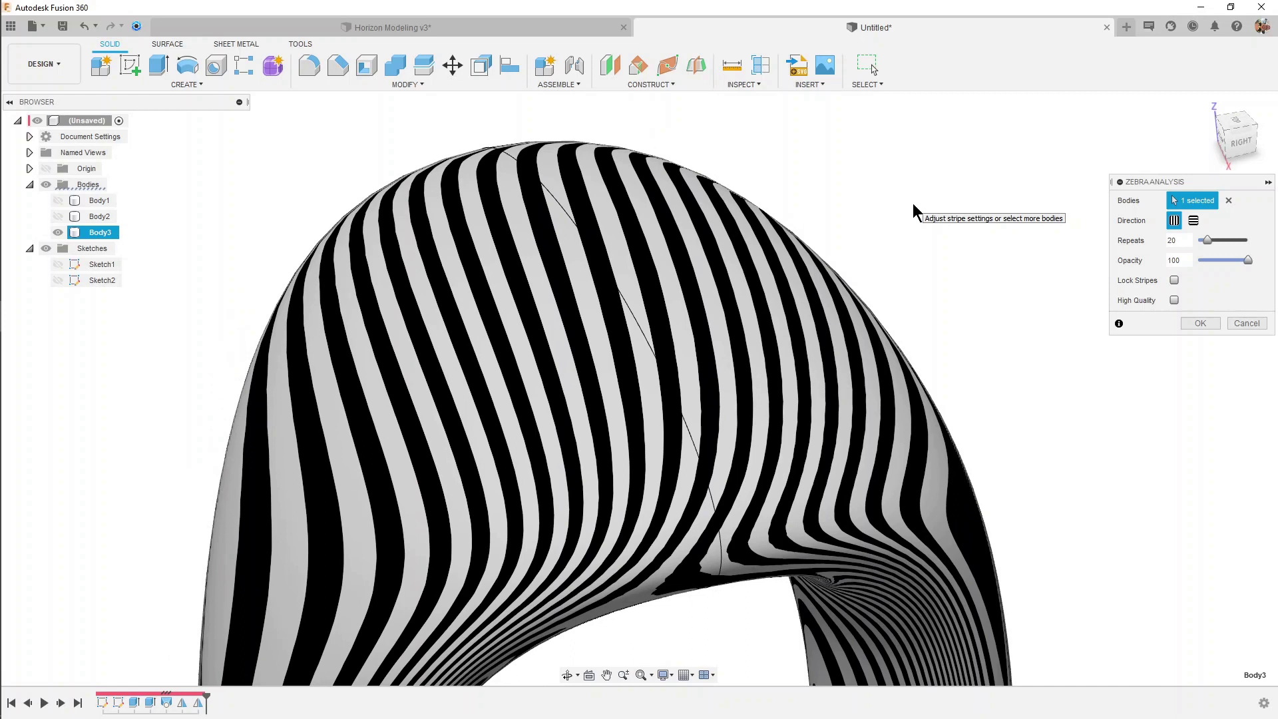
# Close the zebra analysis and split the ring's two top faces with the origin plane
pyautogui.click(1247, 323)
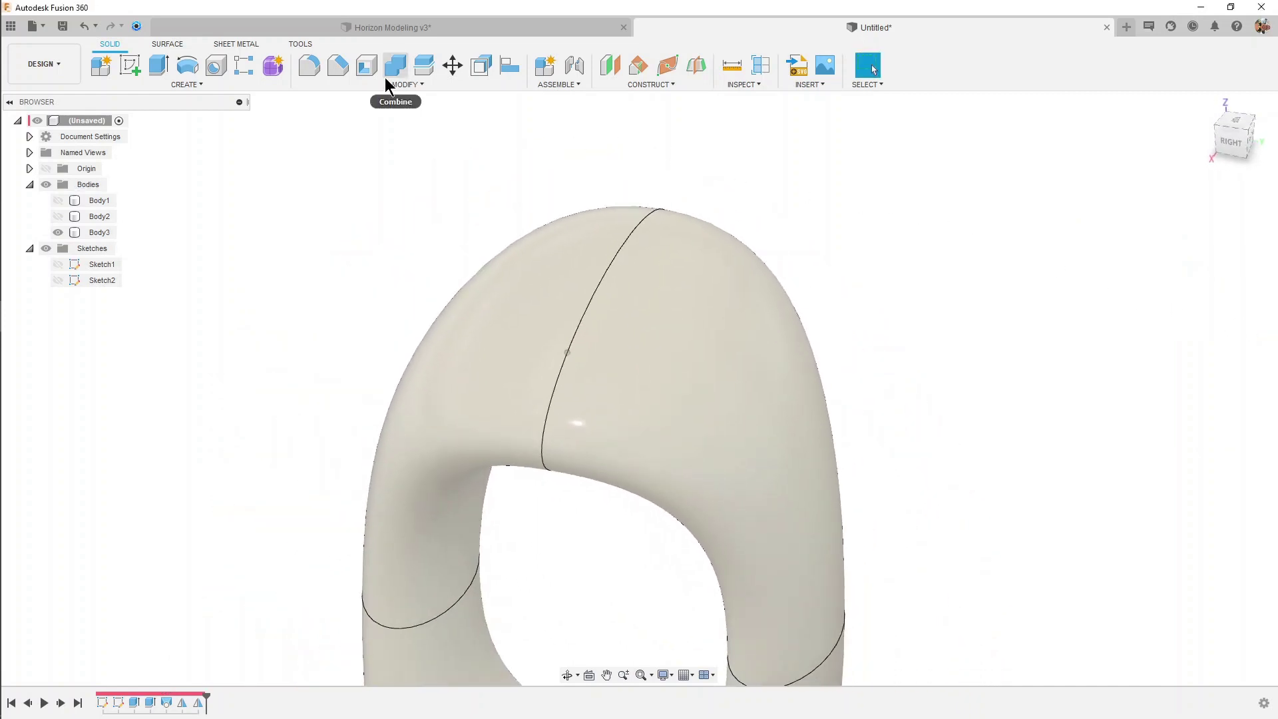
pyautogui.click(386, 86)
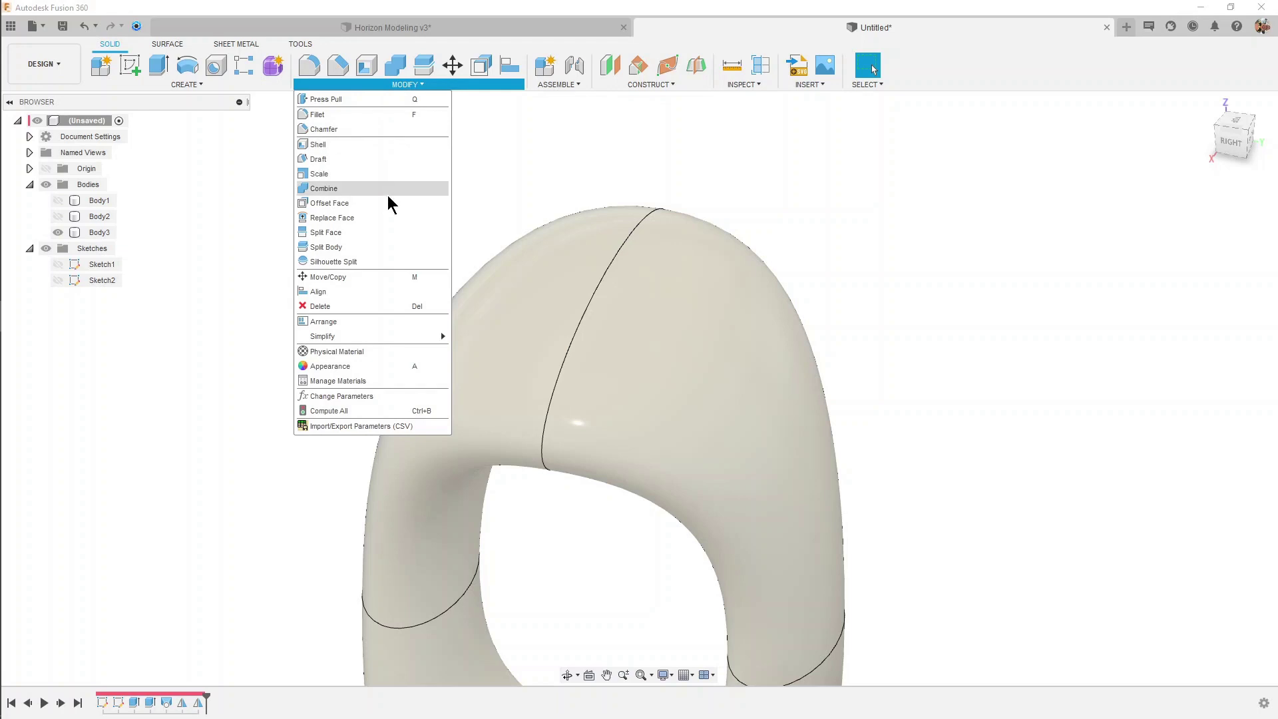
pyautogui.click(364, 231)
pyautogui.click(738, 321)
pyautogui.click(548, 279)
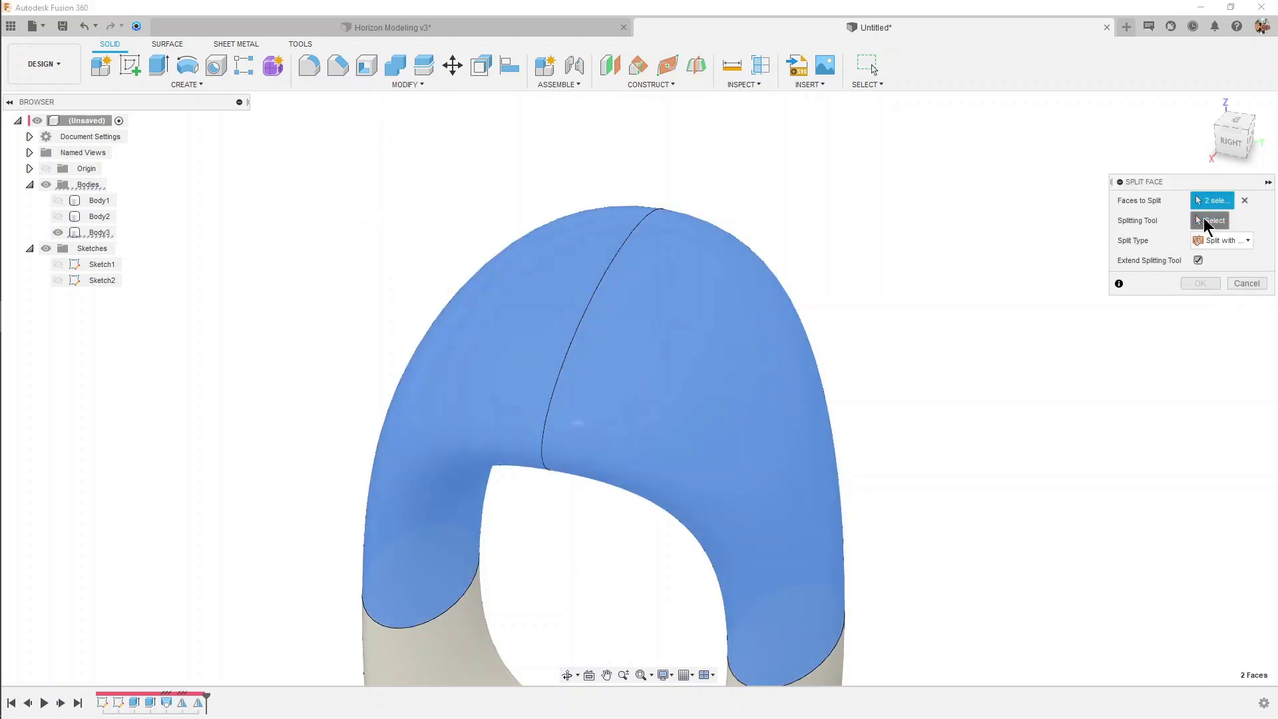
pyautogui.click(1205, 222)
pyautogui.click(632, 545)
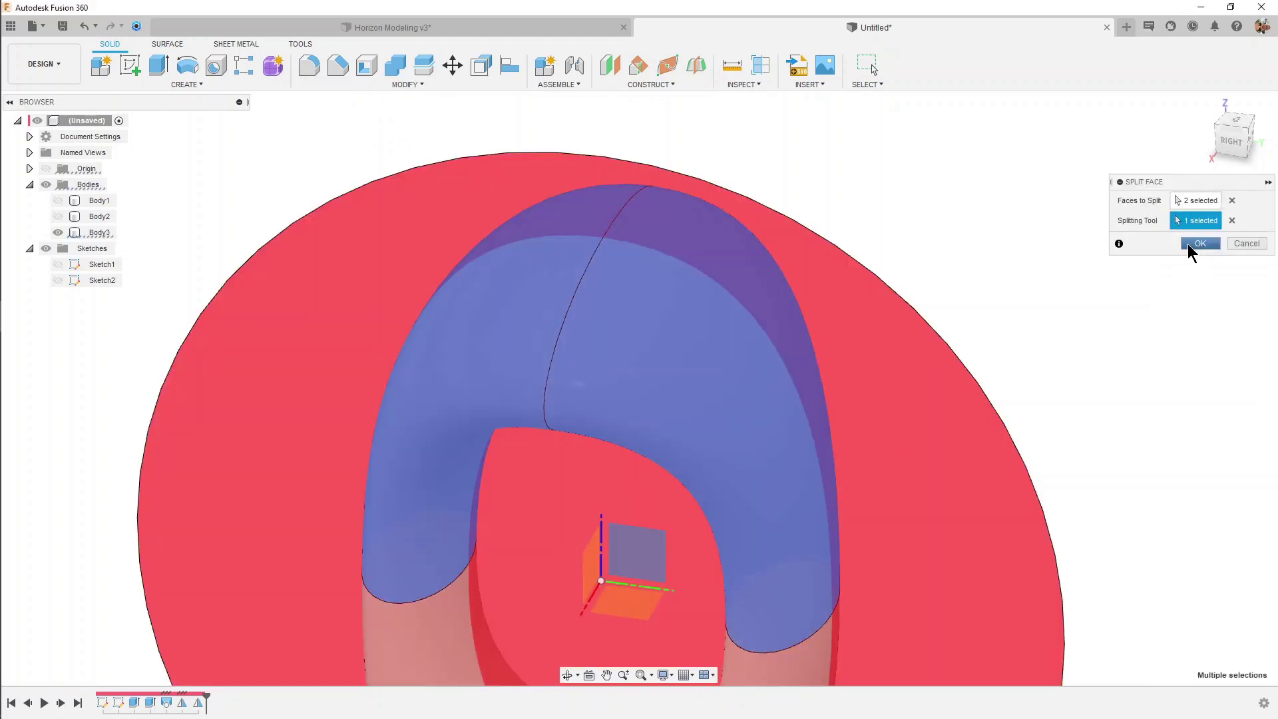
pyautogui.click(1187, 244)
# Add Curvature2 combs at density 50 along the ring's two top edges, then orbit to view them
pyautogui.click(732, 86)
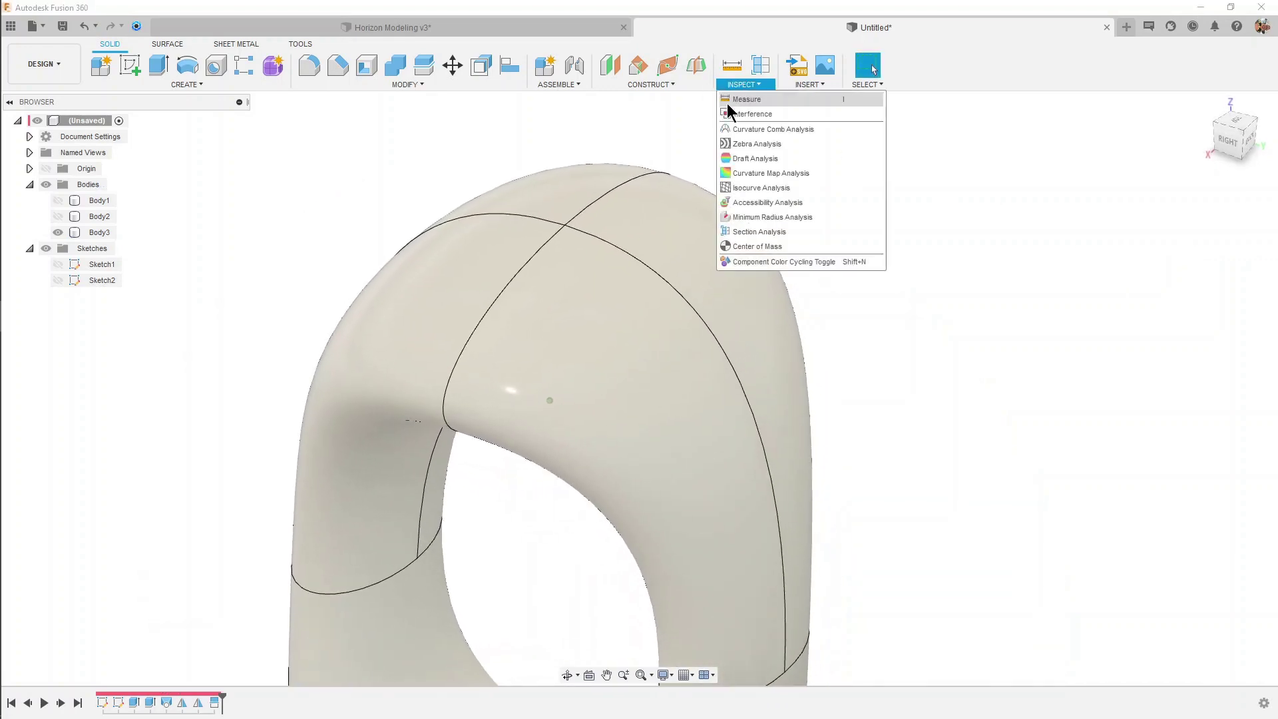
pyautogui.click(759, 129)
pyautogui.click(651, 269)
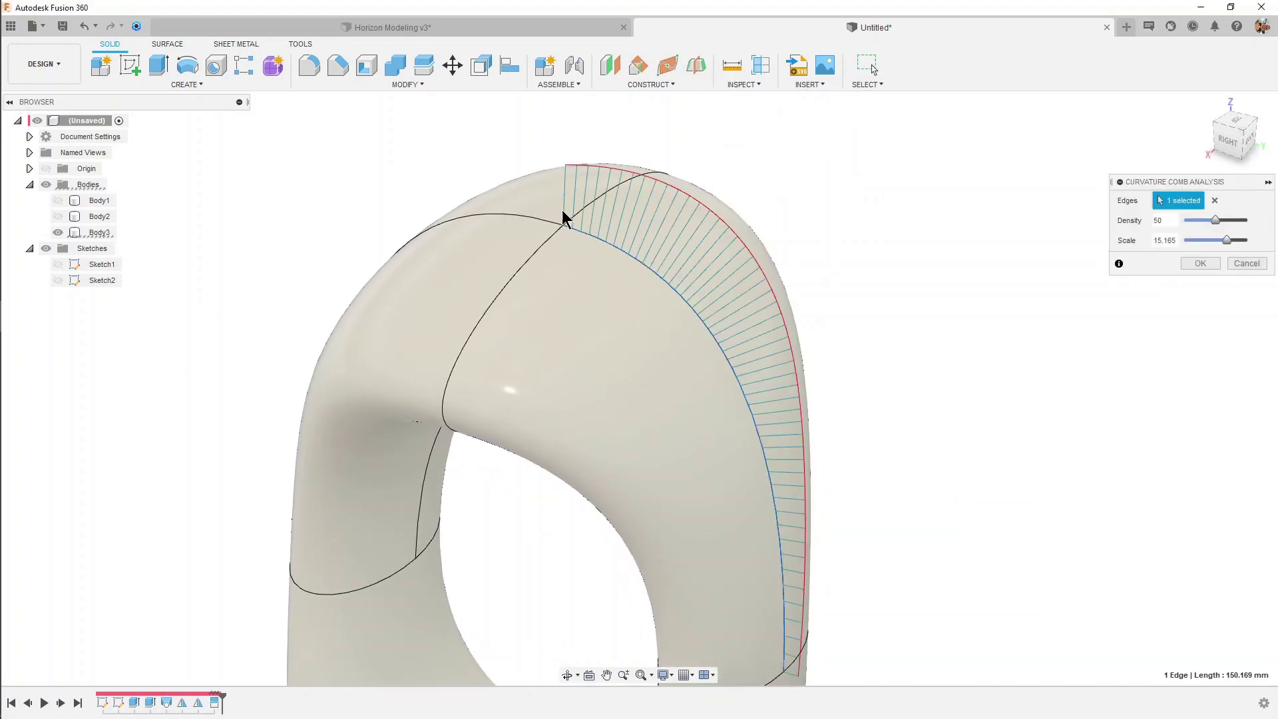
pyautogui.click(496, 214)
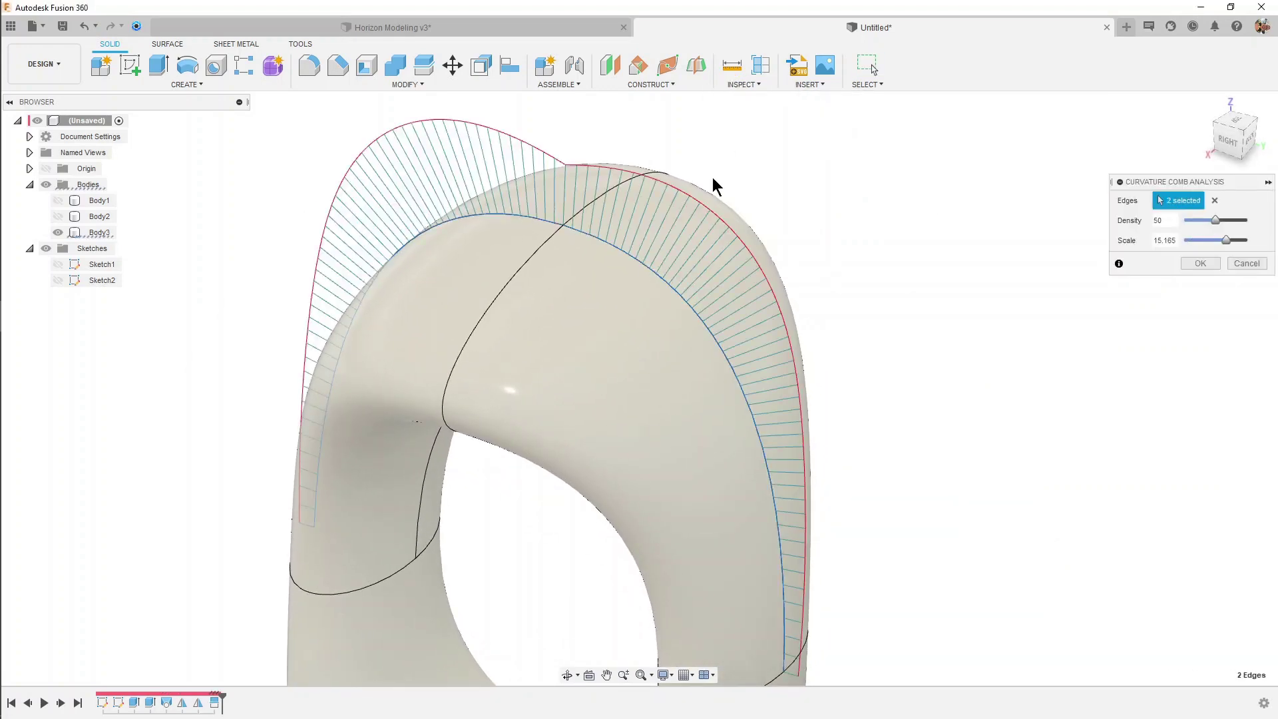
pyautogui.click(1201, 264)
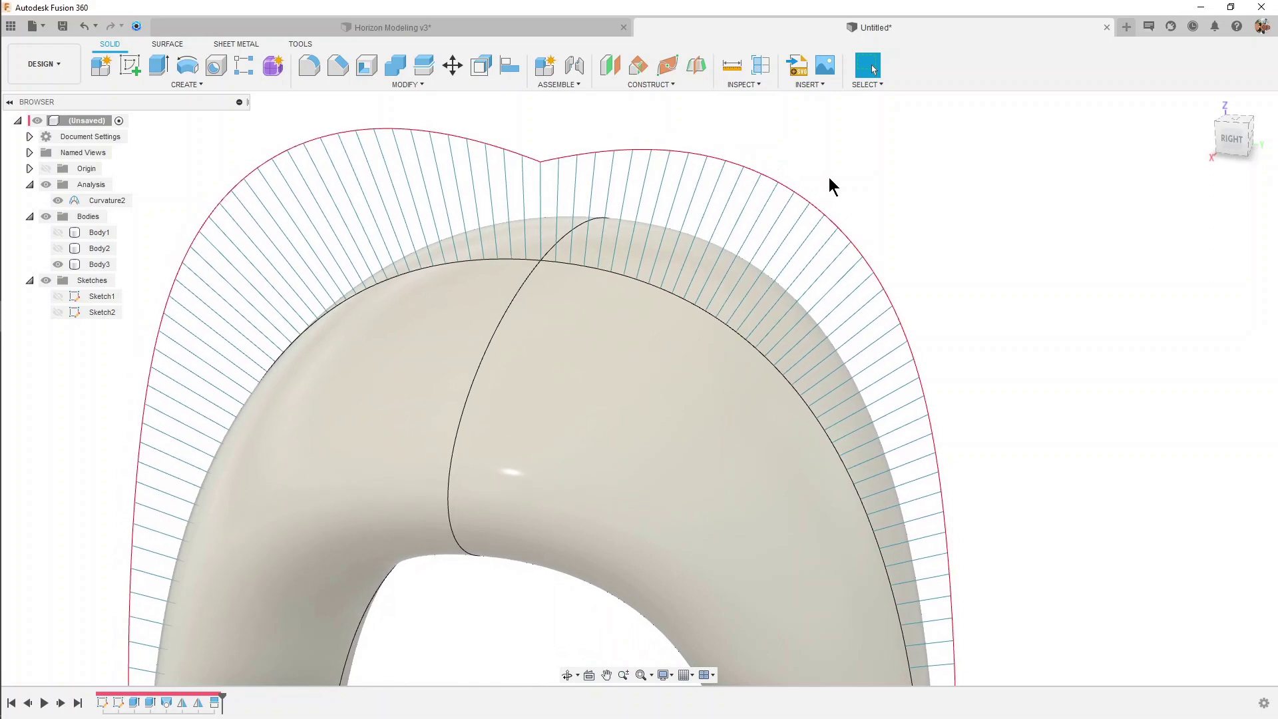
pyautogui.keyDown('shift'); pyautogui.moveTo(829, 177); pyautogui.dragTo(692, 306, button='middle'); pyautogui.keyUp('shift')
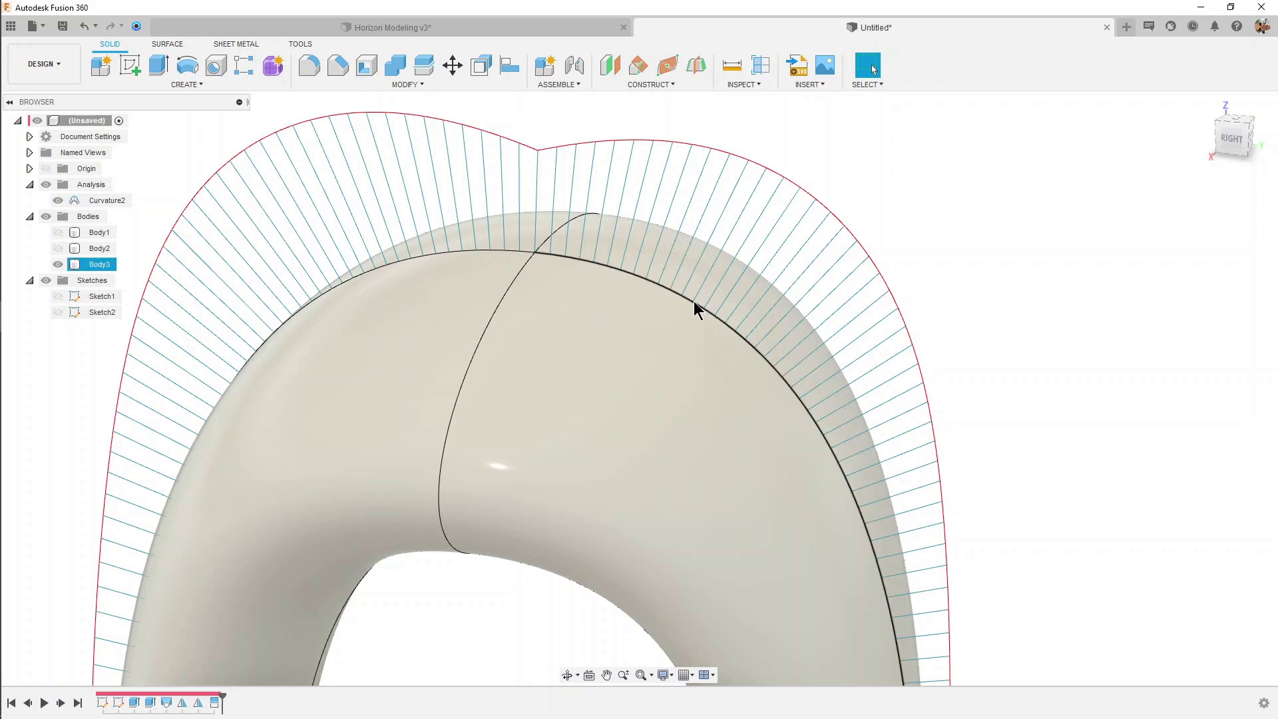
pyautogui.scroll(2, 693, 307)
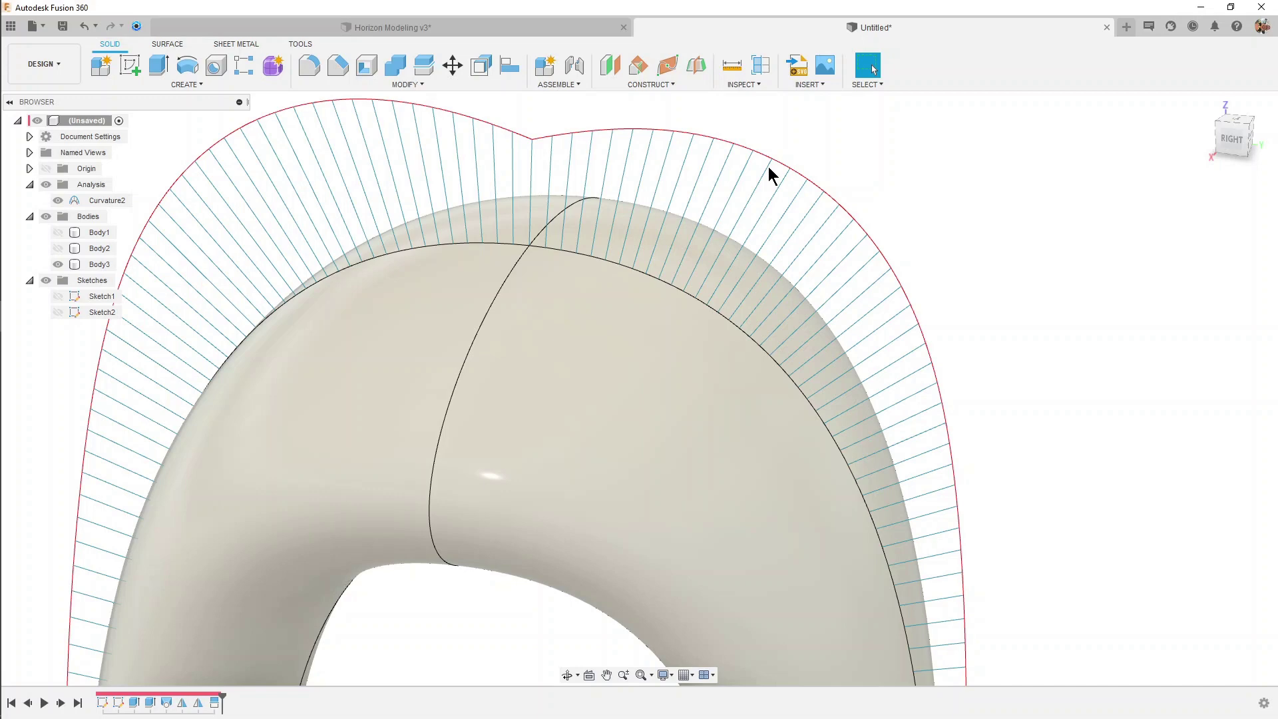
pyautogui.scroll(-2, 768, 166)
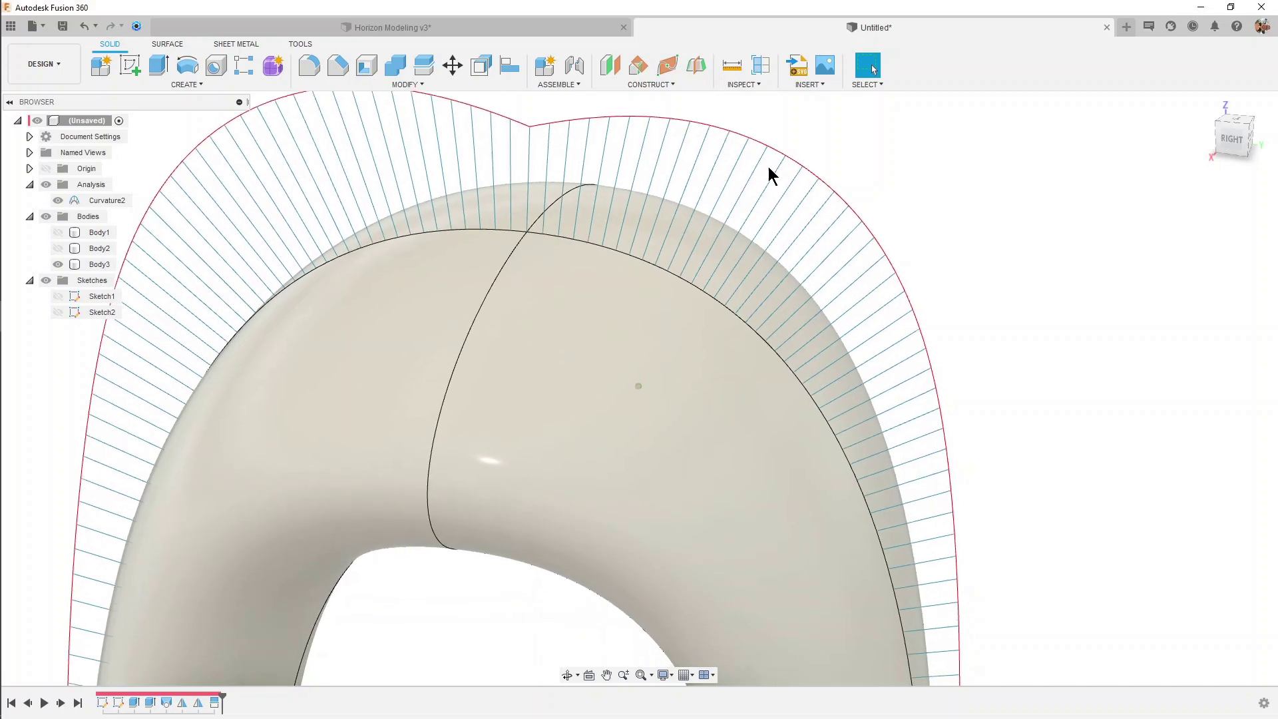
pyautogui.scroll(-2, 781, 170)
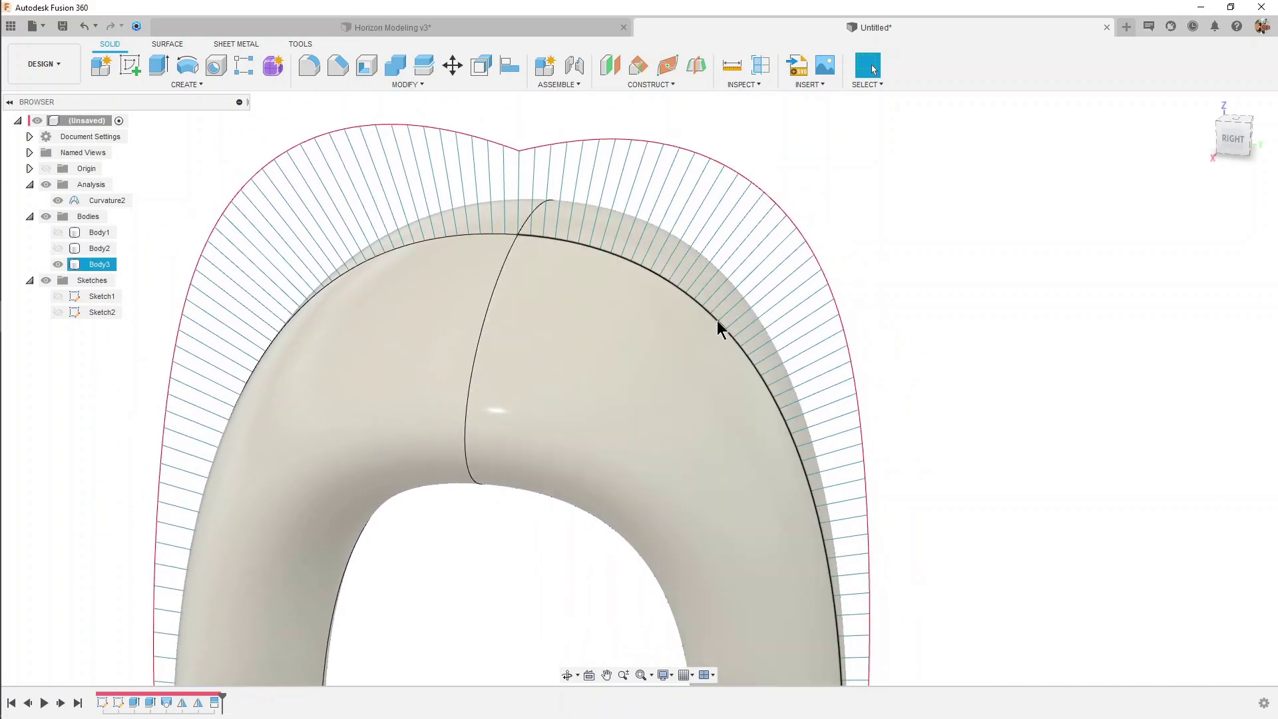
pyautogui.keyDown('shift'); pyautogui.moveTo(593, 266); pyautogui.dragTo(675, 292, button='middle'); pyautogui.keyUp('shift')
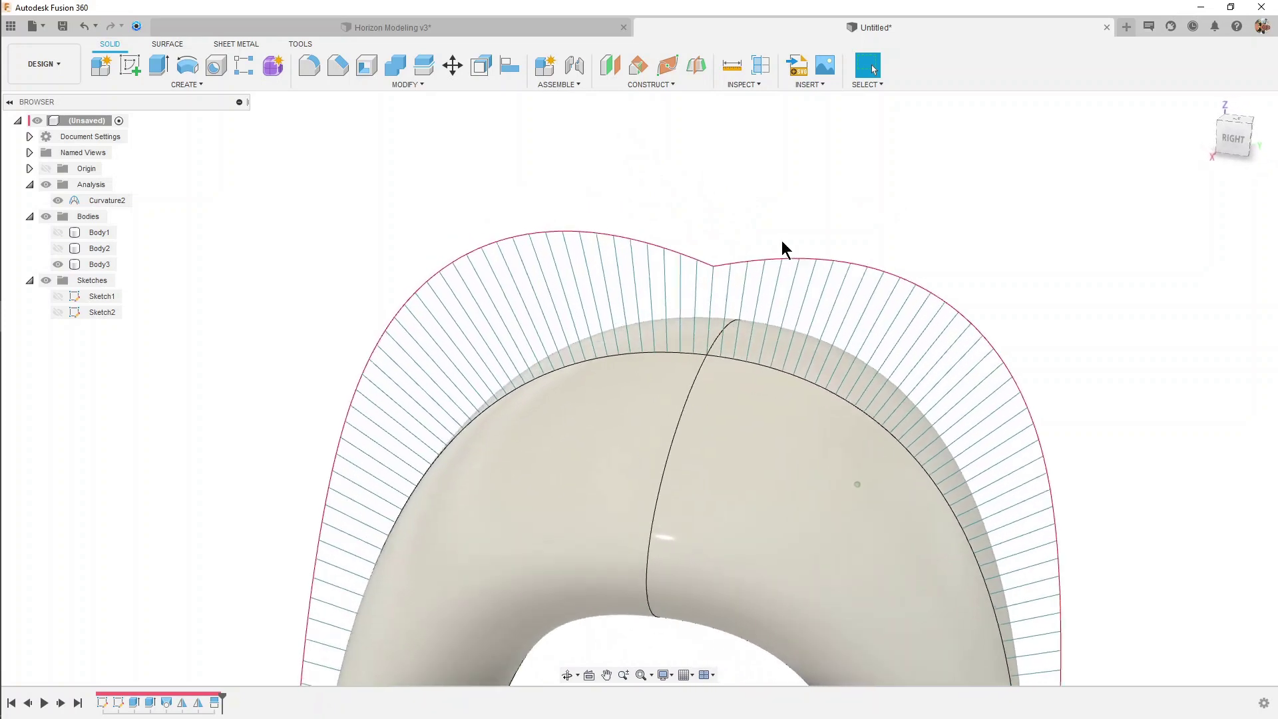
pyautogui.click(707, 350)
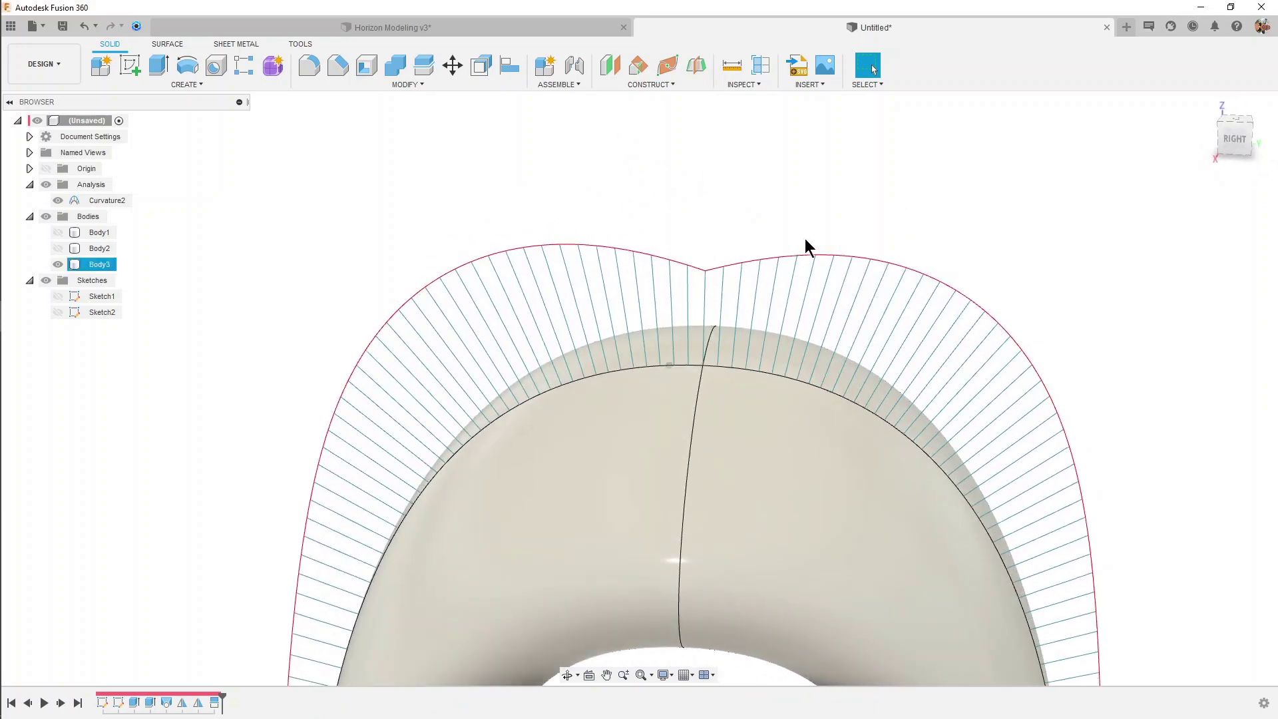
pyautogui.click(807, 236)
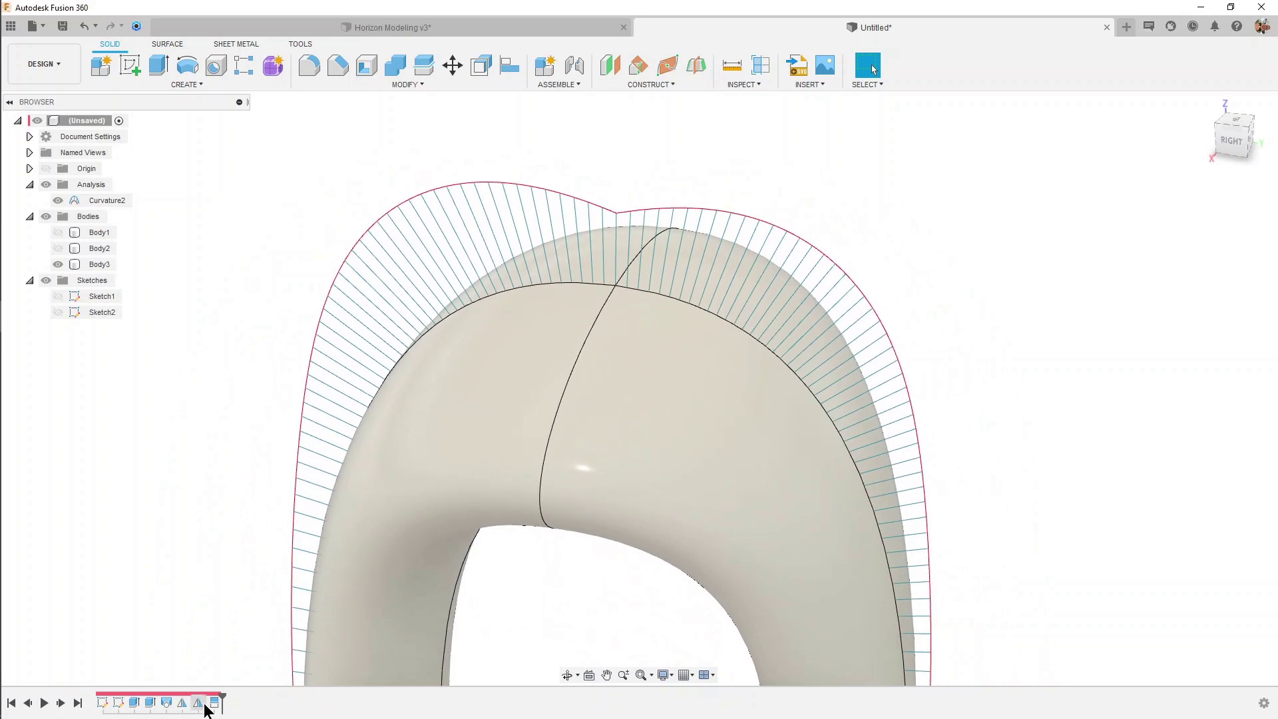
# Switch the Loft's Profile 1 and Profile 2 continuity from Tangent (G1) to Curvature (G2)
pyautogui.doubleClick(170, 704)
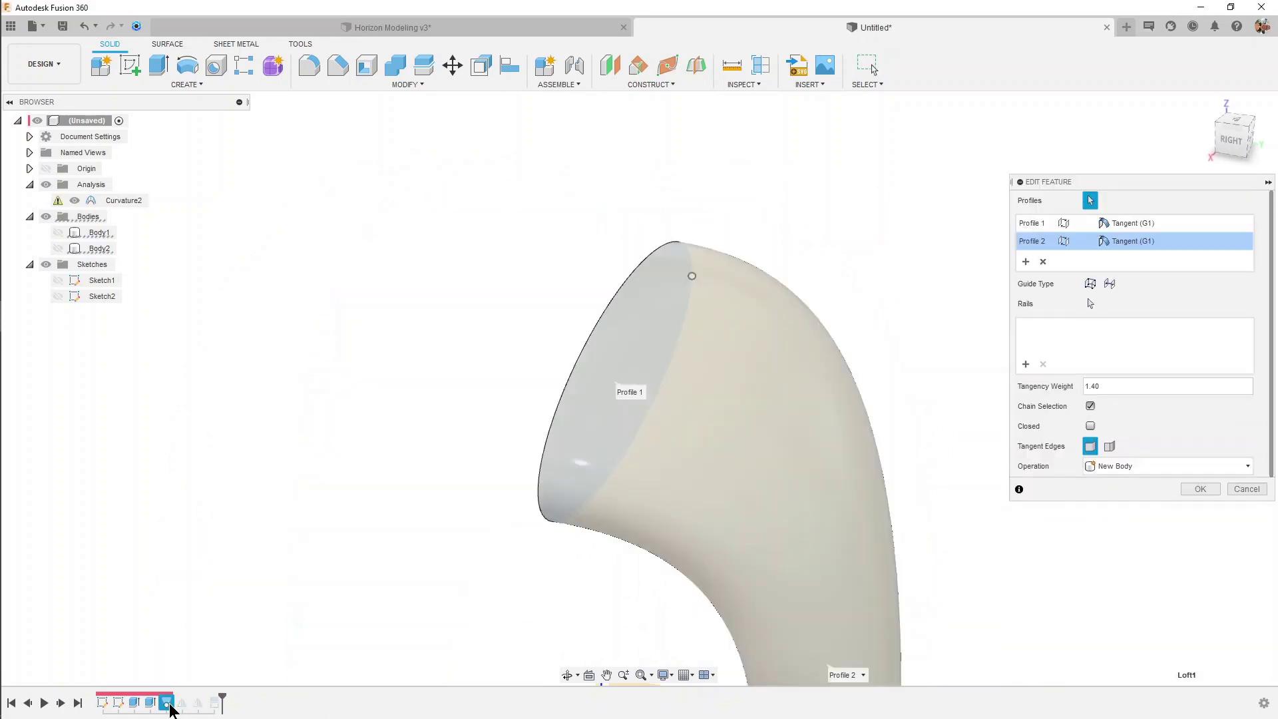
pyautogui.click(1135, 223)
pyautogui.click(1138, 270)
pyautogui.click(1135, 241)
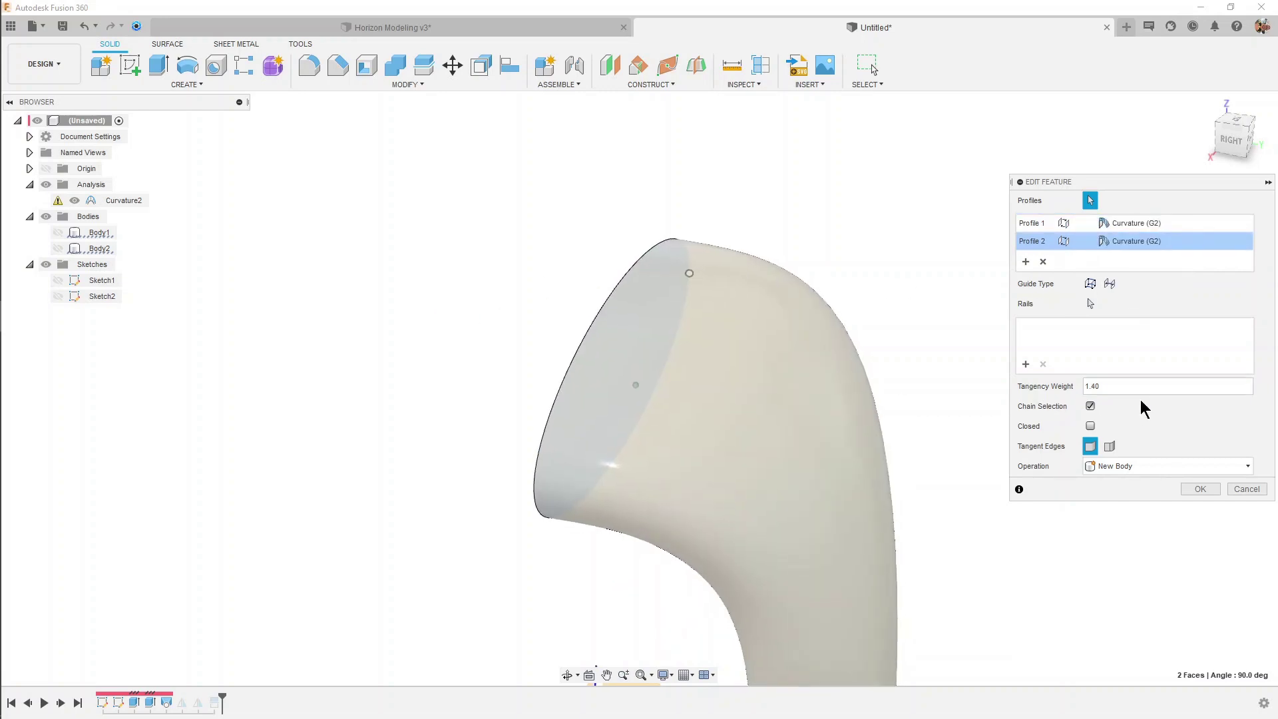
pyautogui.click(1202, 490)
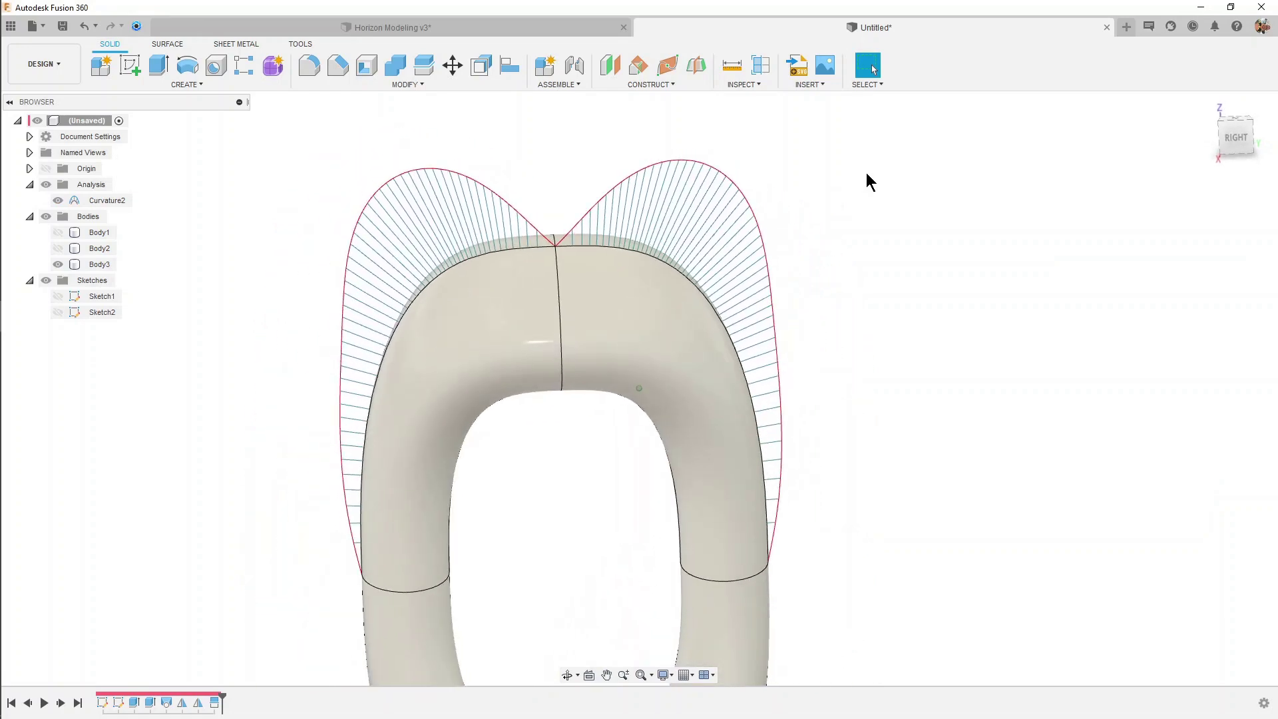
# Run a zebra stripe analysis on Body3 from above, then close it
pyautogui.moveTo(865, 173)
pyautogui.keyDown('shift'); pyautogui.mouseDown(button='middle')
pyautogui.moveTo(758, 124)
pyautogui.moveTo(753, 94)
pyautogui.mouseUp(button='middle'); pyautogui.keyUp('shift')
pyautogui.click(744, 84)
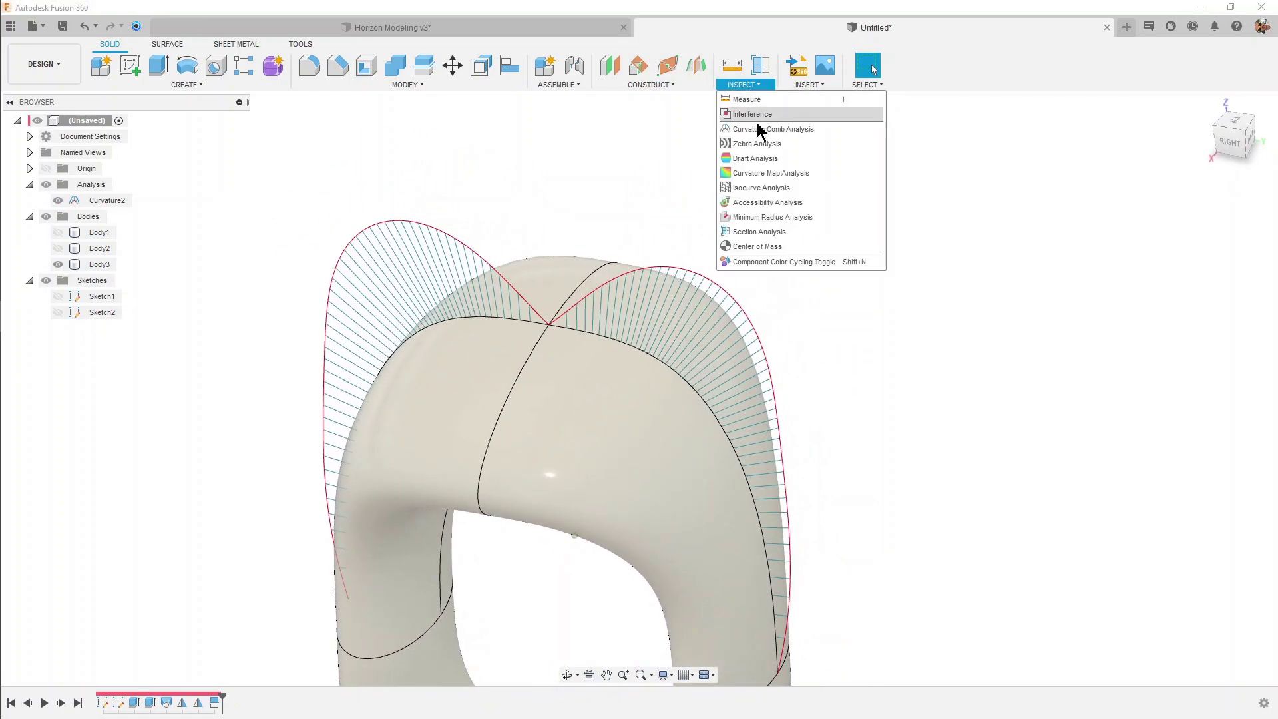
pyautogui.click(759, 138)
pyautogui.click(614, 393)
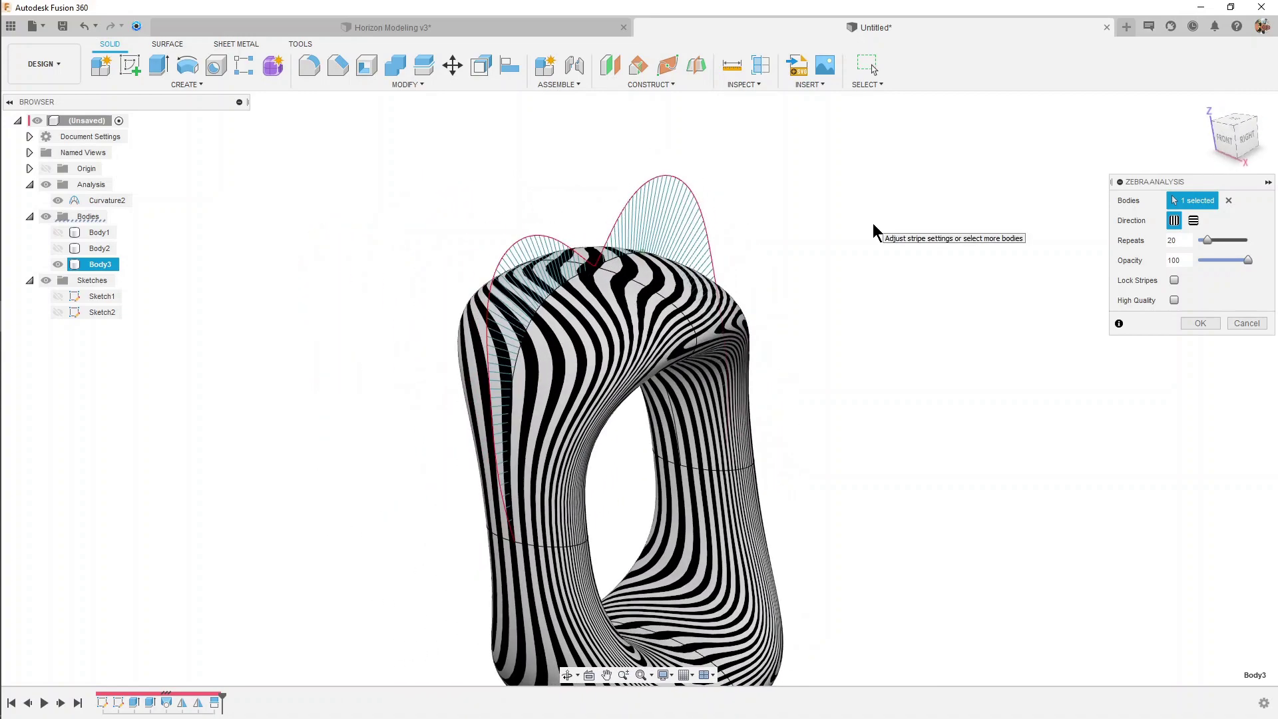
pyautogui.click(1240, 323)
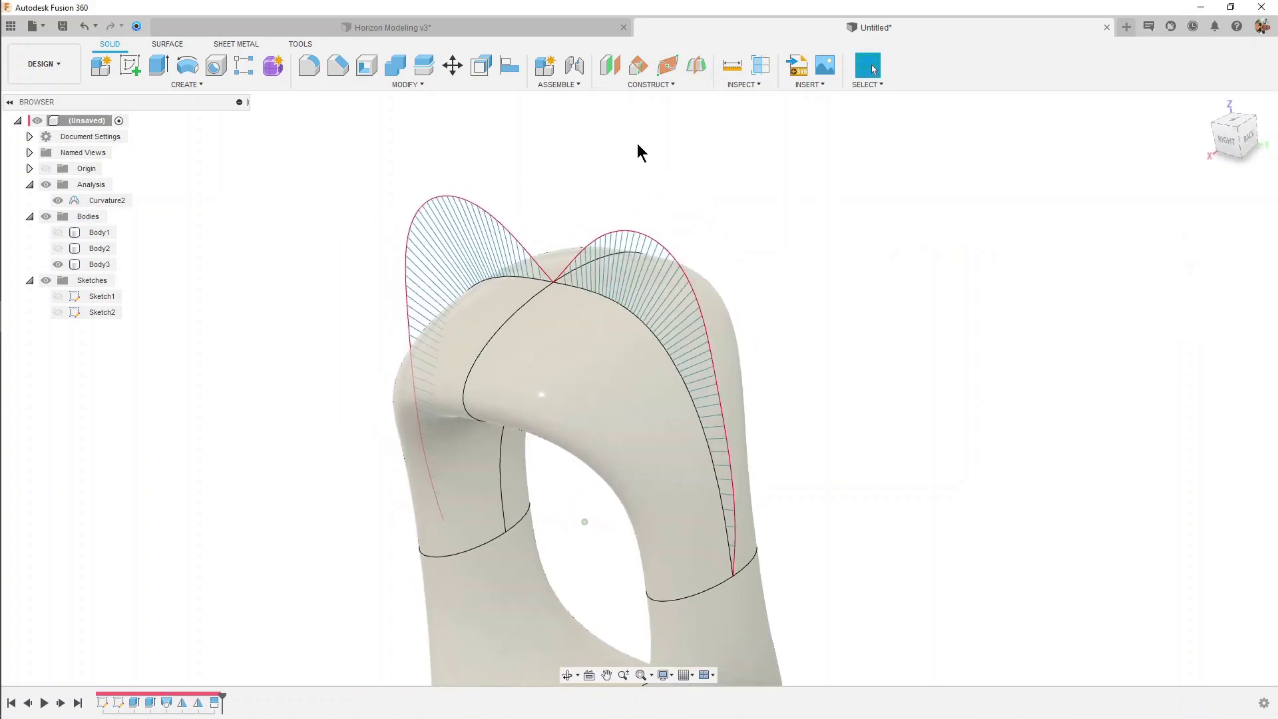
# Inspect the top seam from the front, then make Body1 visible again
pyautogui.scroll(5, 659, 140)
pyautogui.keyDown('shift'); pyautogui.moveTo(661, 138); pyautogui.dragTo(696, 164, button='middle'); pyautogui.keyUp('shift')
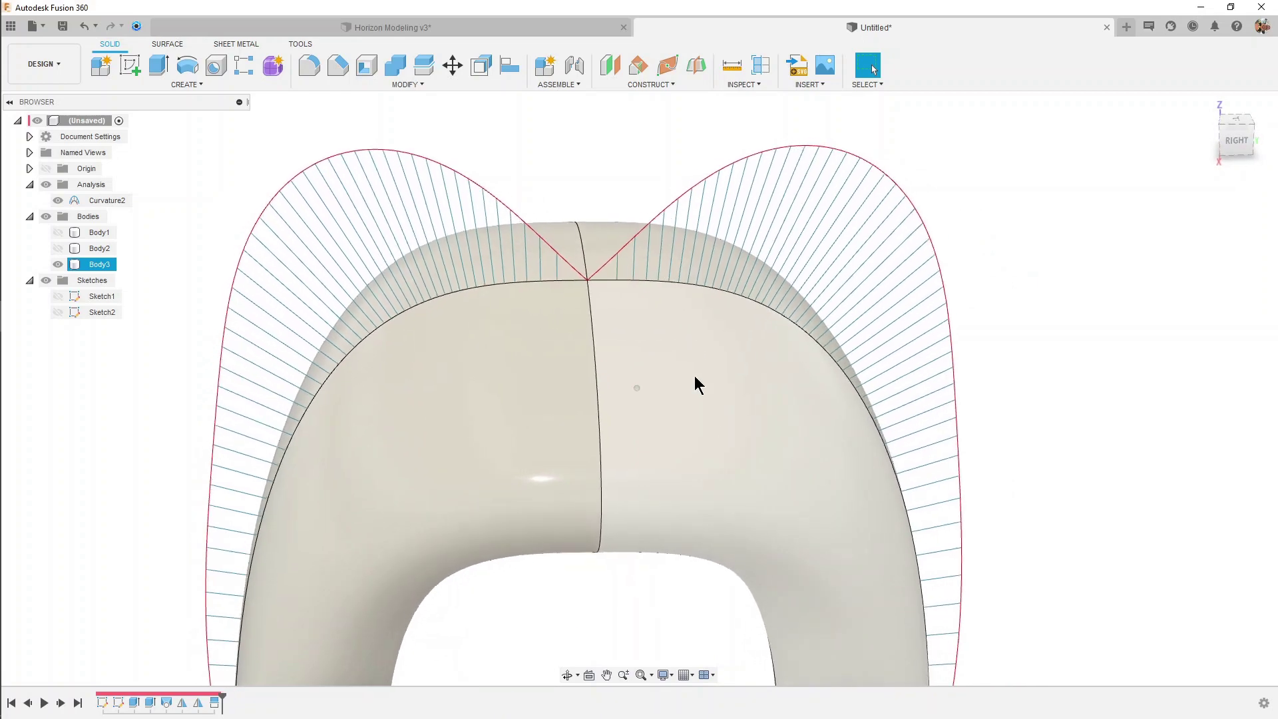
pyautogui.moveTo(773, 313)
pyautogui.keyDown('shift'); pyautogui.mouseDown(button='middle')
pyautogui.moveTo(616, 286)
pyautogui.moveTo(633, 302)
pyautogui.mouseUp(button='middle'); pyautogui.keyUp('shift')
pyautogui.keyDown('shift'); pyautogui.moveTo(568, 289); pyautogui.dragTo(561, 290, button='middle'); pyautogui.keyUp('shift')
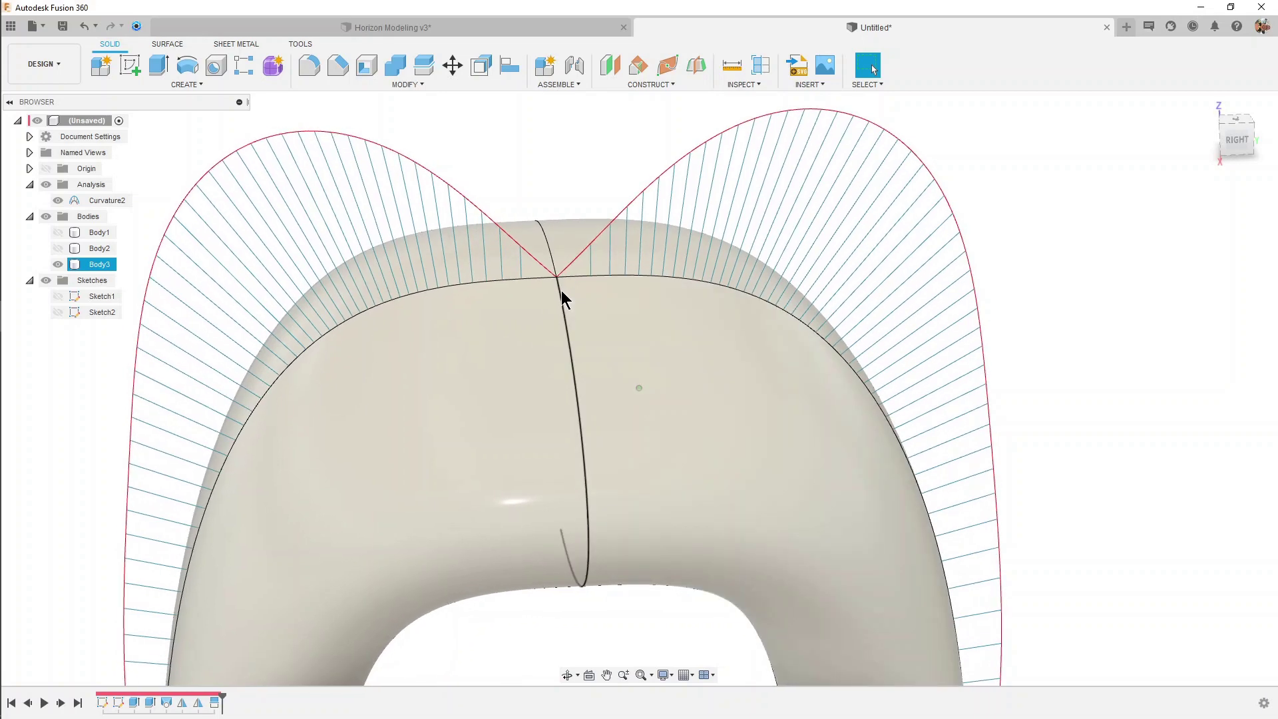
pyautogui.click(58, 233)
pyautogui.keyDown('shift'); pyautogui.moveTo(314, 192); pyautogui.dragTo(741, 356, button='middle'); pyautogui.keyUp('shift')
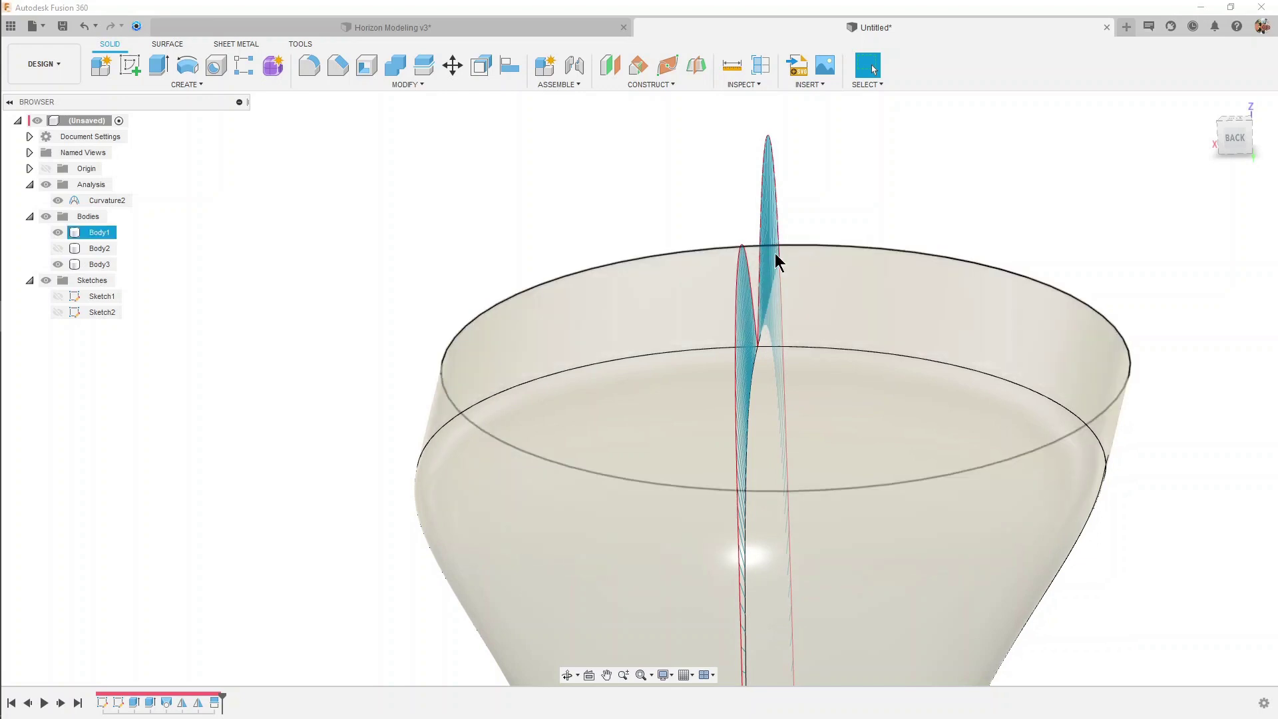
# Examine the comb fins up close, then hide Body1 to show the whole bent body
pyautogui.moveTo(777, 261)
pyautogui.keyDown('shift'); pyautogui.mouseDown(button='middle')
pyautogui.moveTo(753, 359)
pyautogui.moveTo(557, 231)
pyautogui.mouseUp(button='middle'); pyautogui.keyUp('shift')
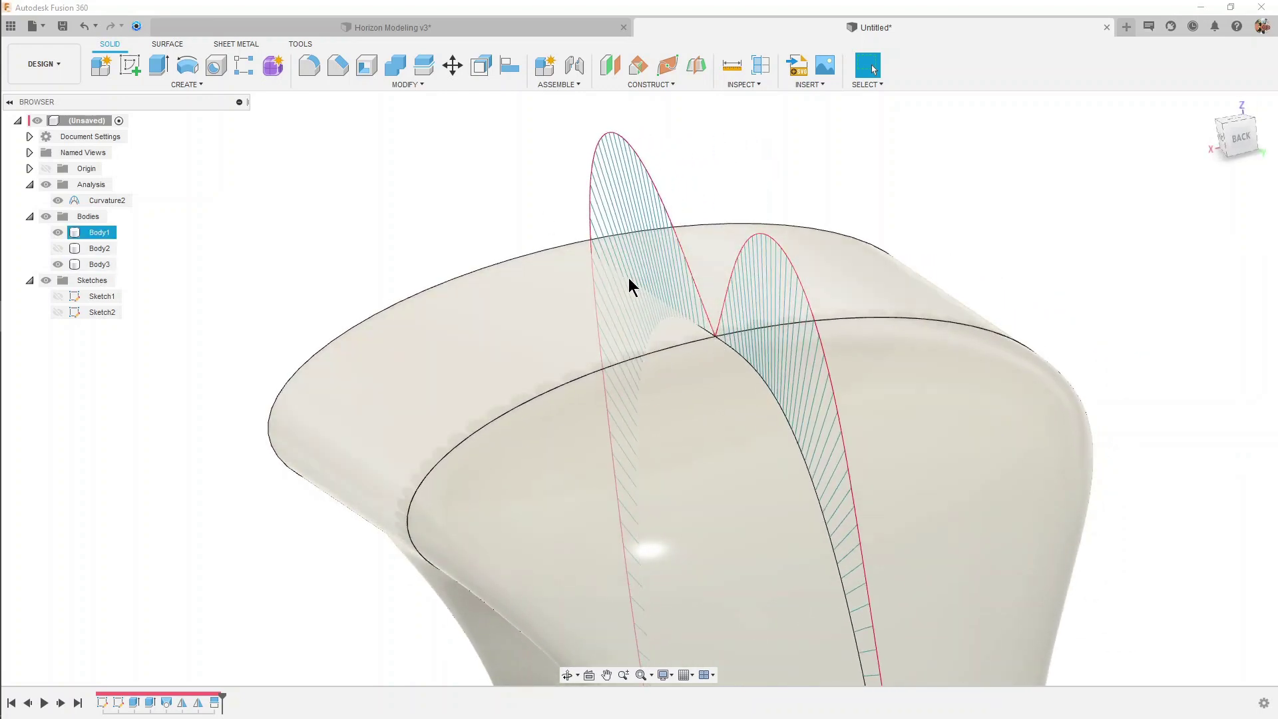
pyautogui.moveTo(718, 336)
pyautogui.keyDown('shift'); pyautogui.mouseDown(button='middle')
pyautogui.moveTo(728, 342)
pyautogui.moveTo(687, 374)
pyautogui.moveTo(716, 433)
pyautogui.moveTo(964, 528)
pyautogui.moveTo(1001, 245)
pyautogui.moveTo(832, 166)
pyautogui.mouseUp(button='middle'); pyautogui.keyUp('shift')
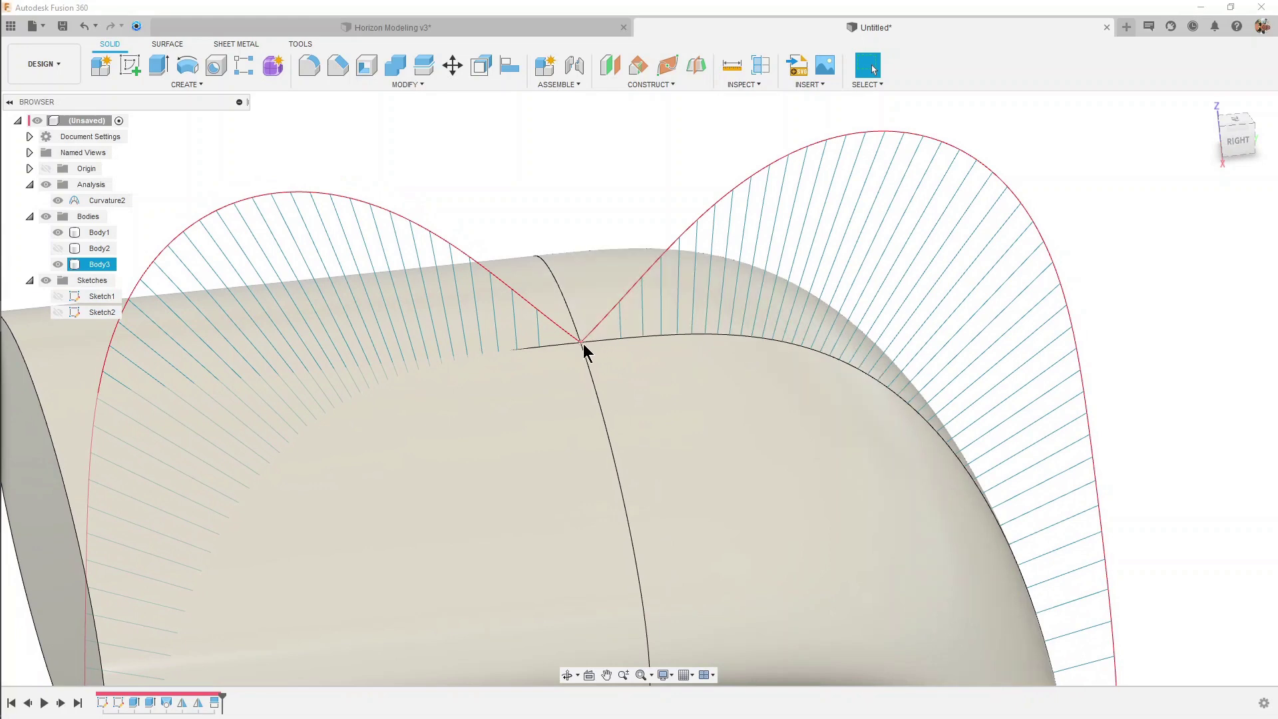
pyautogui.scroll(-3, 583, 350)
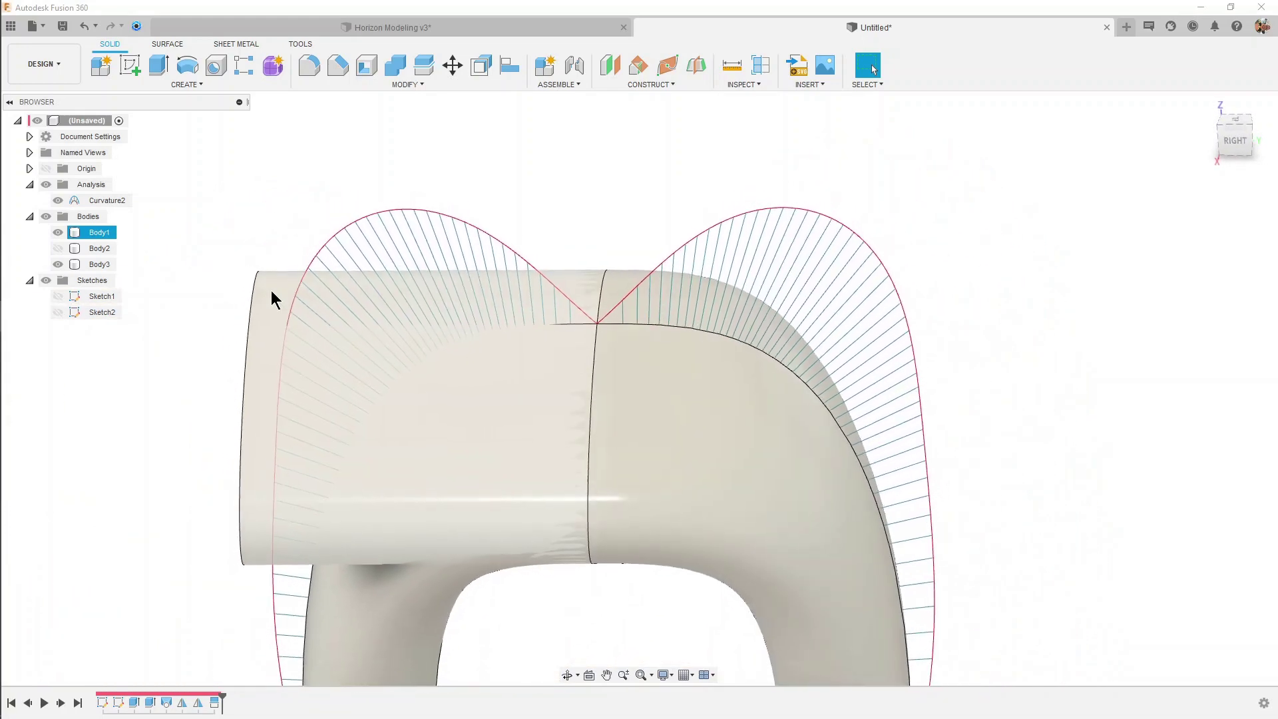
pyautogui.click(58, 232)
pyautogui.moveTo(431, 201)
pyautogui.keyDown('shift'); pyautogui.mouseDown(button='middle')
pyautogui.moveTo(656, 205)
pyautogui.moveTo(632, 414)
pyautogui.mouseUp(button='middle'); pyautogui.keyUp('shift')
# Return both Loft profiles to Tangent (G1) continuity, weight 1.40
pyautogui.click(633, 414)
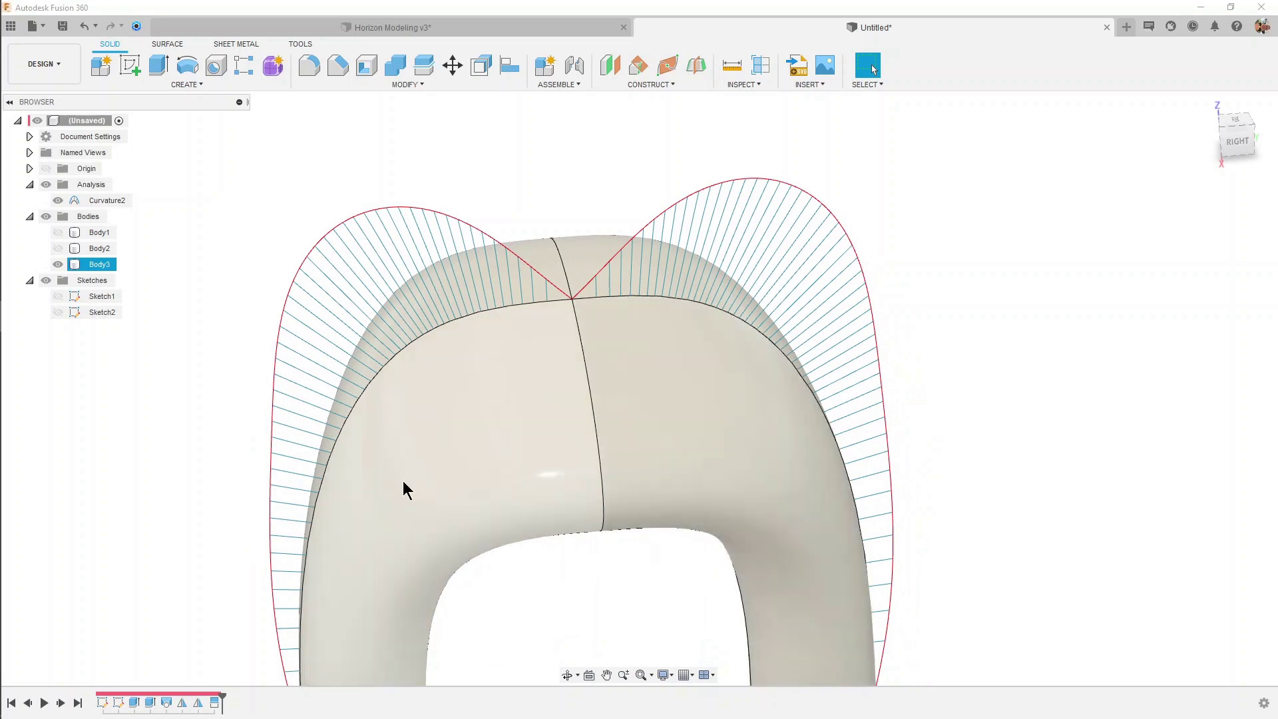
pyautogui.click(884, 447)
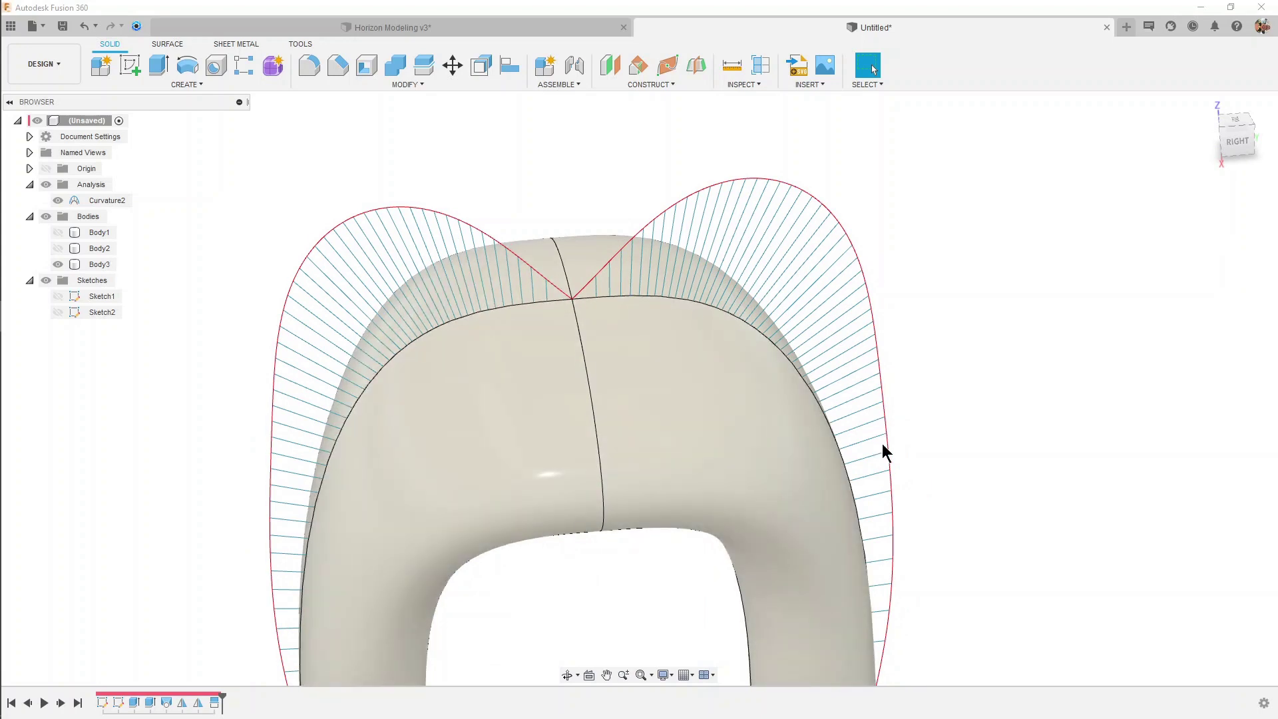
pyautogui.moveTo(884, 448)
pyautogui.keyDown('shift'); pyautogui.mouseDown(button='middle')
pyautogui.moveTo(875, 336)
pyautogui.moveTo(659, 234)
pyautogui.moveTo(560, 350)
pyautogui.moveTo(345, 245)
pyautogui.moveTo(294, 274)
pyautogui.moveTo(678, 288)
pyautogui.moveTo(427, 477)
pyautogui.moveTo(192, 706)
pyautogui.mouseUp(button='middle'); pyautogui.keyUp('shift')
pyautogui.click(560, 350)
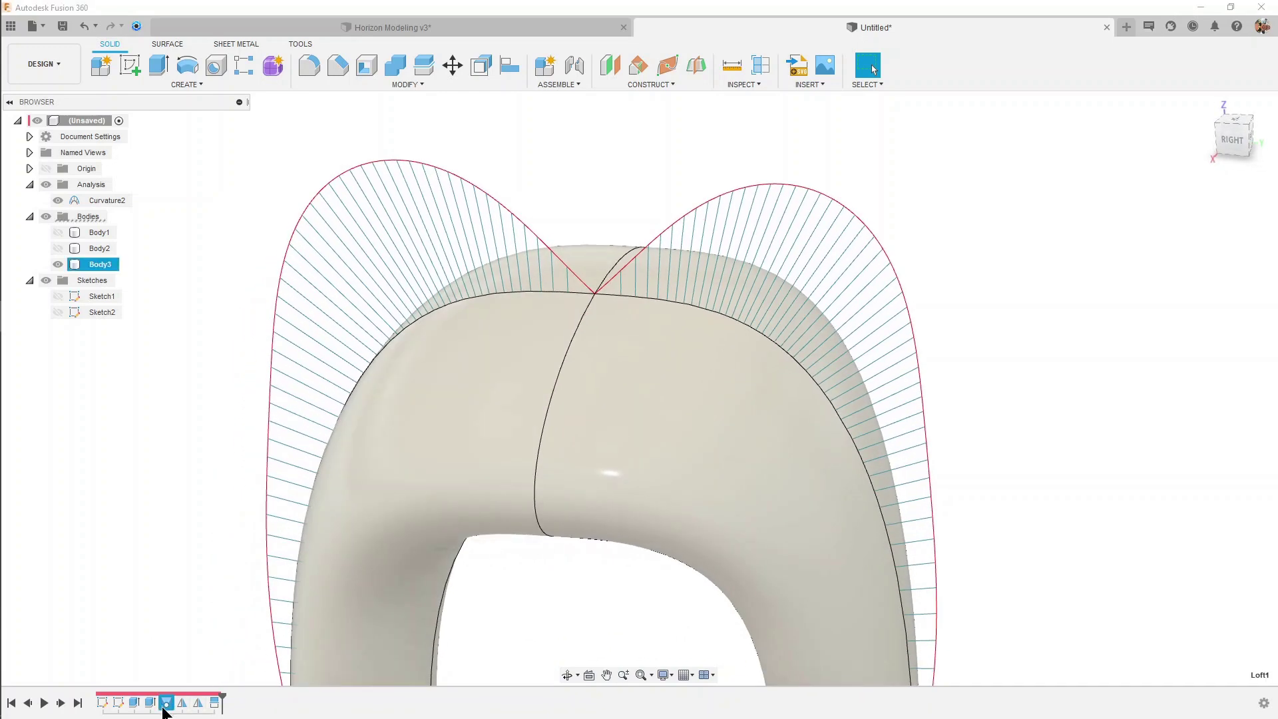
pyautogui.doubleClick(165, 705)
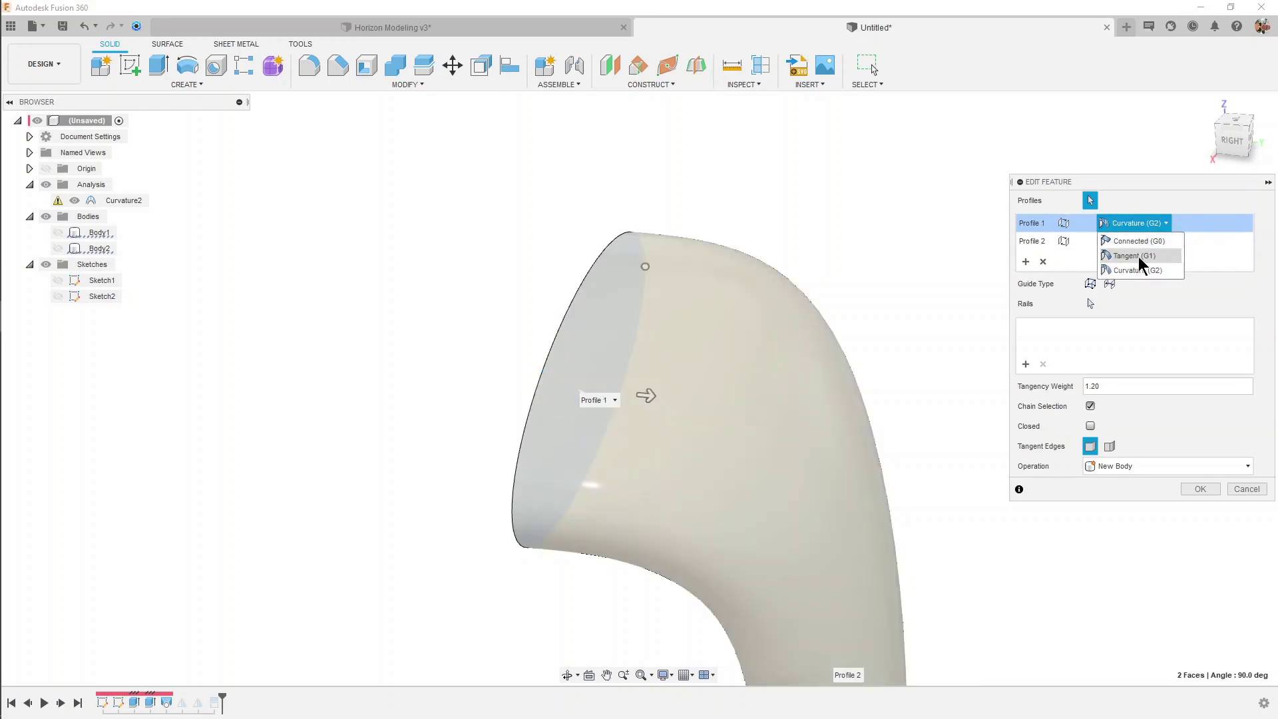
pyautogui.click(1139, 244)
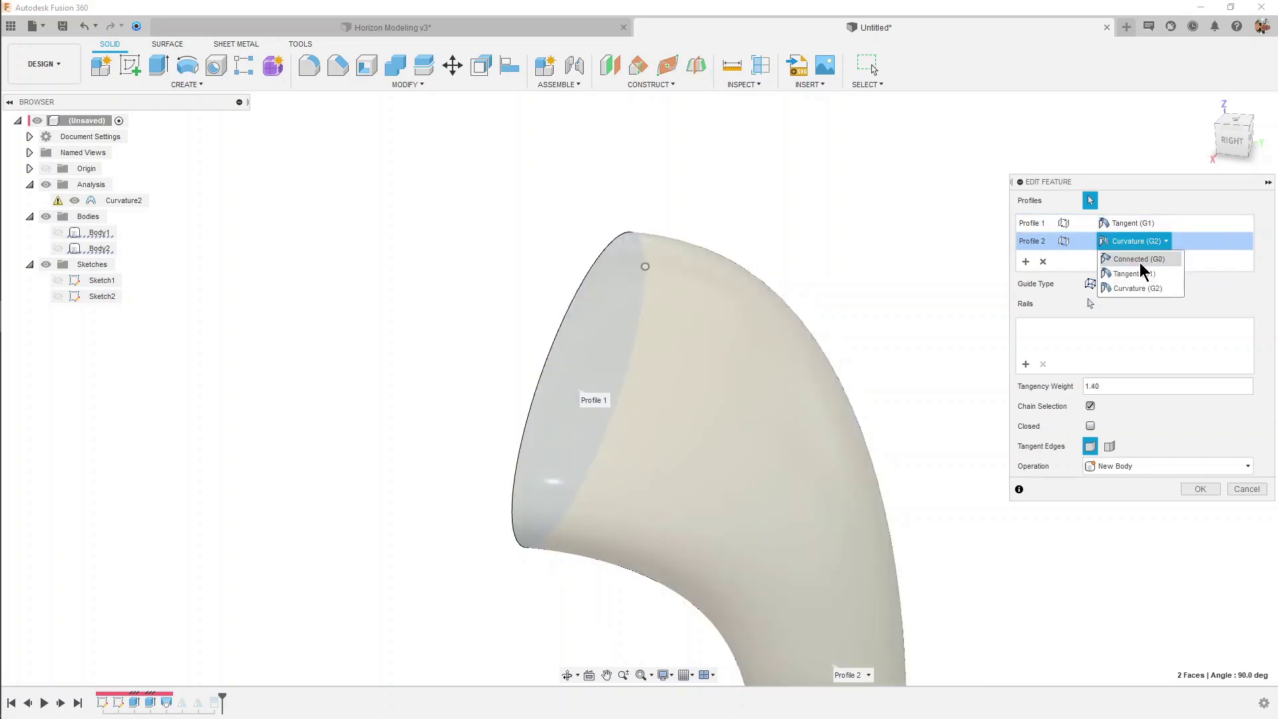
pyautogui.click(1210, 495)
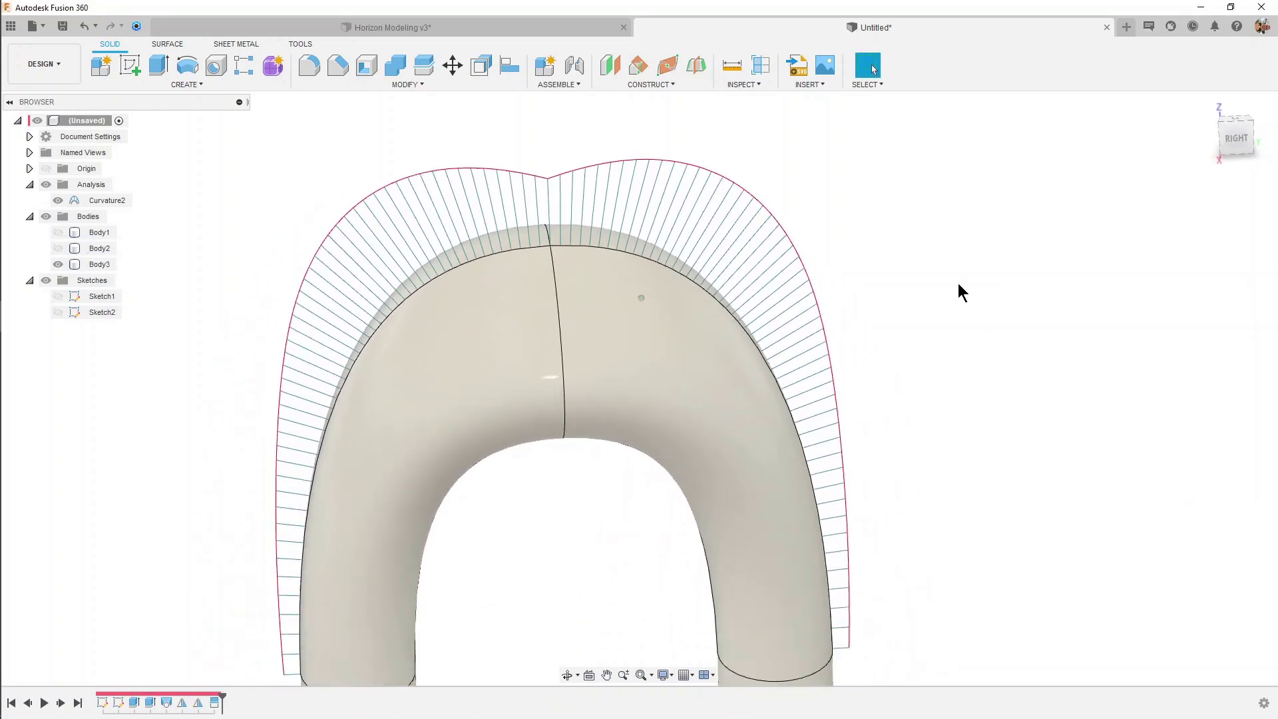